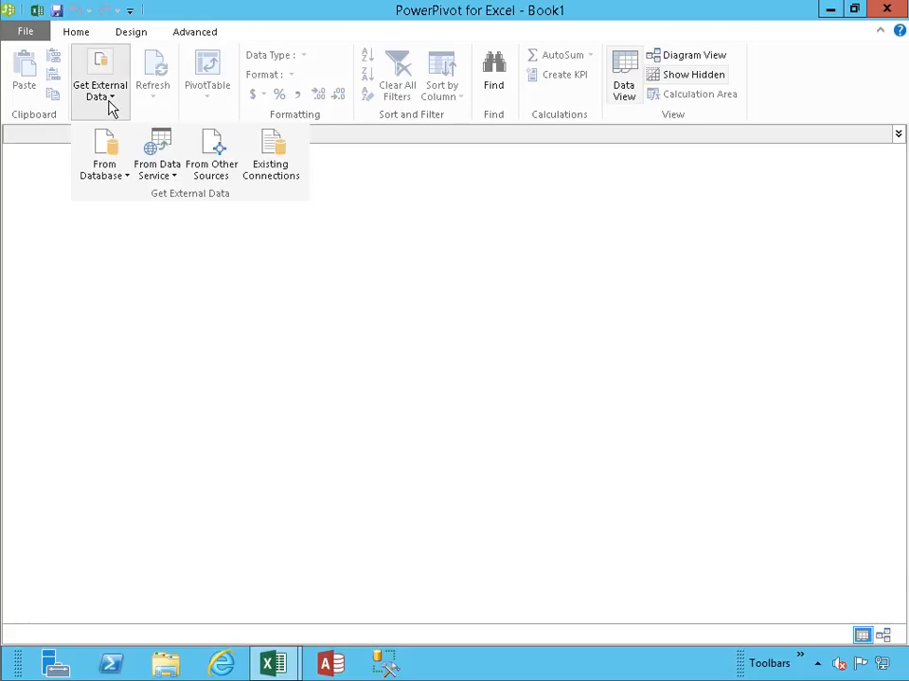
Set up an Access database connection to the Northwind file in the 07A_StatisticalFunctions folder and test the connection.
left_click(112, 176)
left_click(117, 214)
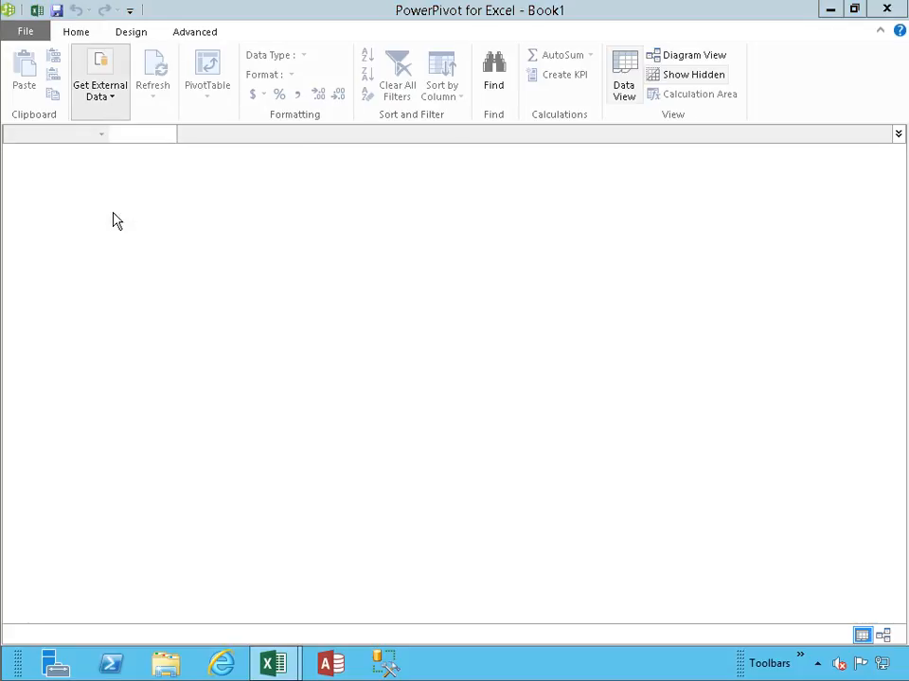
left_click(622, 199)
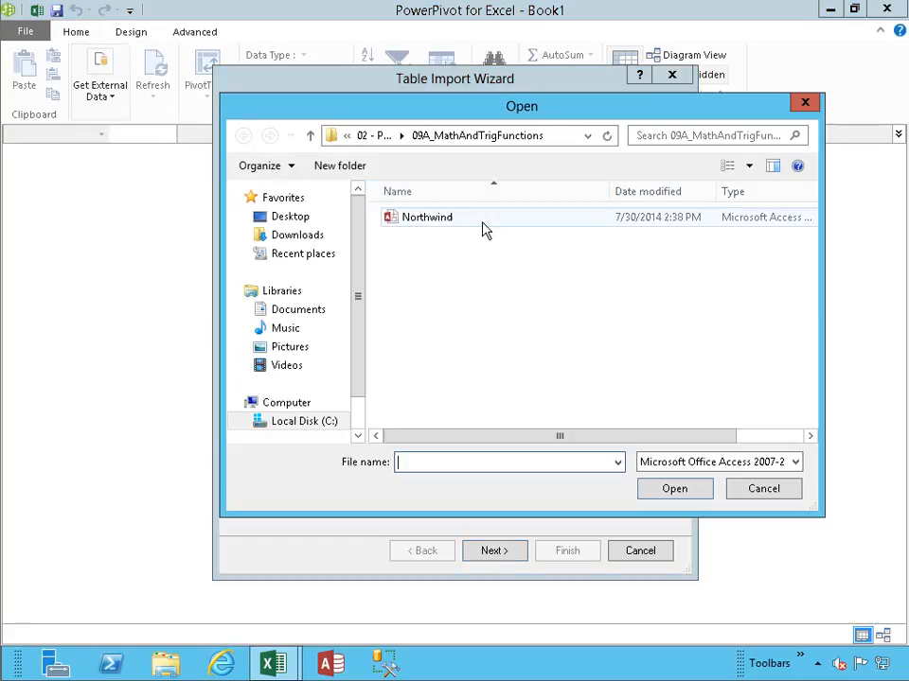
left_click(375, 140)
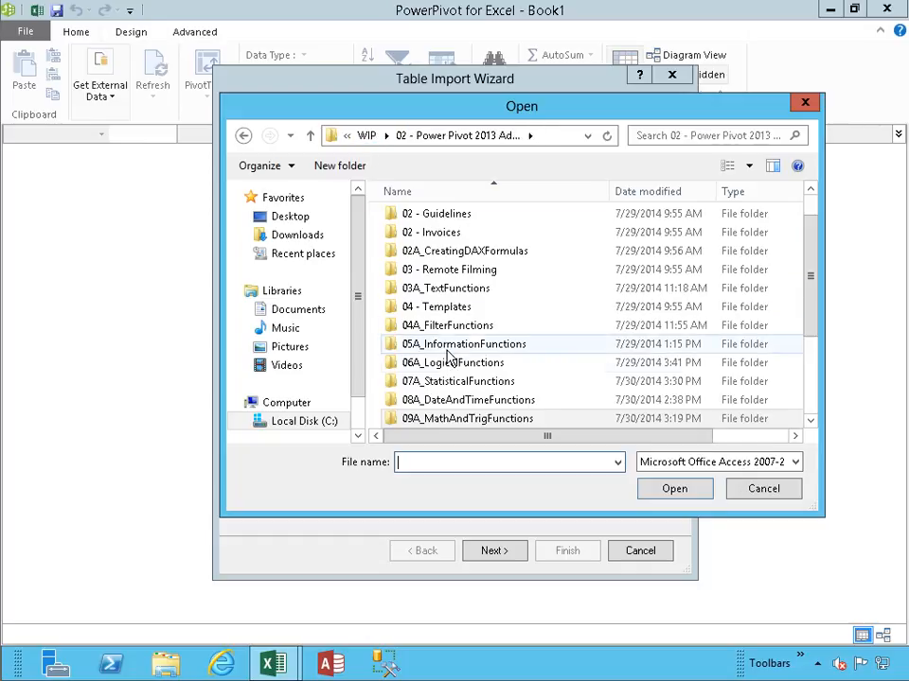
double_click(433, 382)
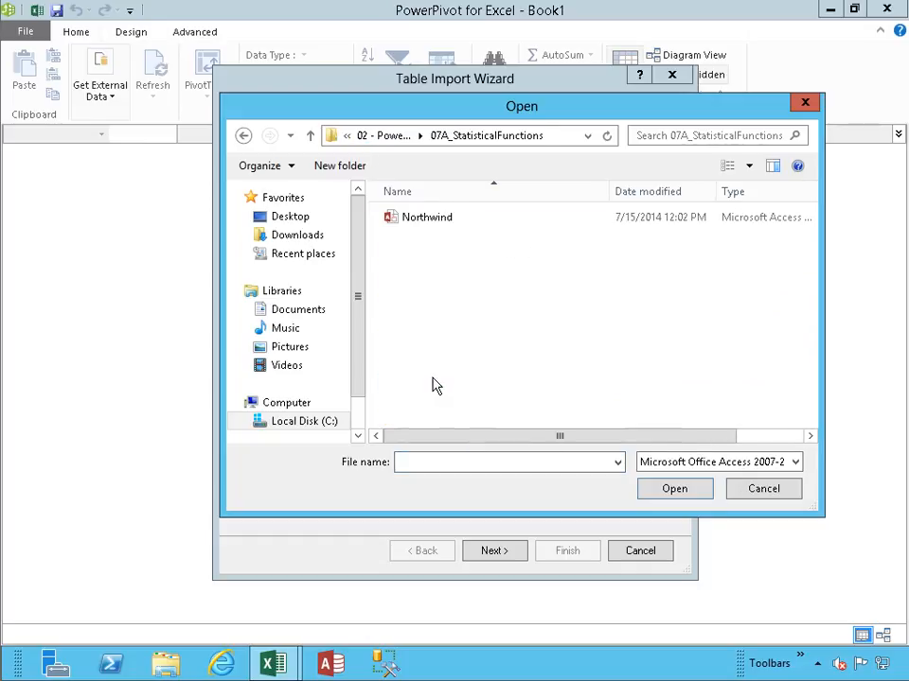
double_click(416, 221)
left_click(611, 320)
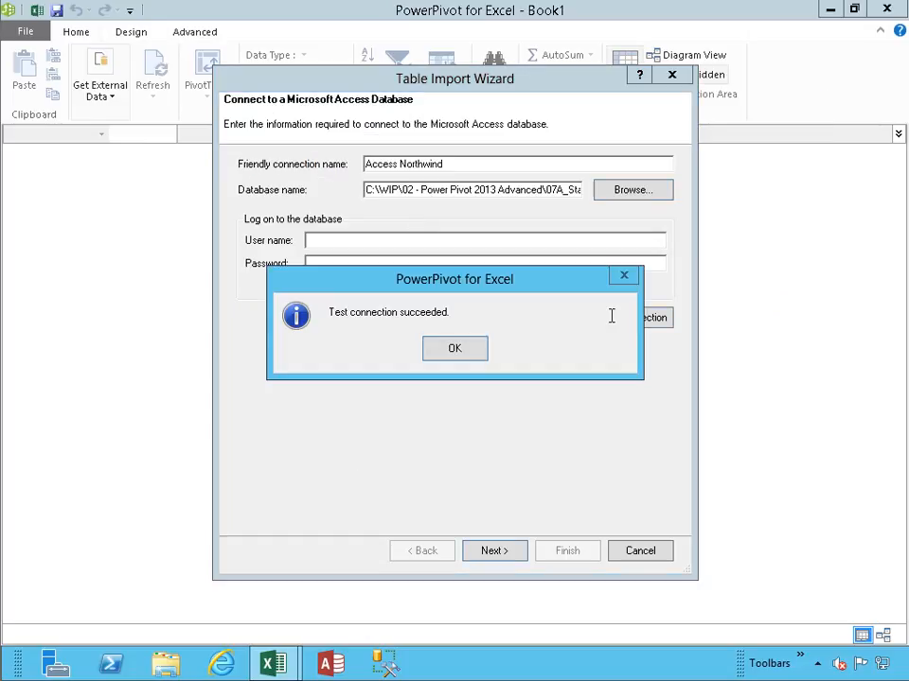
left_click(462, 350)
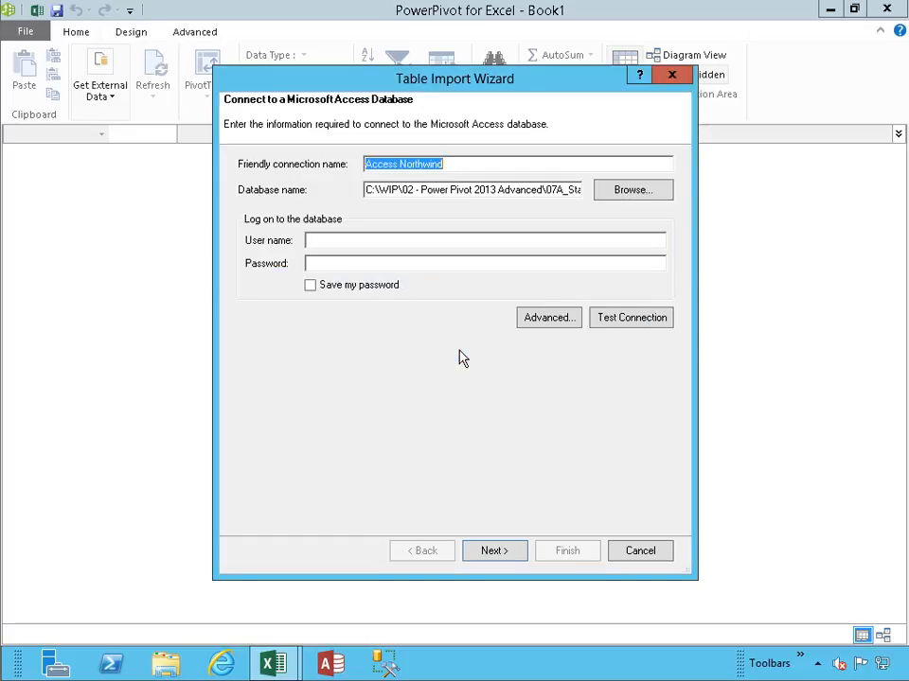
Import the Order Details table and its related tables, choosing them from the list of tables and views.
left_click(491, 552)
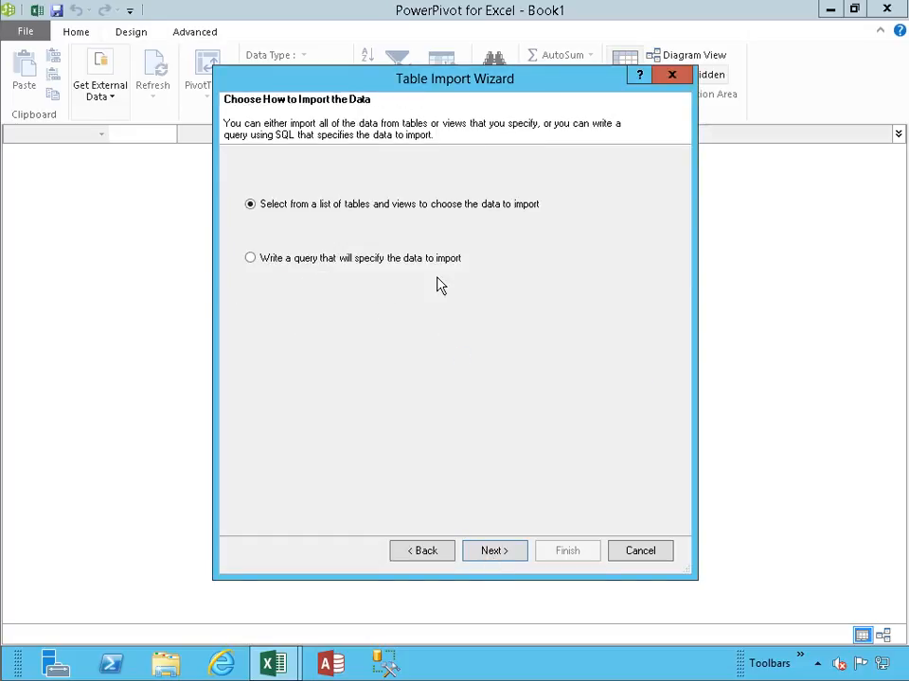
left_click(493, 553)
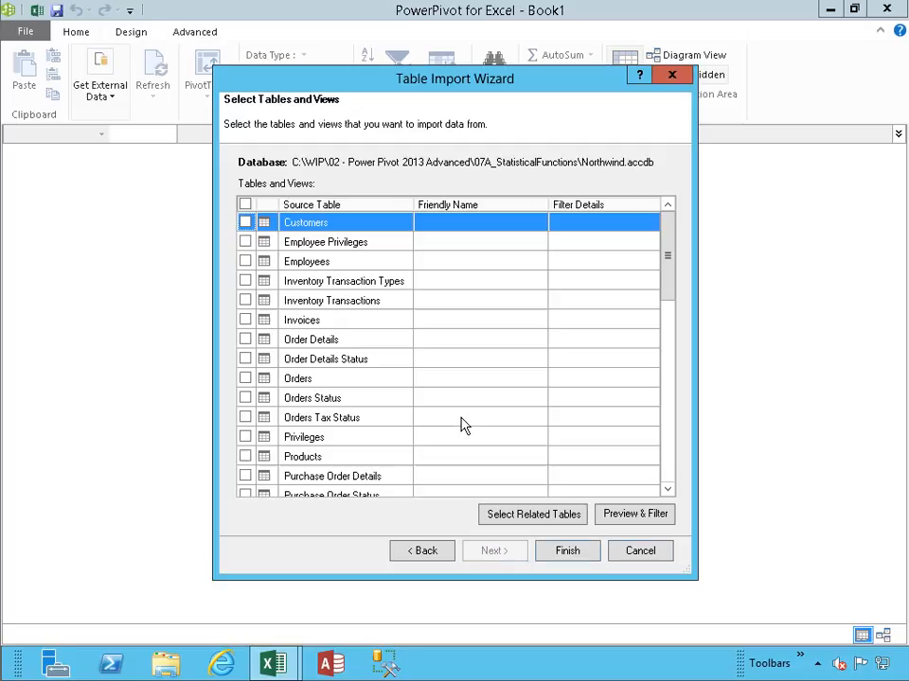
left_click(246, 339)
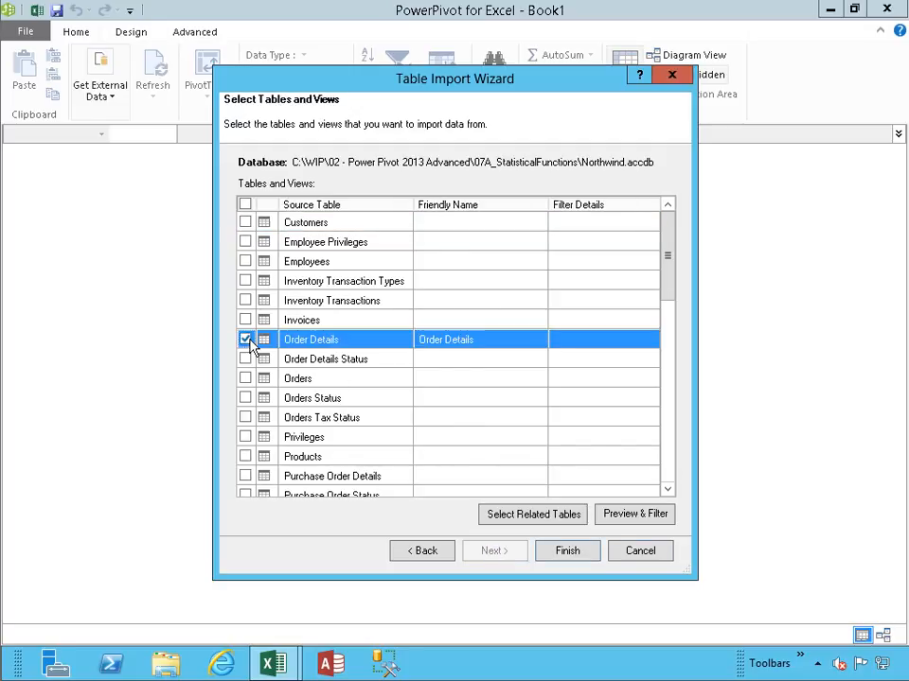
left_click(548, 523)
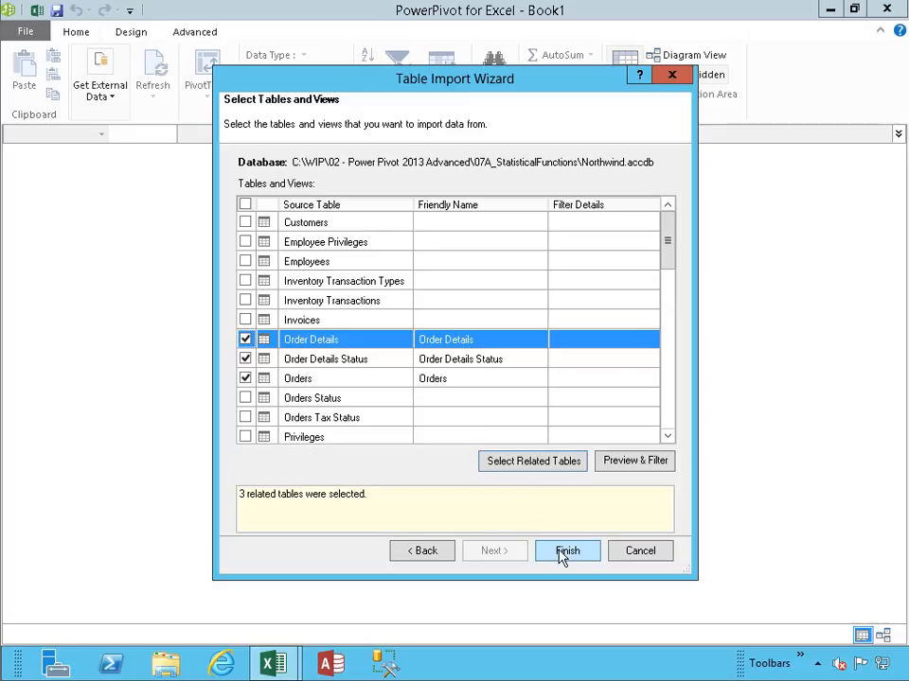
left_click(565, 552)
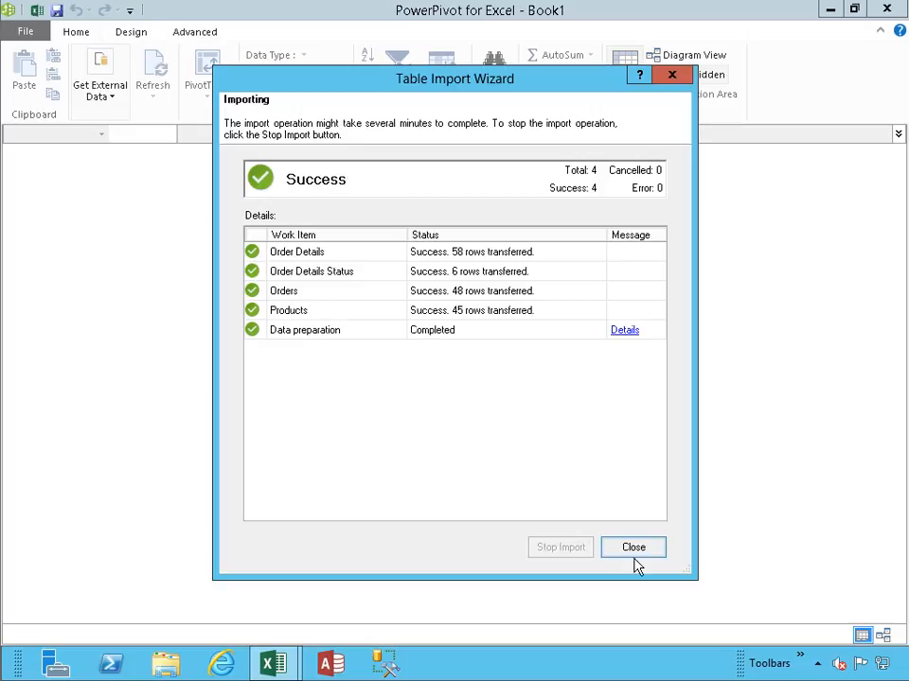
left_click(633, 547)
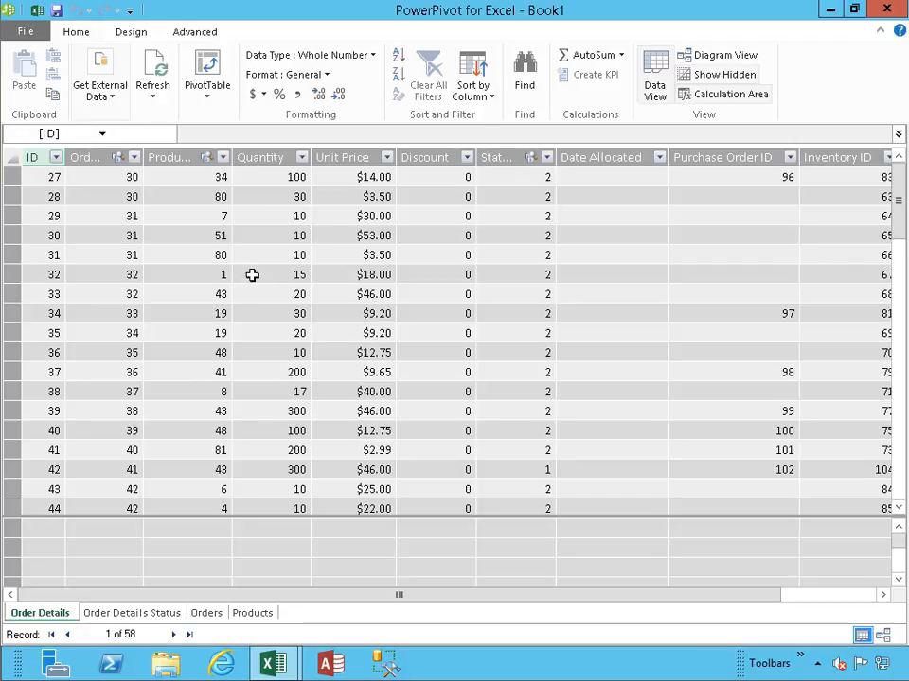
left_click(84, 537)
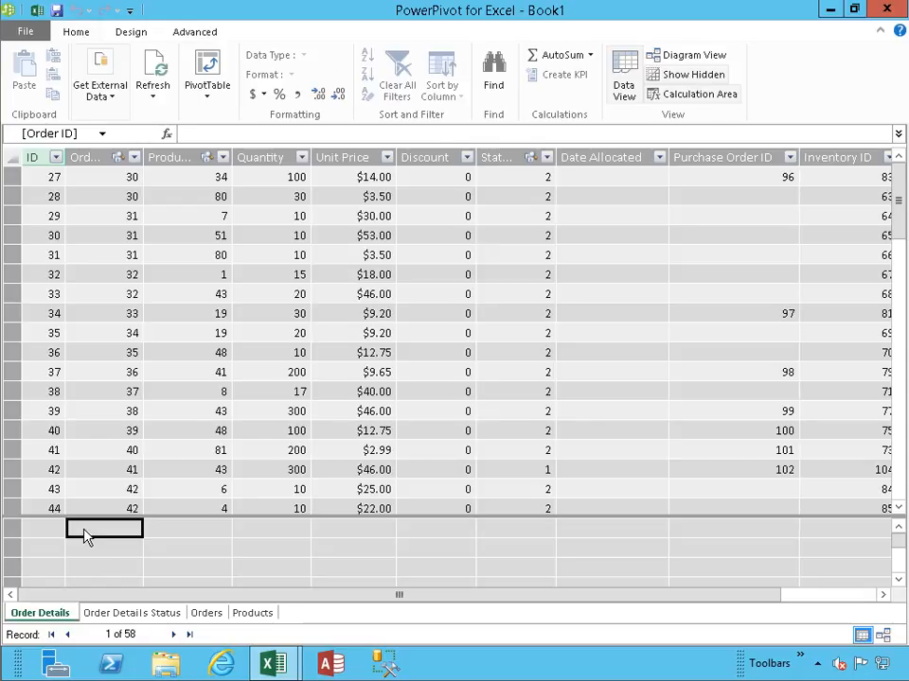
type("CF")
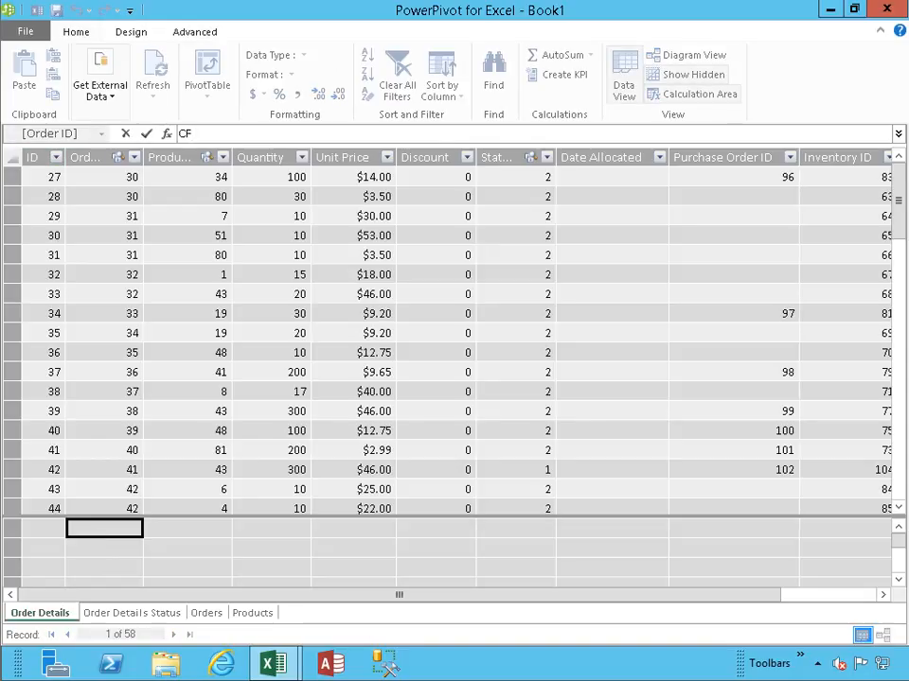
type("_CountValid$")
type("hipperID:=COU")
key("Down")
key("Tab")
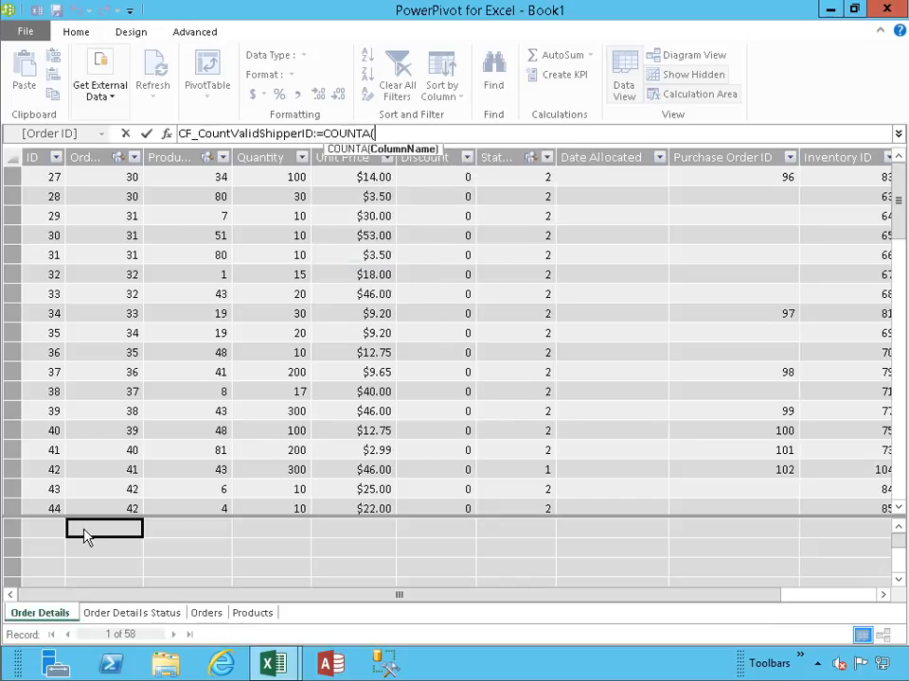
type("[sh")
key("BackSpace")
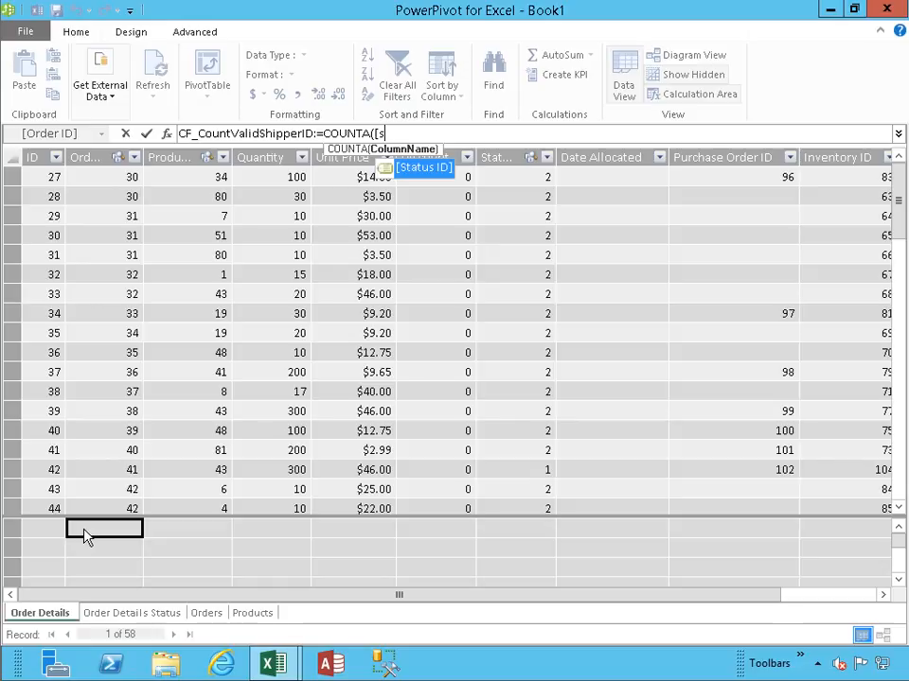
key("BackSpace")
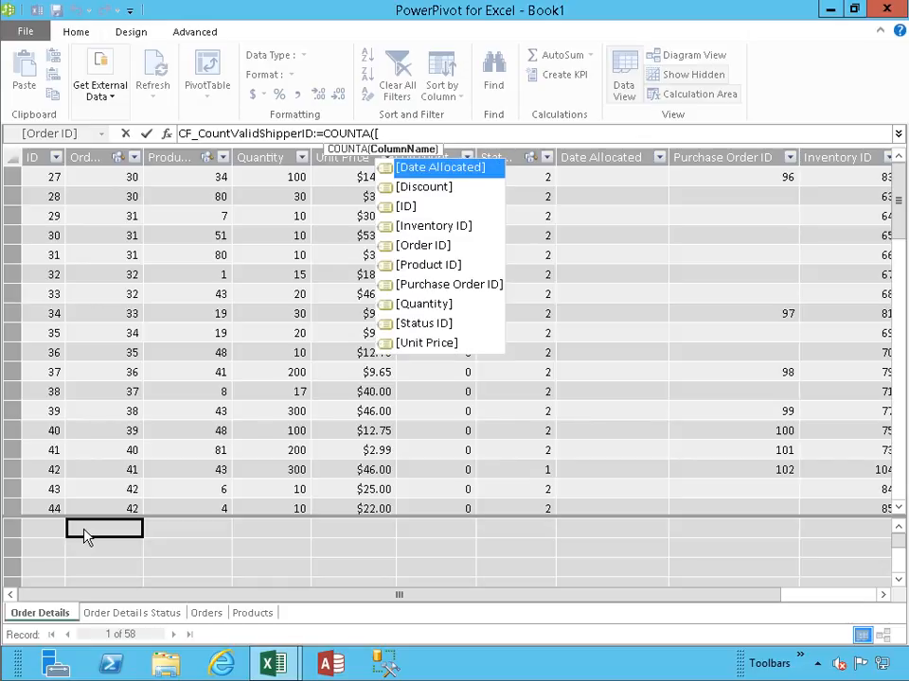
key("BackSpace")
type("o")
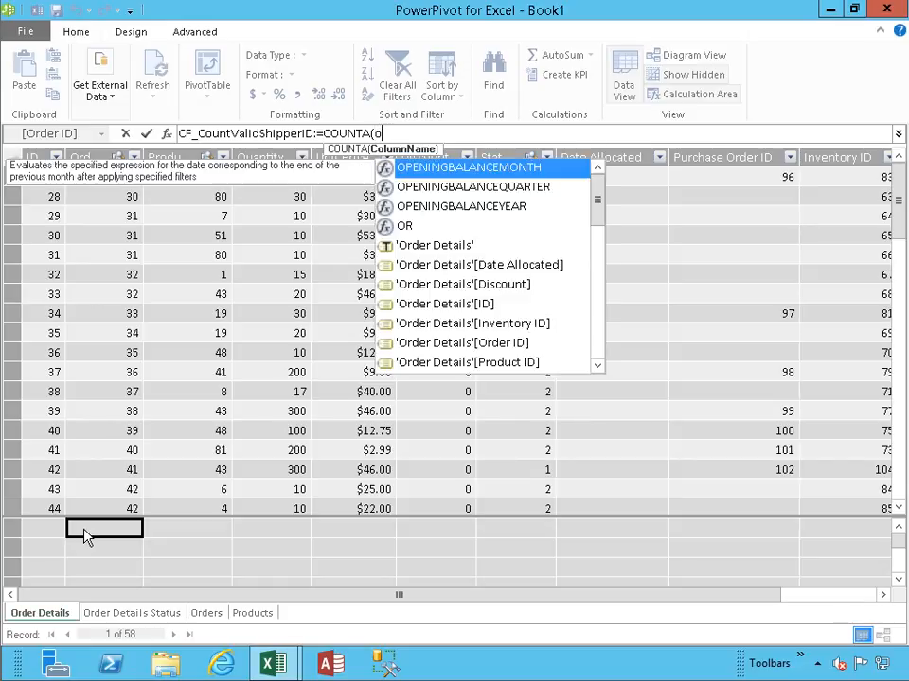
key("Down")
key("Down")
key("Down")
key("Down")
key("Down")
key("Down")
key("Down")
key("Down")
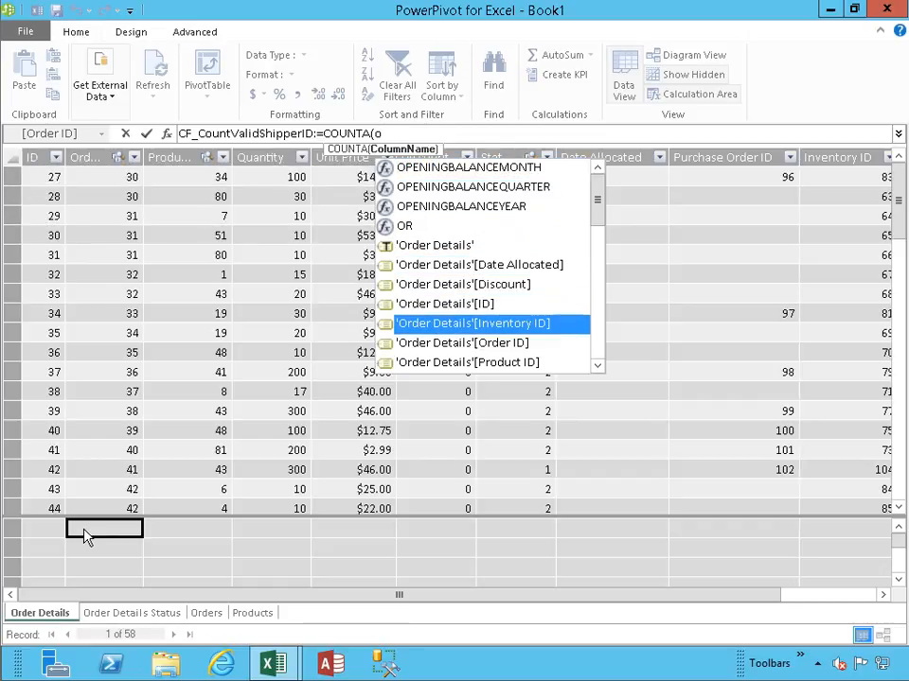
key("Down")
key("Down")
key("Down")
key("Down")
key("Down")
key("Down")
key("Down")
key("Down")
key("Down")
key("Down")
key("Down")
key("Down")
key("Down")
key("Down")
key("Down")
key("Down")
key("Down")
key("Down")
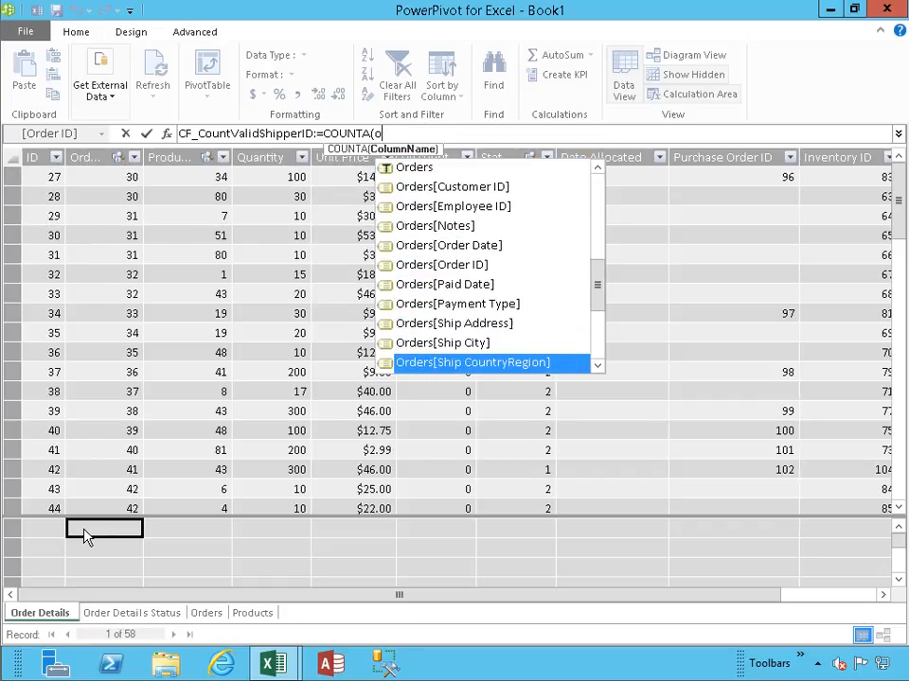
key("Down")
key("Down")
key("Down")
key("Down")
key("Down")
key("Down")
key("Down")
key("Down")
key("Down")
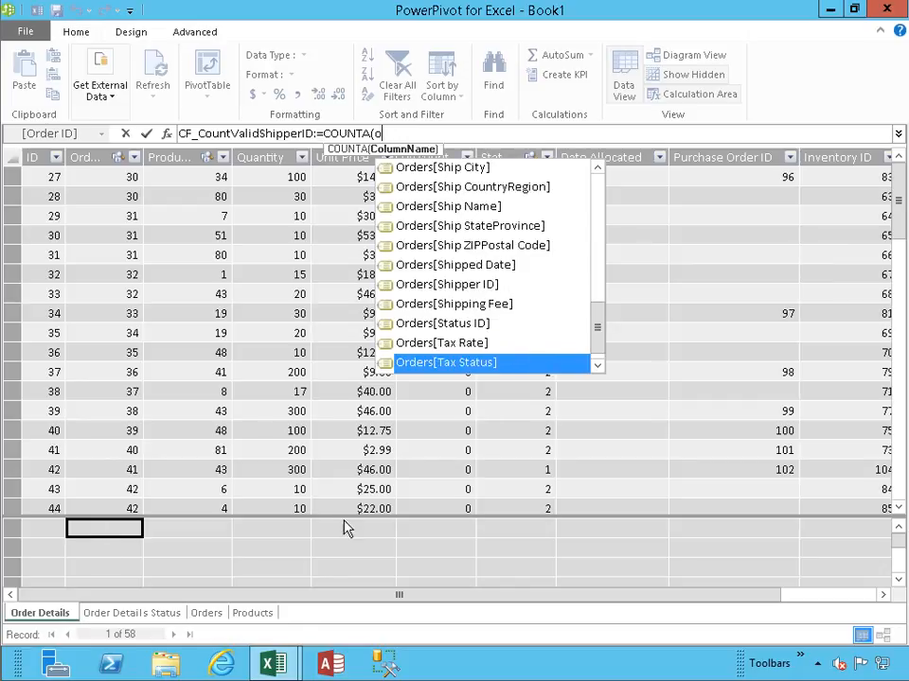
key("Escape")
key("Escape")
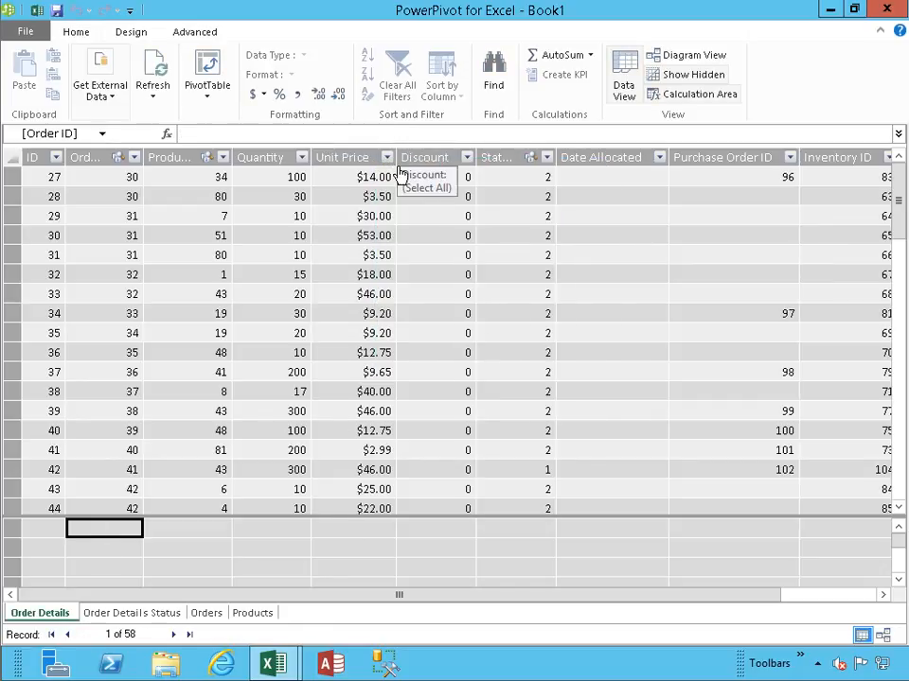
In the Orders table, add the measure CF_CountValidShipperID:=COUNTA([Shipper ID]) beneath the Employee ID column and widen that column to fit it.
left_click(206, 615)
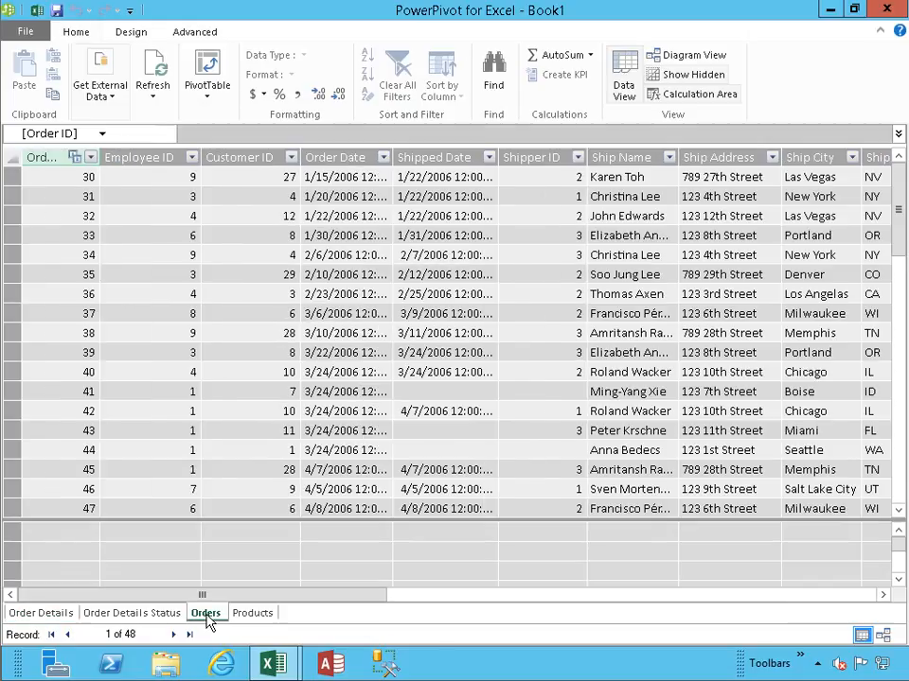
left_click(152, 534)
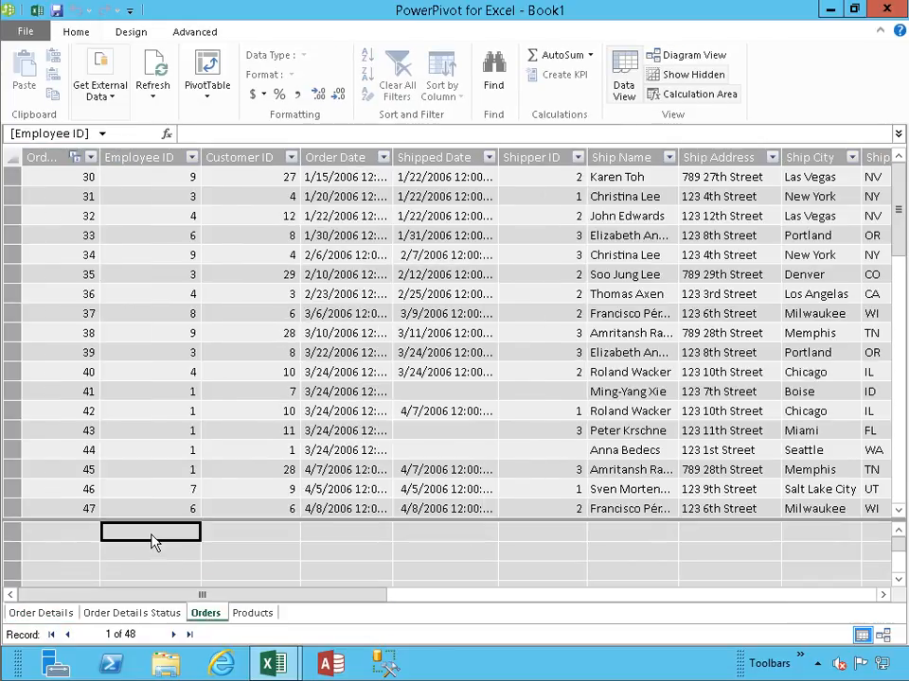
type("CF_")
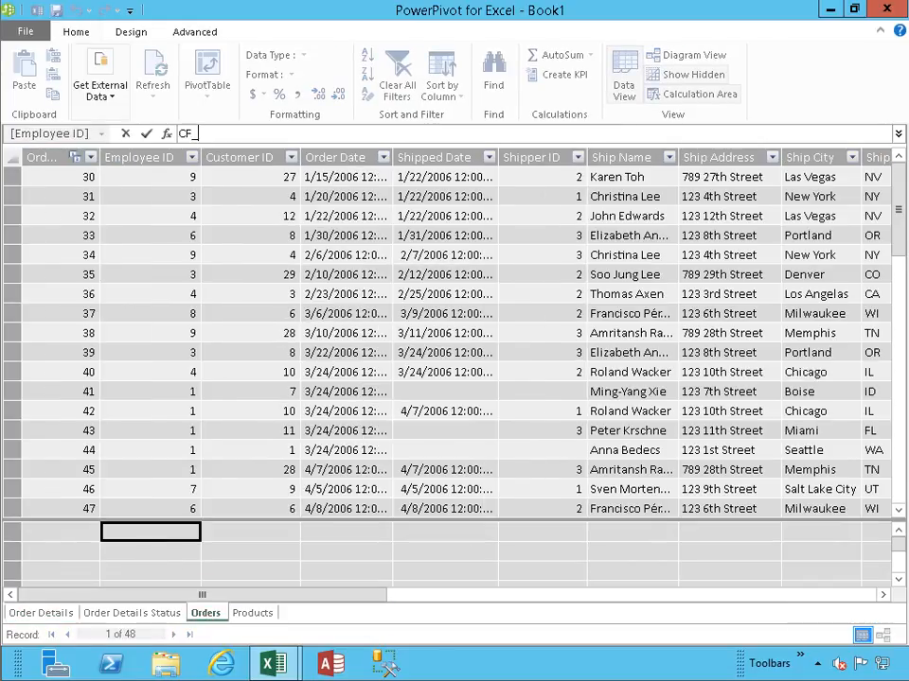
type("CountVali")
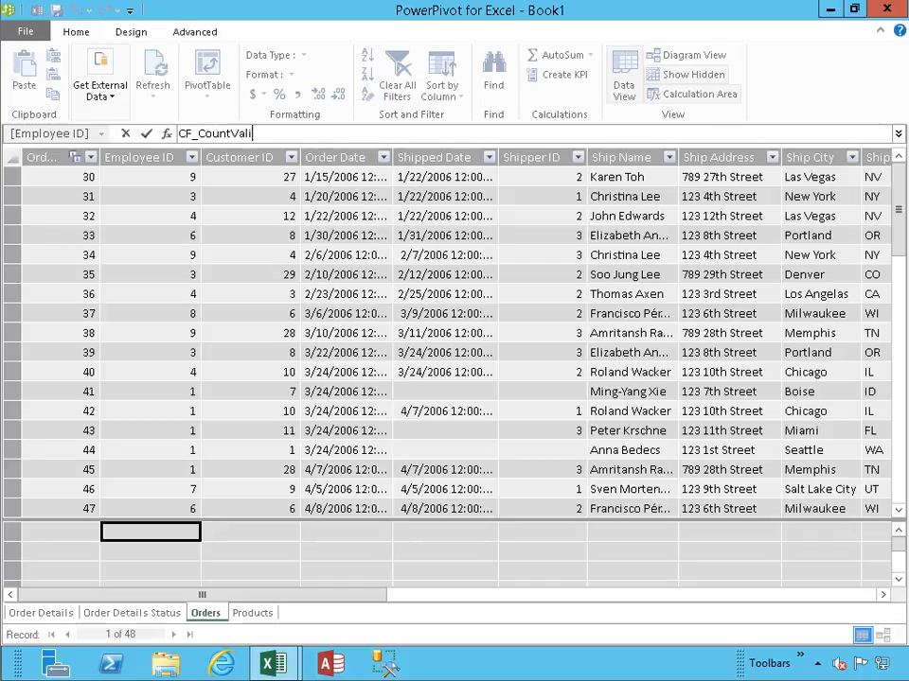
type("dShipperID:=COU")
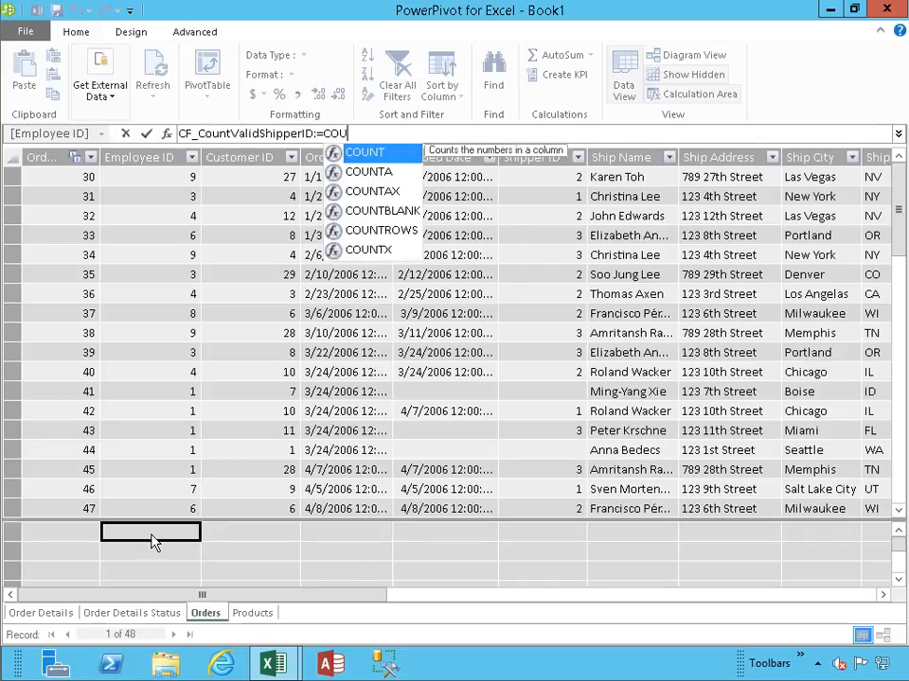
key("Down")
key("Tab")
type("[ship")
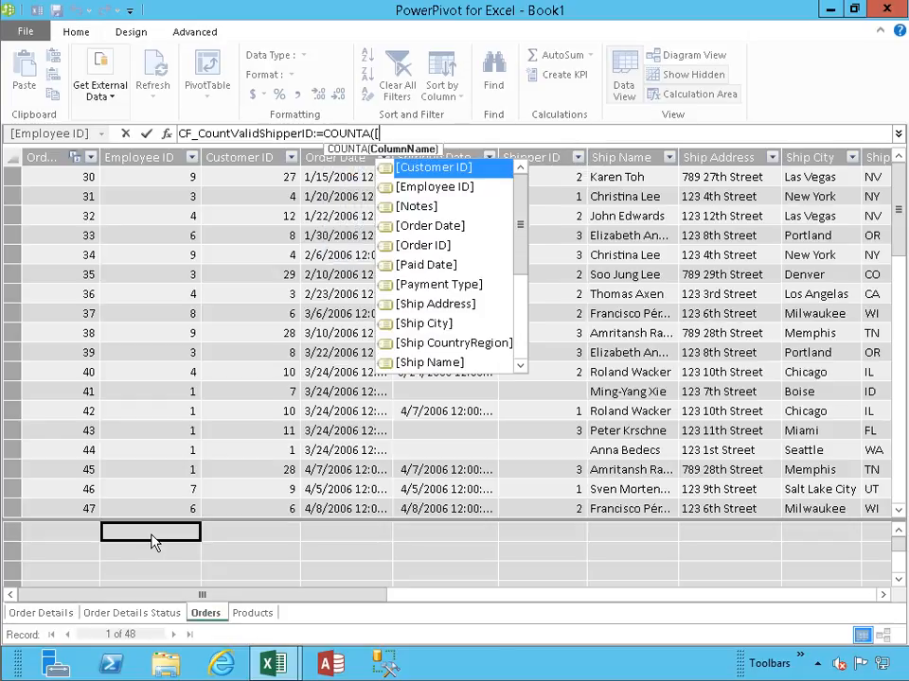
key("Down")
key("Down")
key("Down")
key("Down")
key("Down")
key("Down")
key("Down")
key("Down")
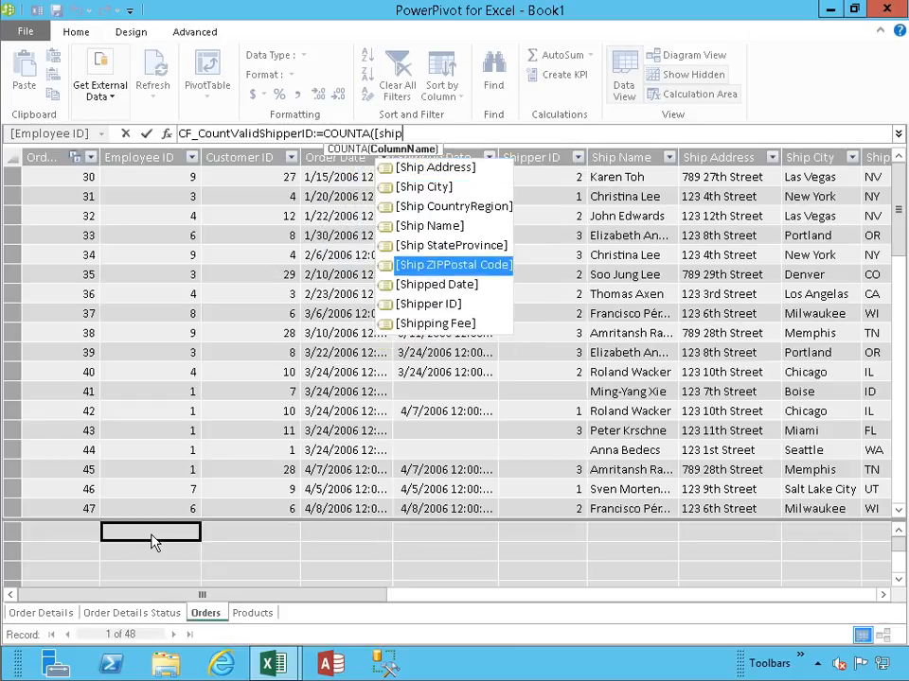
key("Up")
key("Tab")
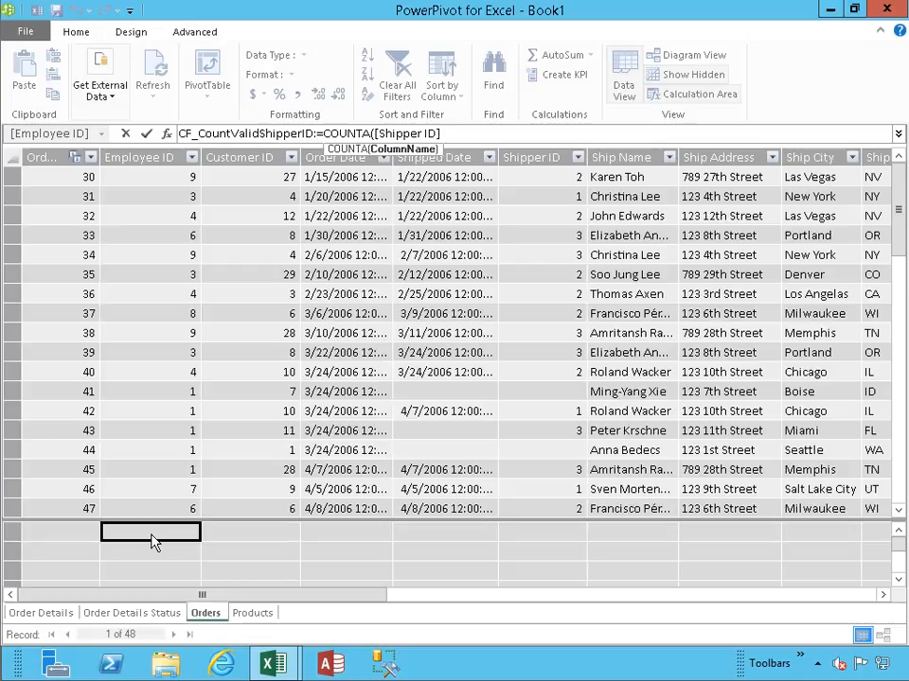
type(")")
key("Return")
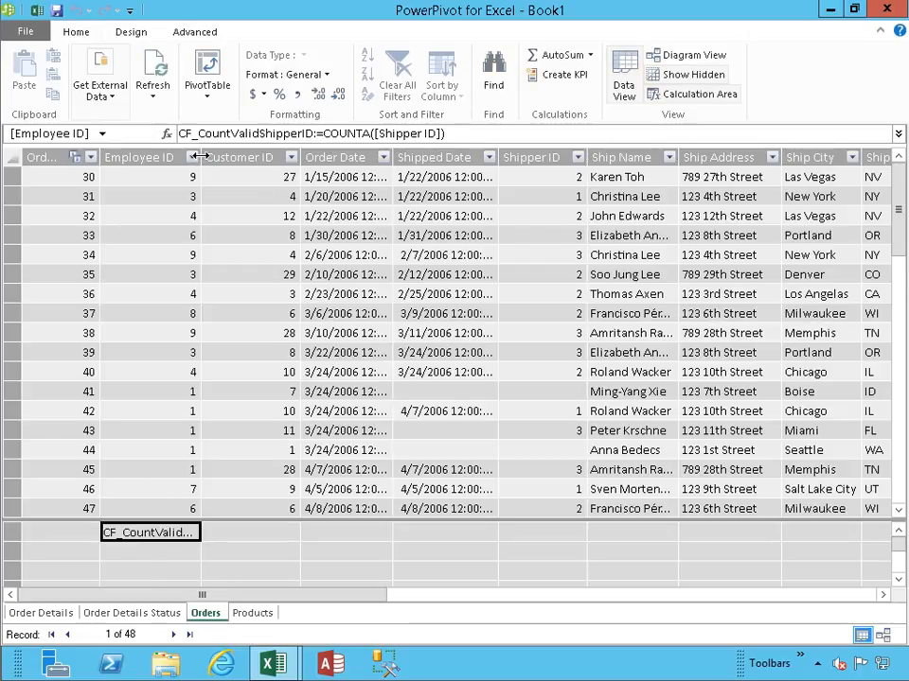
left_click_drag(200, 156, 297, 156)
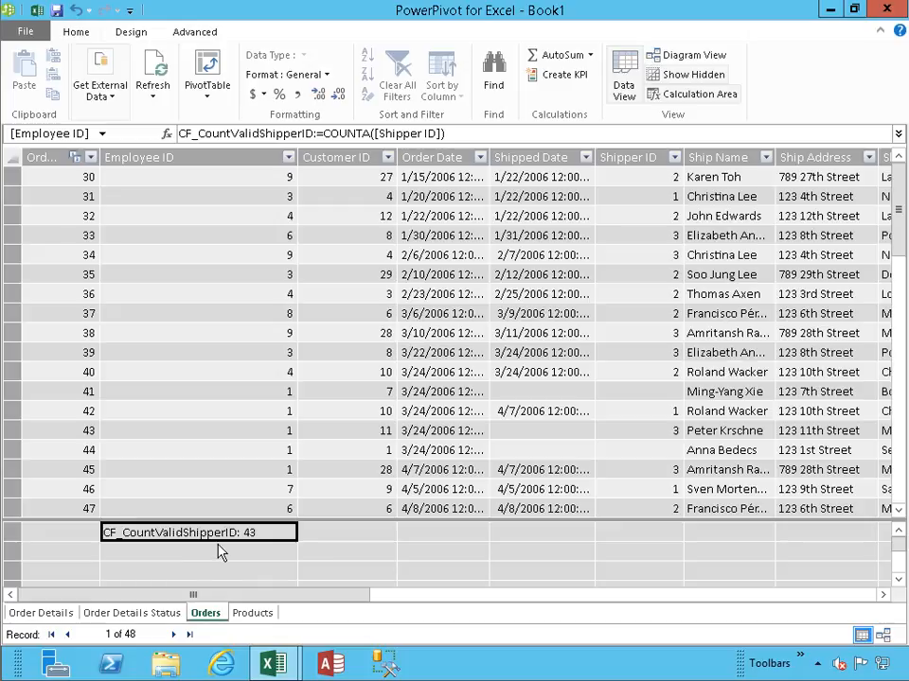
Look through the Orders rows to compare filled and blank Shipper ID values with the measure.
left_click(230, 397)
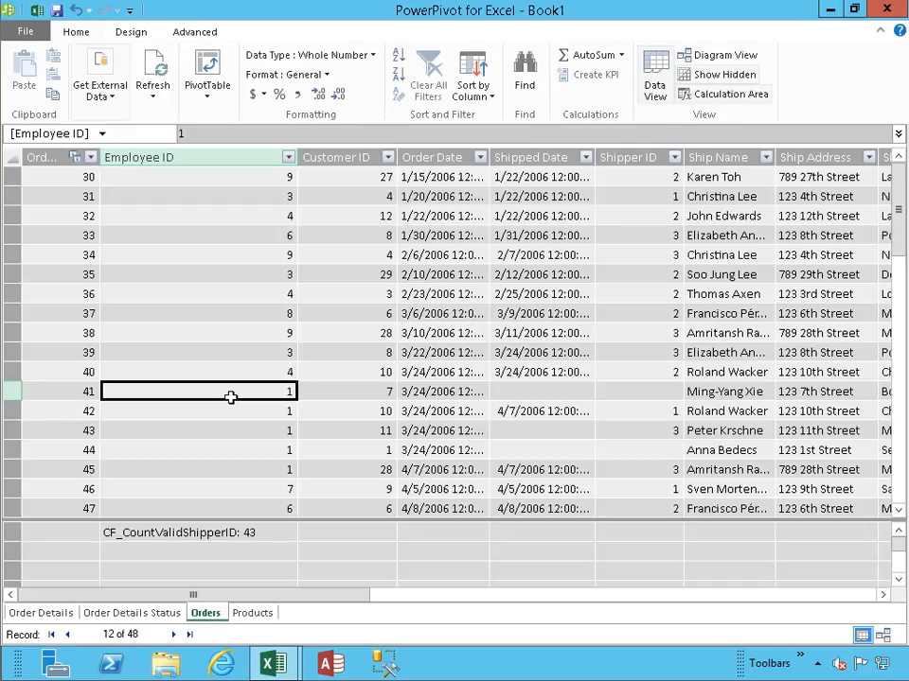
scroll(230, 397, "down", 11)
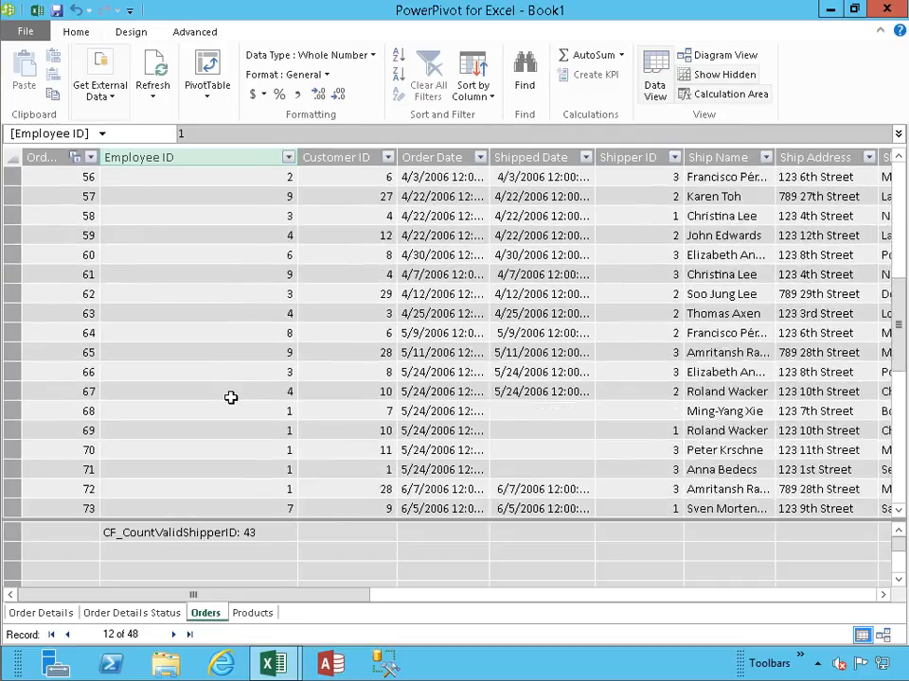
scroll(230, 397, "down", 3)
scroll(230, 396, "up", 5)
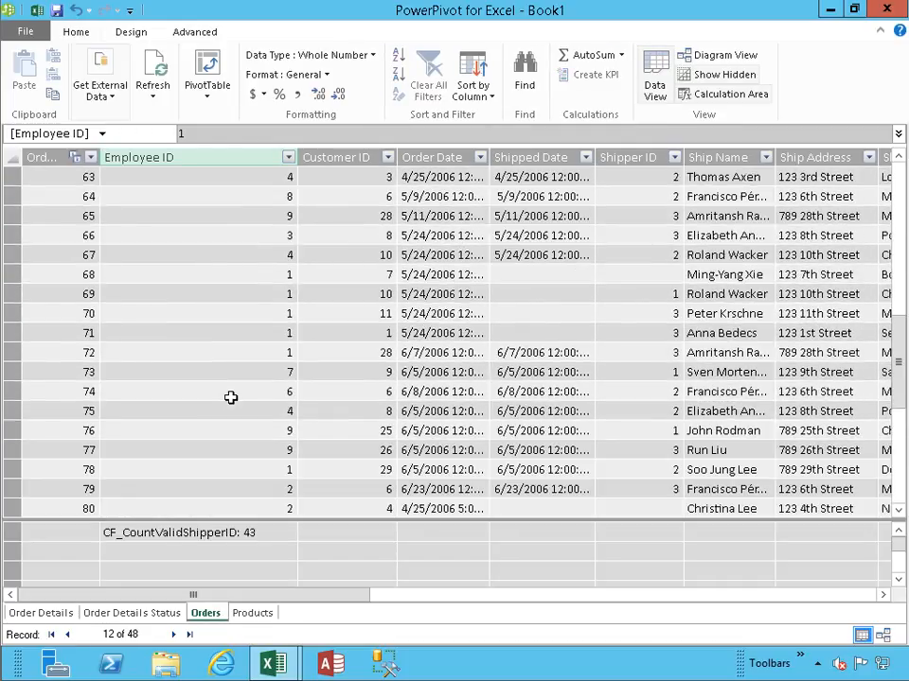
Add the measure CF_OrdersCount:=COUNT([Order ID]) in the cell beneath CF_CountValidShipperID in the Orders table.
scroll(230, 397, "up", 8)
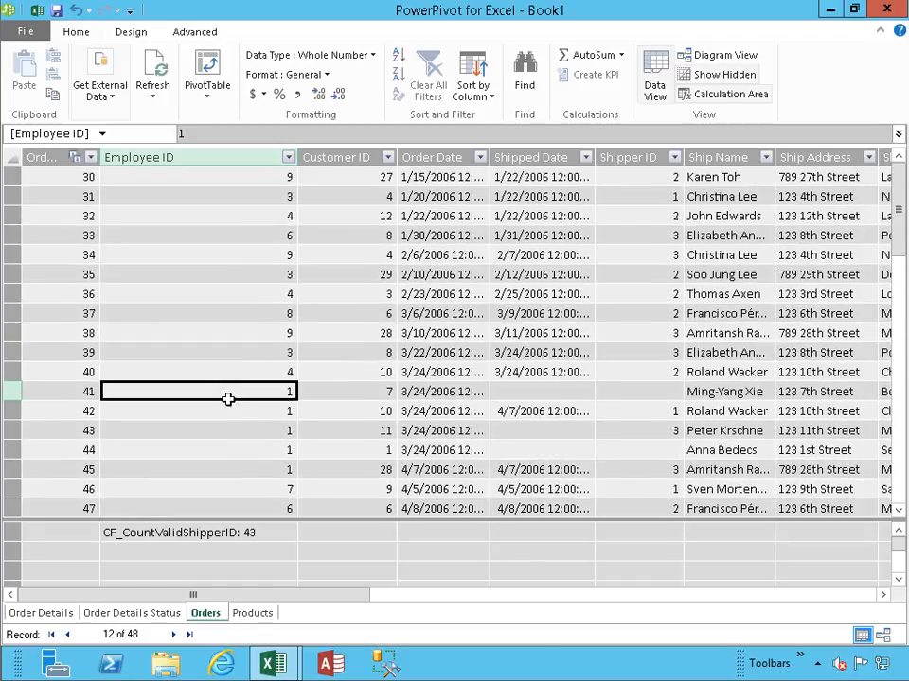
left_click(188, 552)
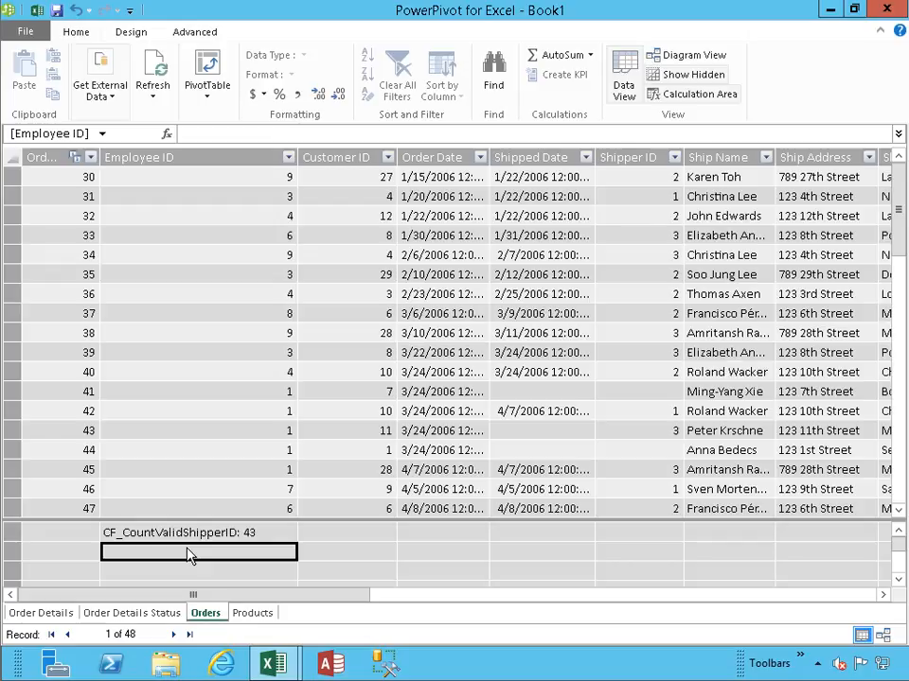
type("CF")
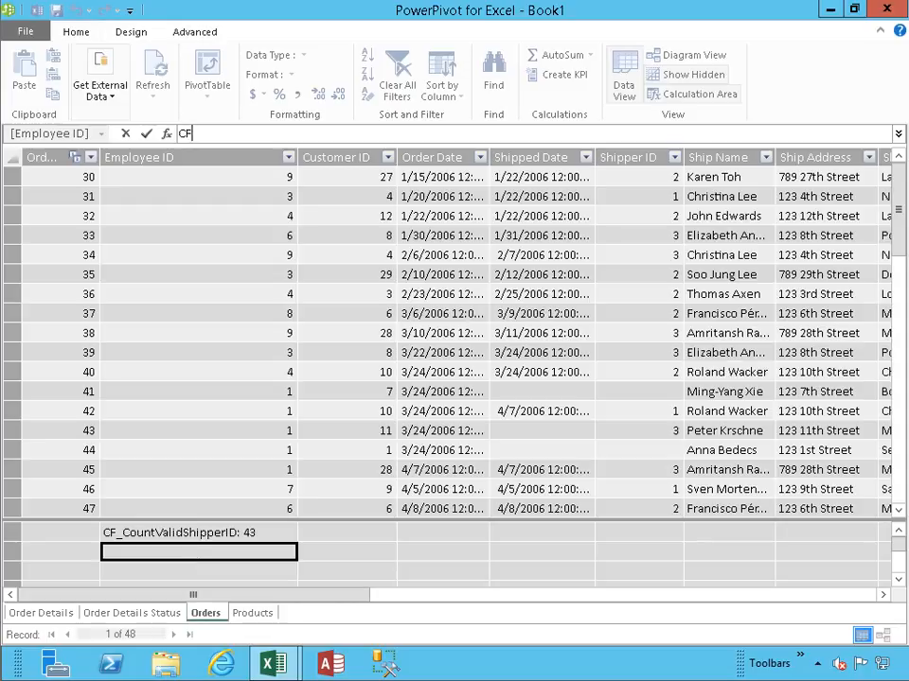
type("_OrdersCount:")
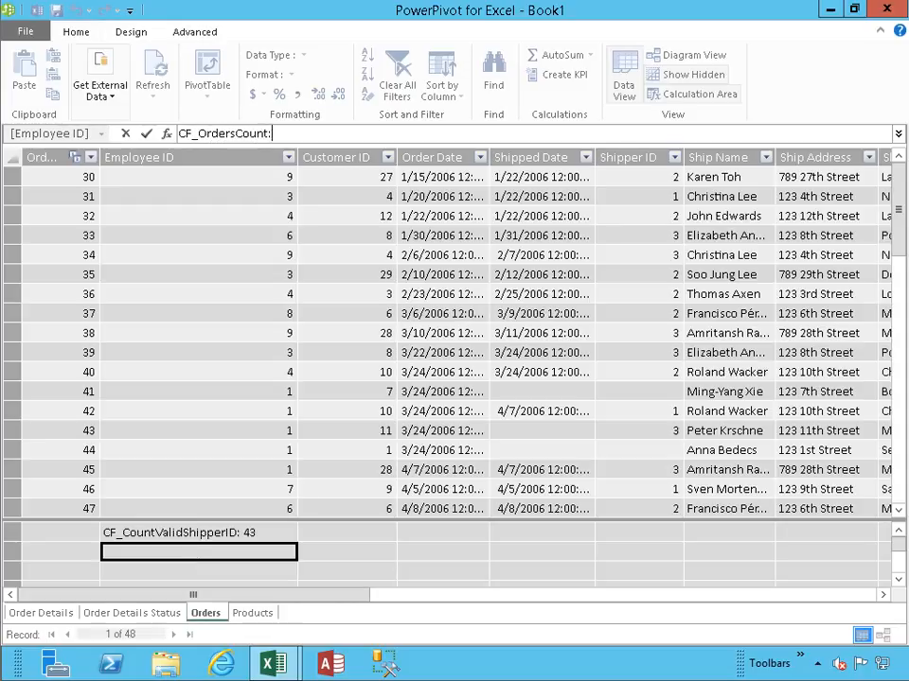
type("= cou")
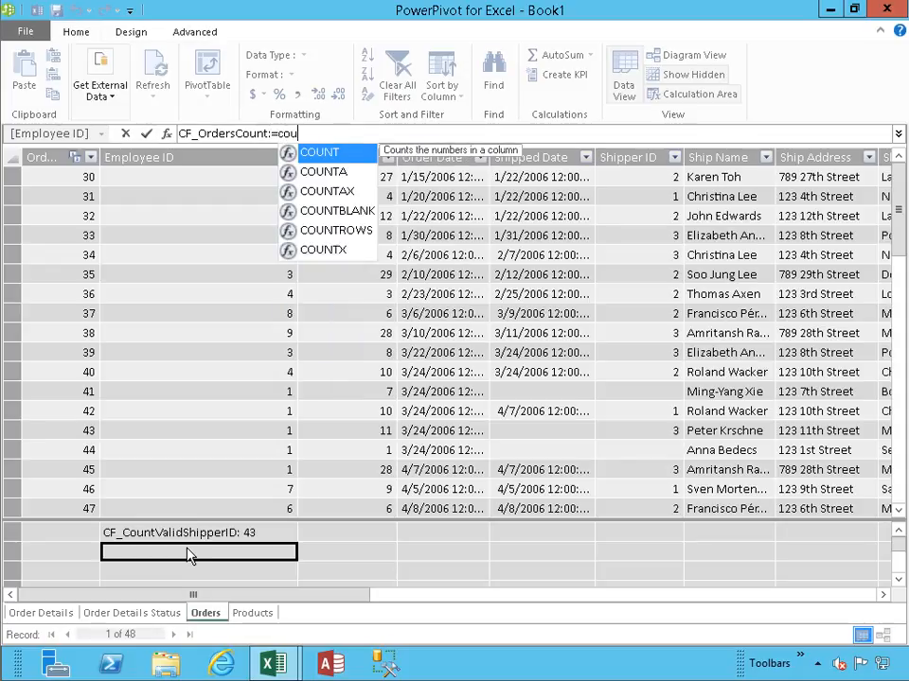
key("Tab")
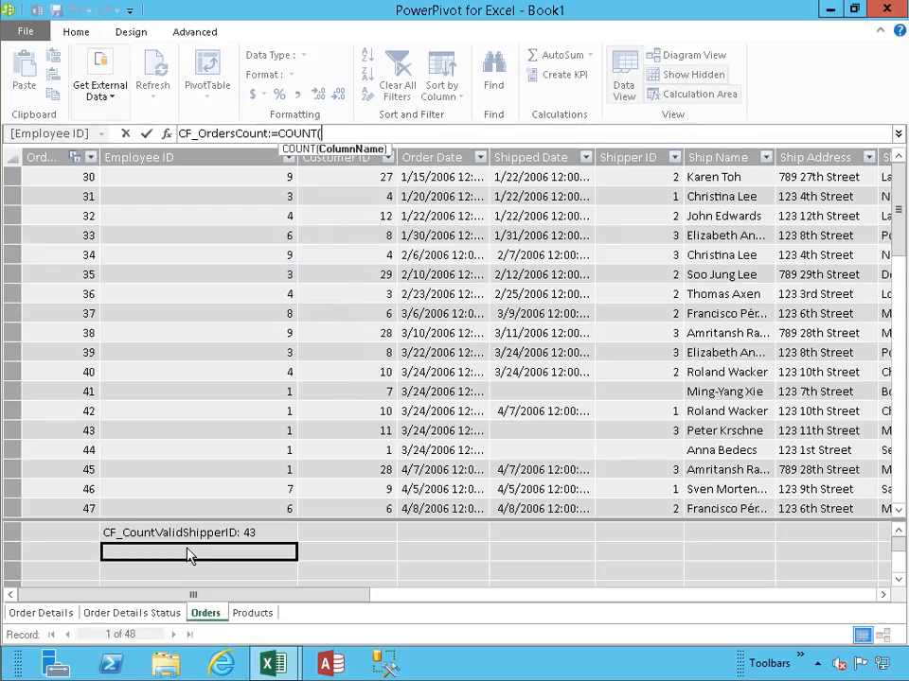
type("[o")
key("Down")
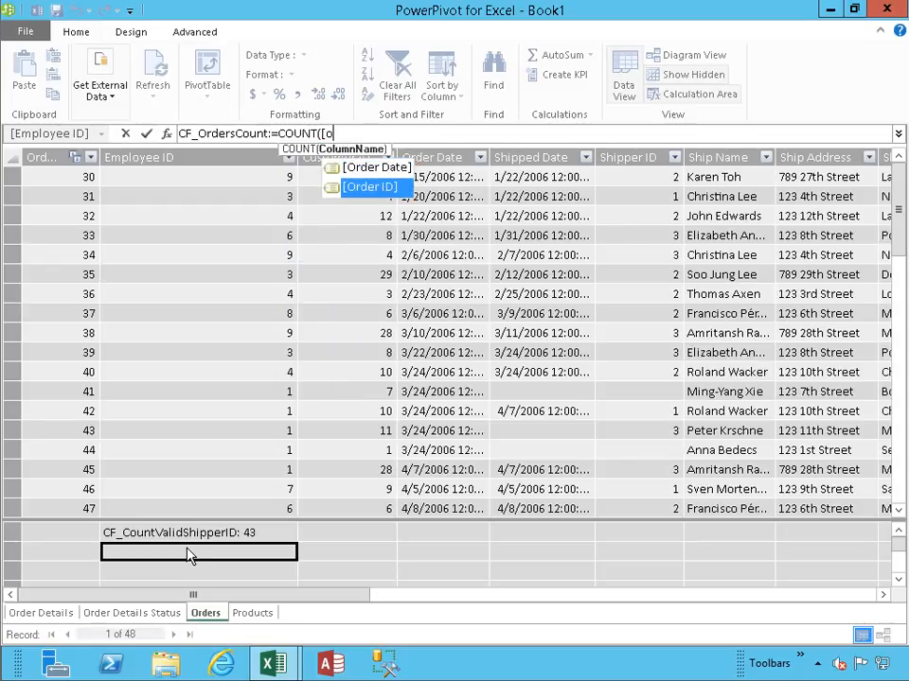
key("Tab")
type(")")
key("Return")
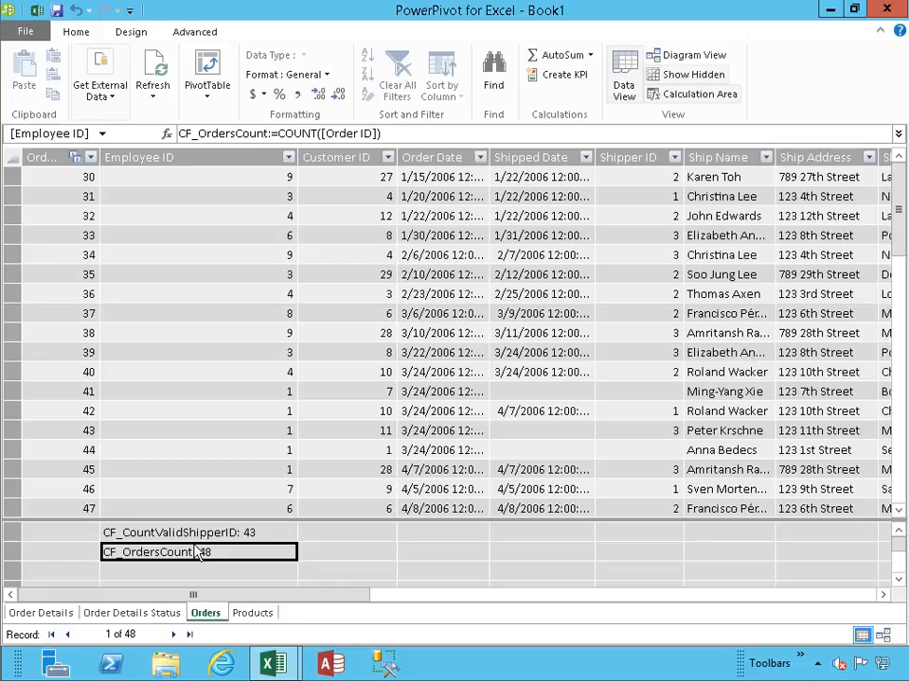
Add the measure CF_InvalidShipperID:=COUNTBLANK([Shipper ID]) in the cell beneath CF_OrdersCount.
key("Up")
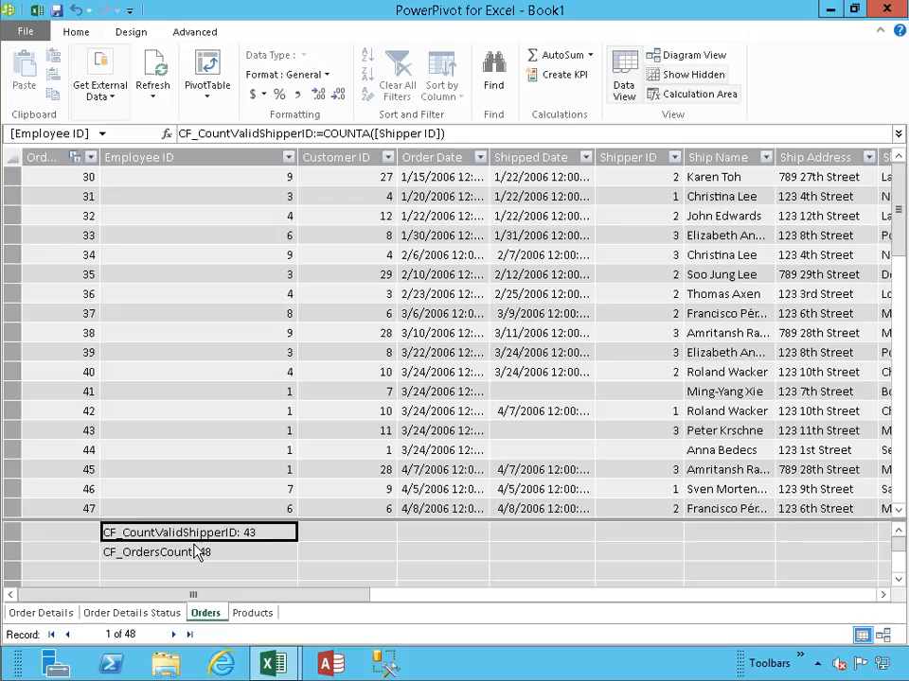
key("Down")
key("Down")
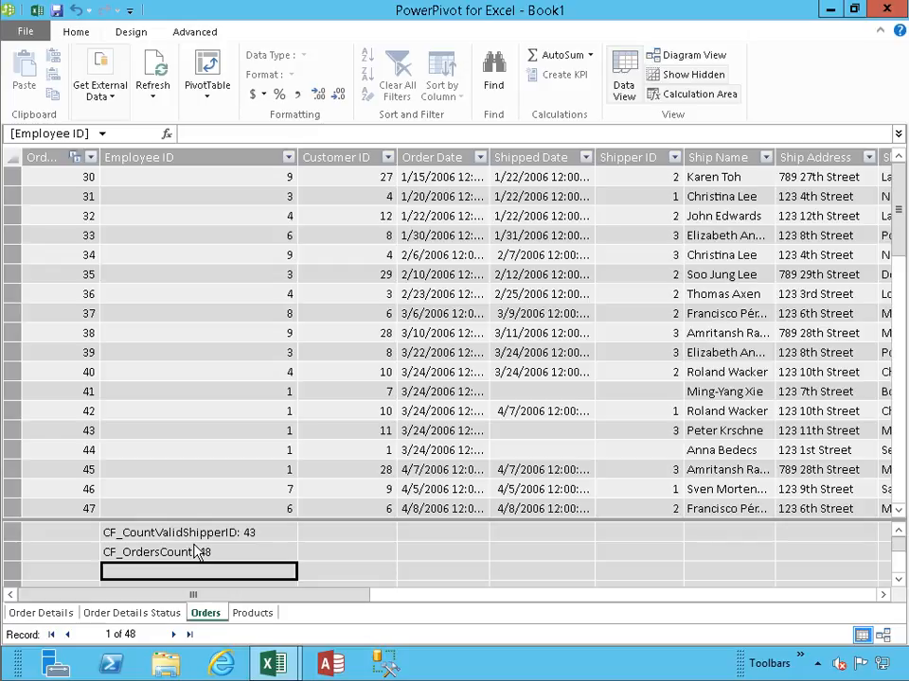
type("CF_")
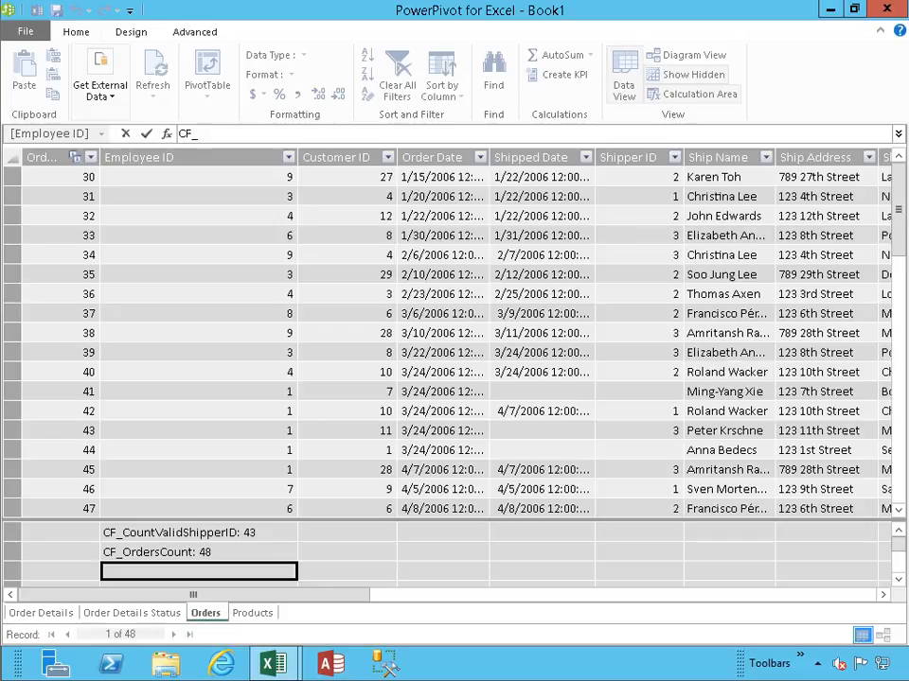
type("InvalidShipperID")
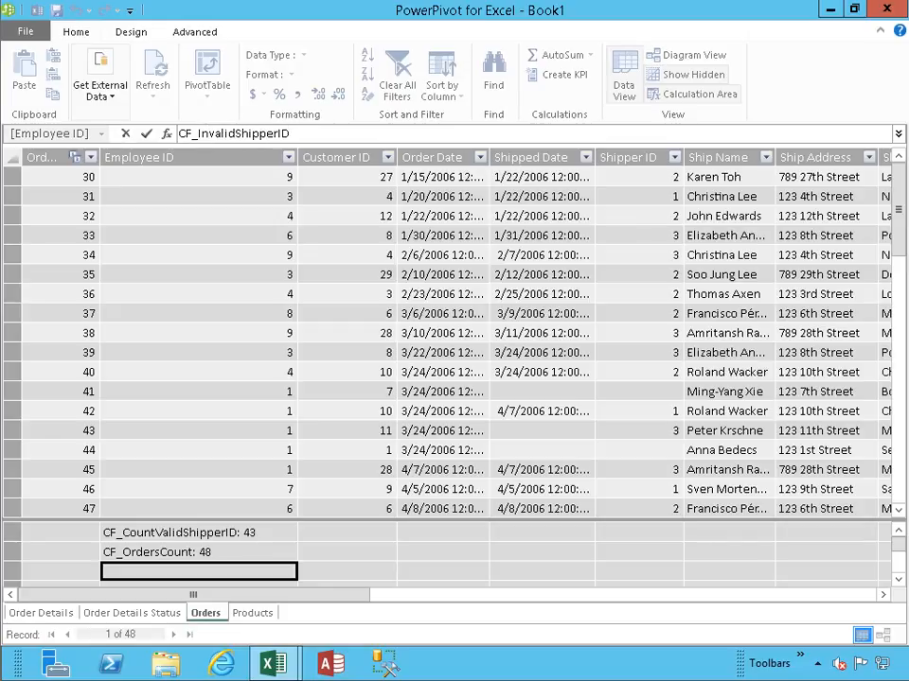
type(":=count")
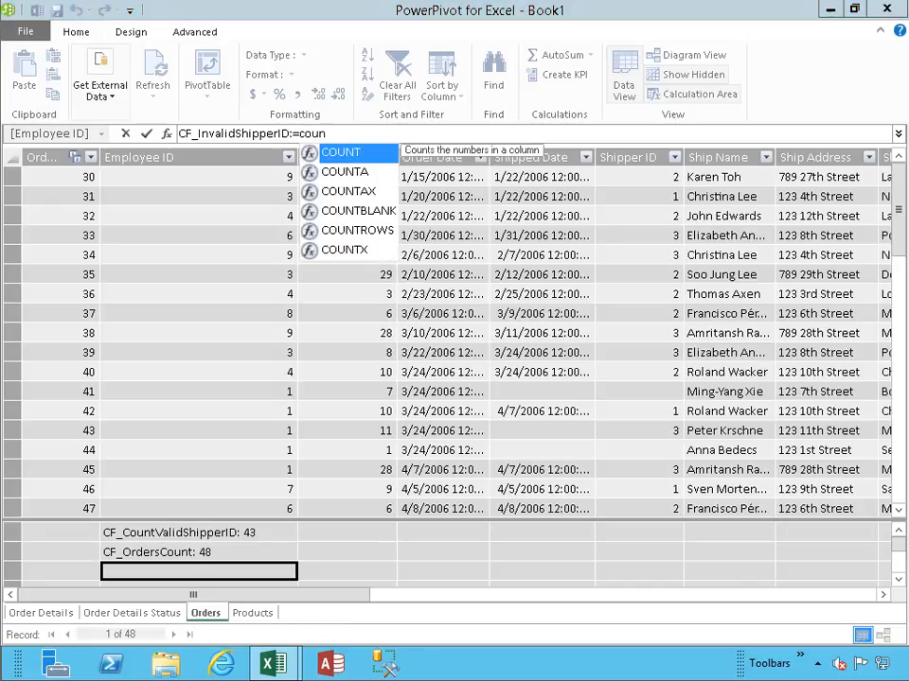
key("Down")
key("Down")
key("Down")
key("Tab")
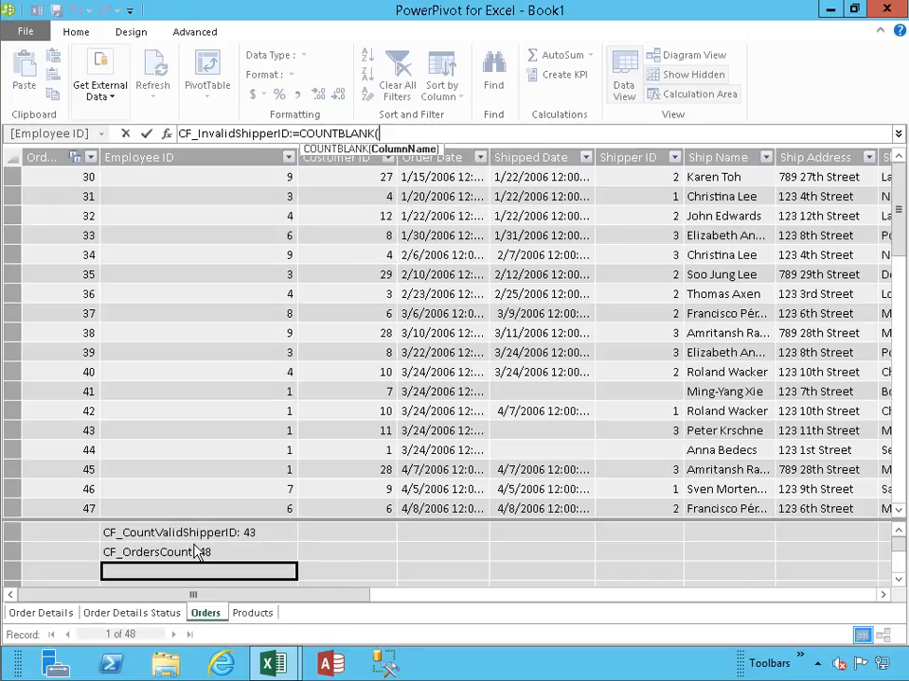
type("[ship")
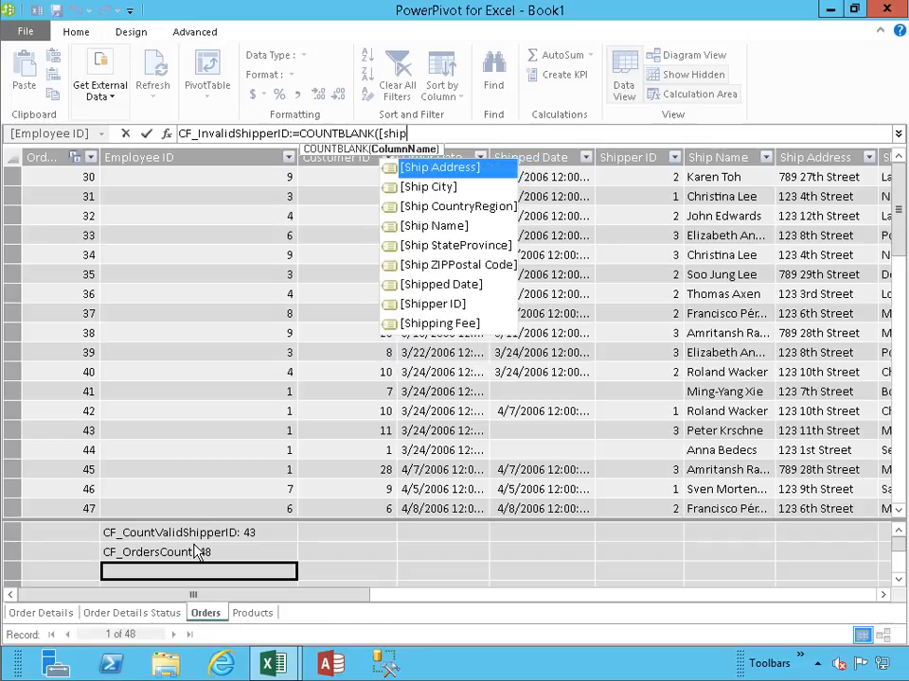
key("Down")
key("Down")
key("Down")
key("Down")
key("Down")
key("Down")
key("Down")
key("Tab")
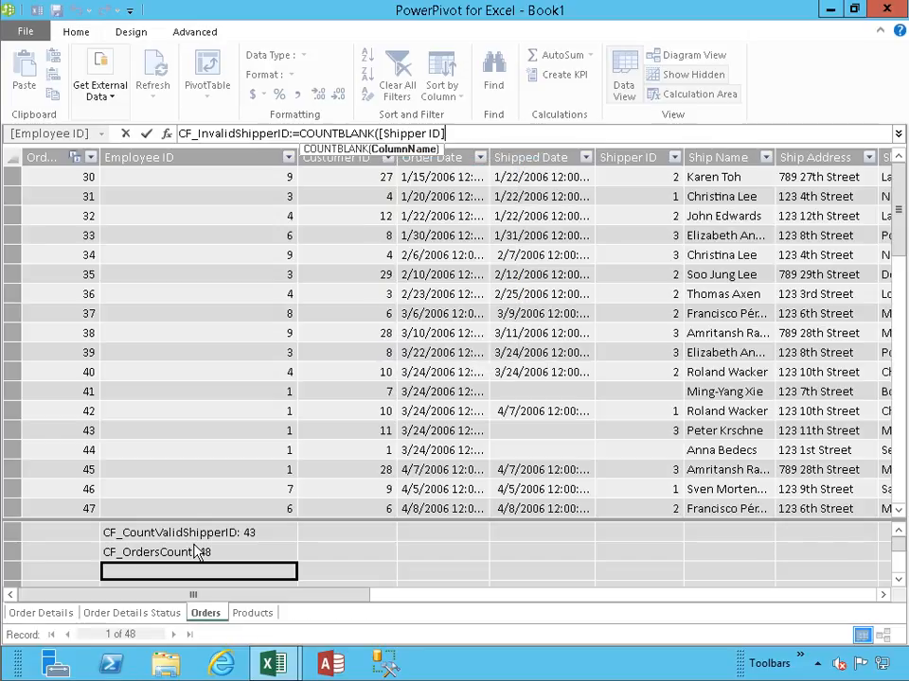
type(")")
key("Return")
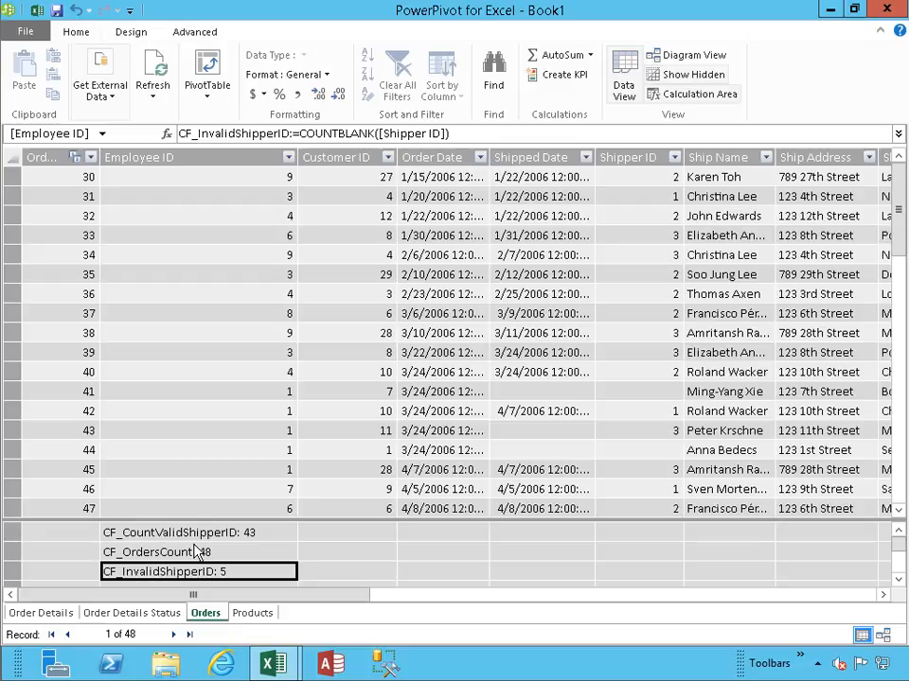
Add the measure CF_OrdersRowCount:=COUNTROWS(Orders) in the first calculation cell under Customer ID and widen that column to fit it.
key("Down")
key("Up")
key("Up")
key("Up")
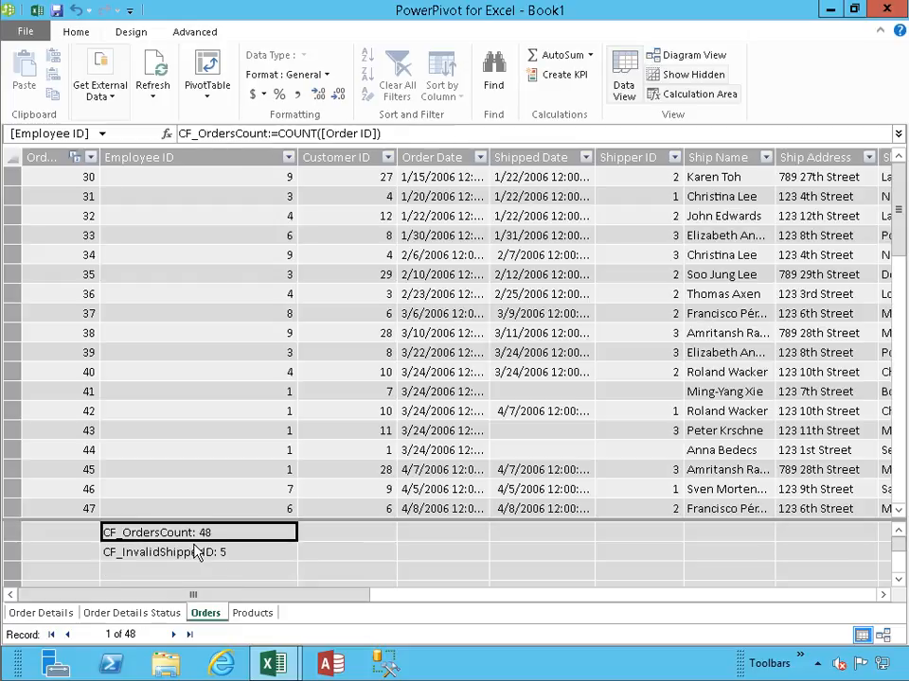
key("Right")
type("CF_")
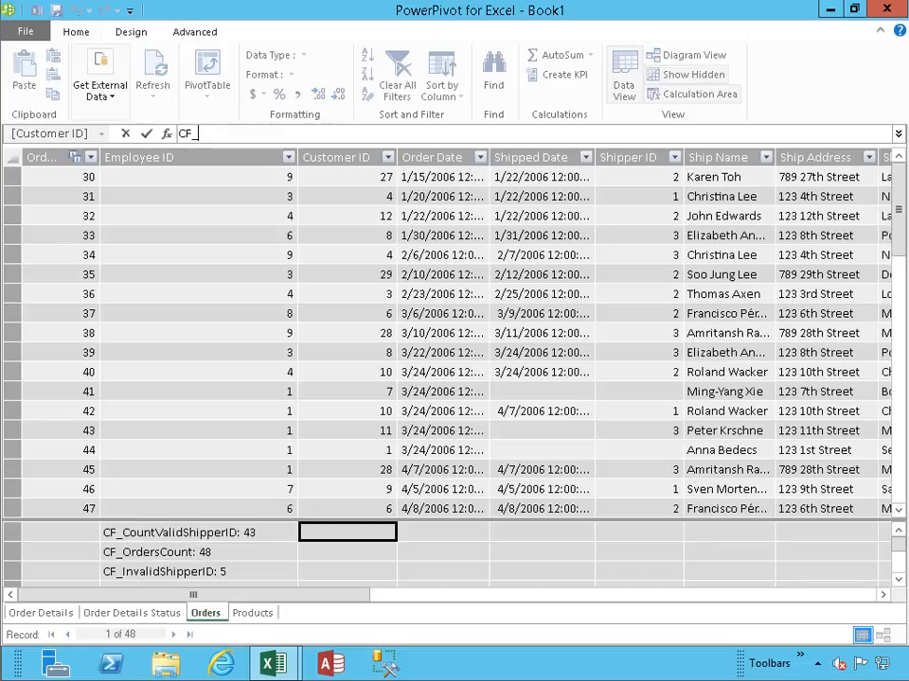
type("OrdersRowCount:=COUNT")
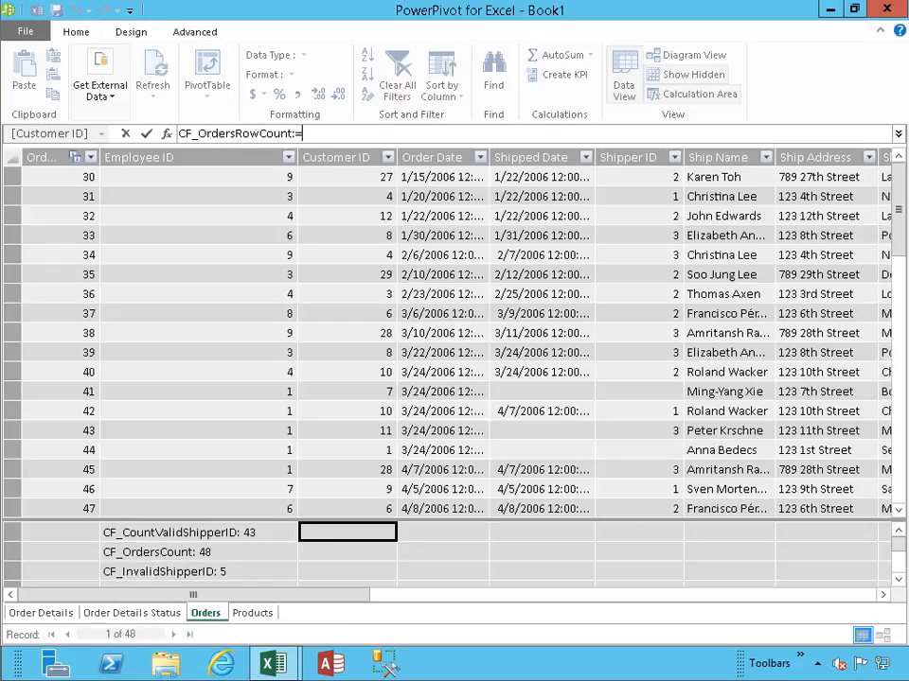
key("Down")
key("Down")
key("Down")
key("Down")
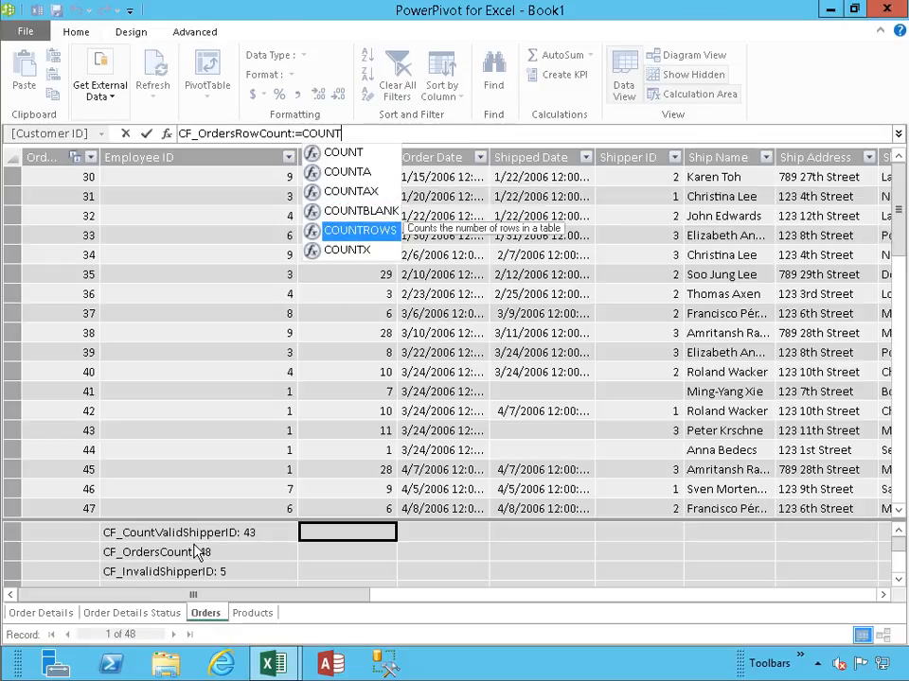
key("Tab")
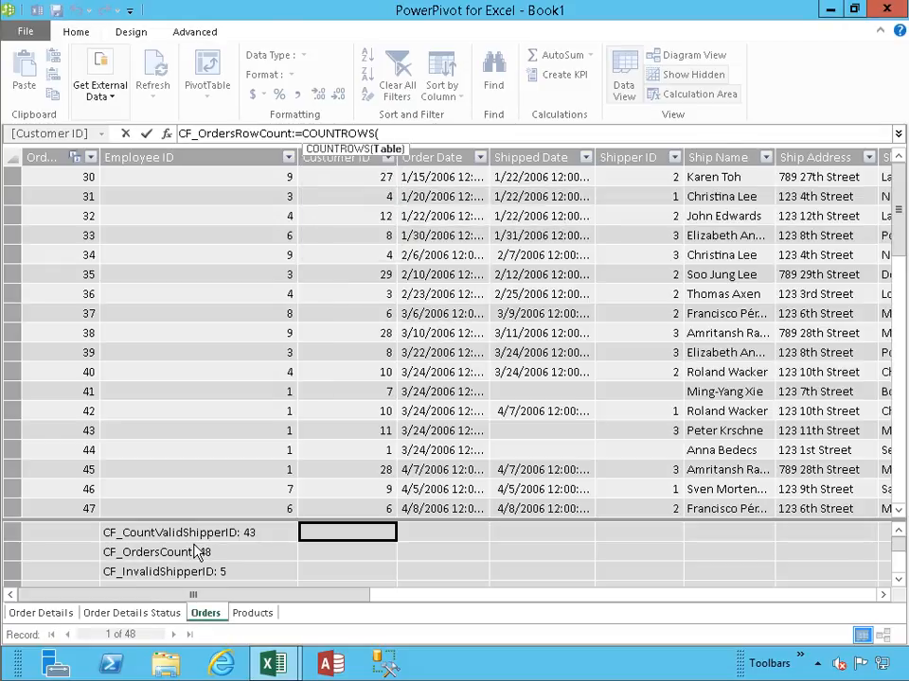
type("Orders")
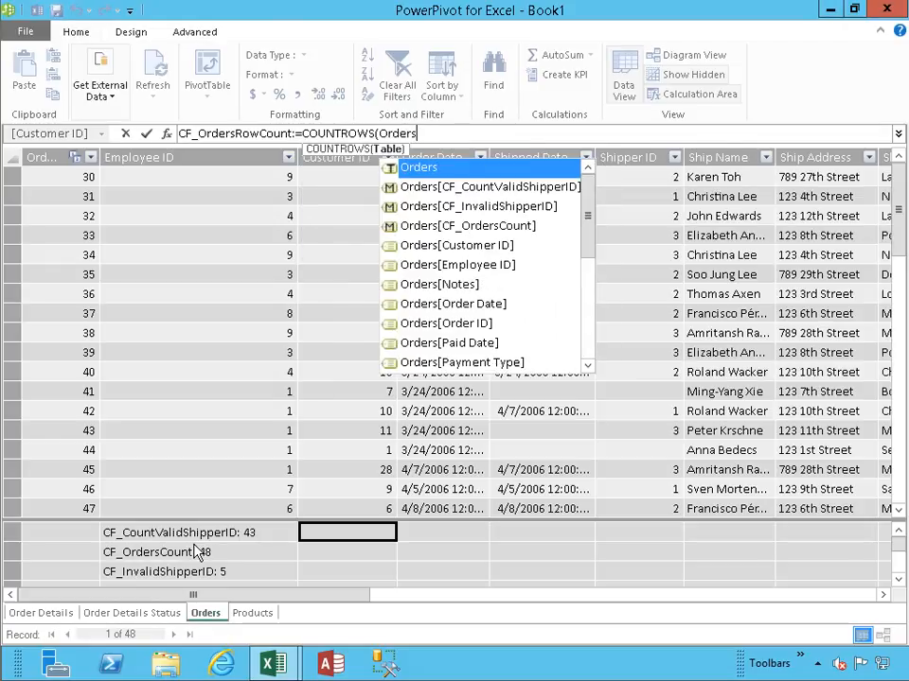
type(")")
key("Return")
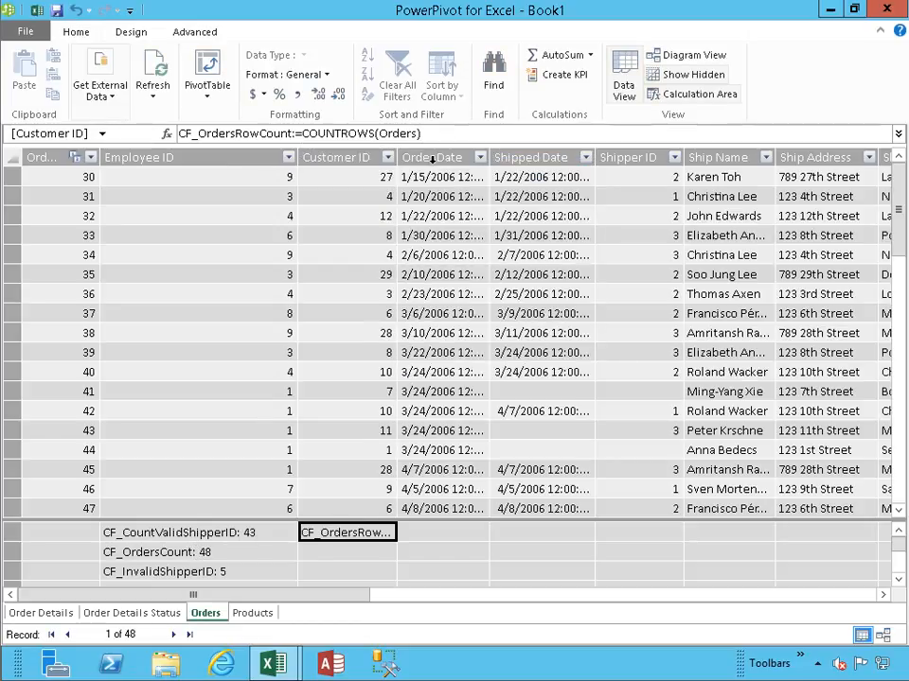
left_click_drag(396, 157, 450, 157)
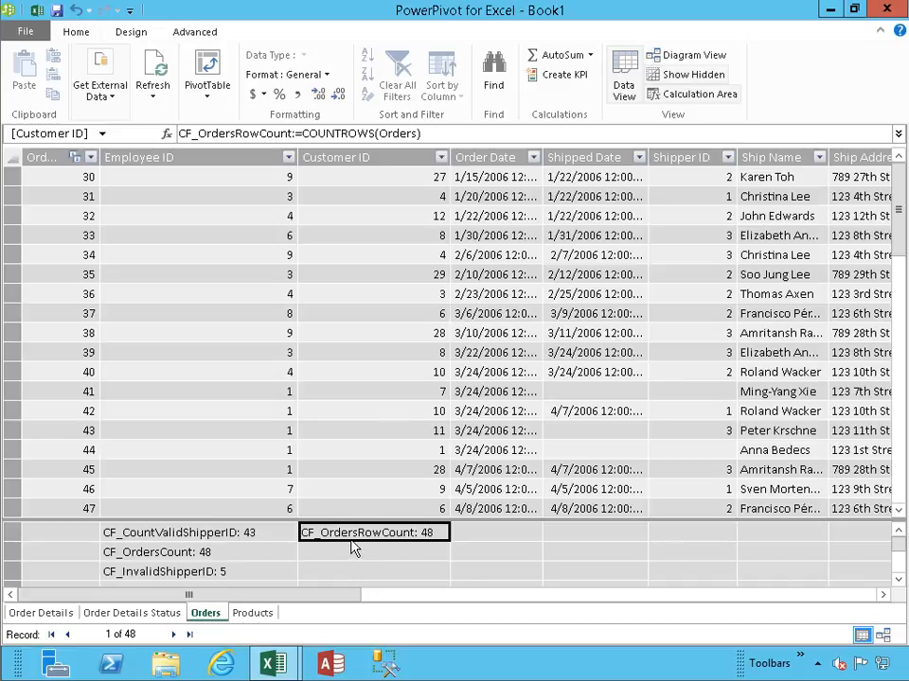
Compare the CF_OrdersCount and CF_OrdersRowCount formulas, and review the calculated fields list from the Excel workbook before returning to the data model.
left_click(226, 555)
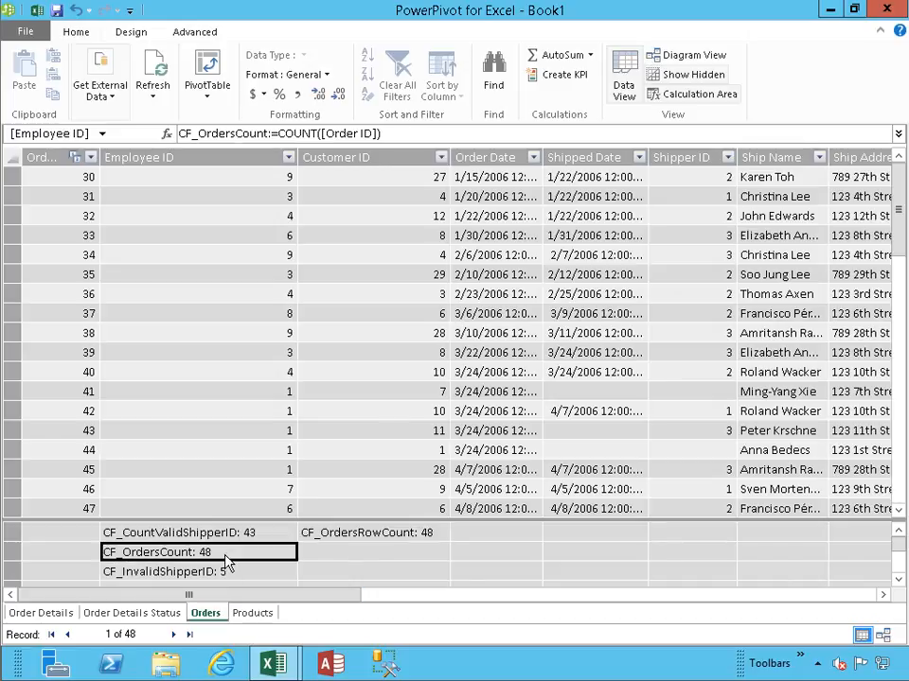
left_click(339, 531)
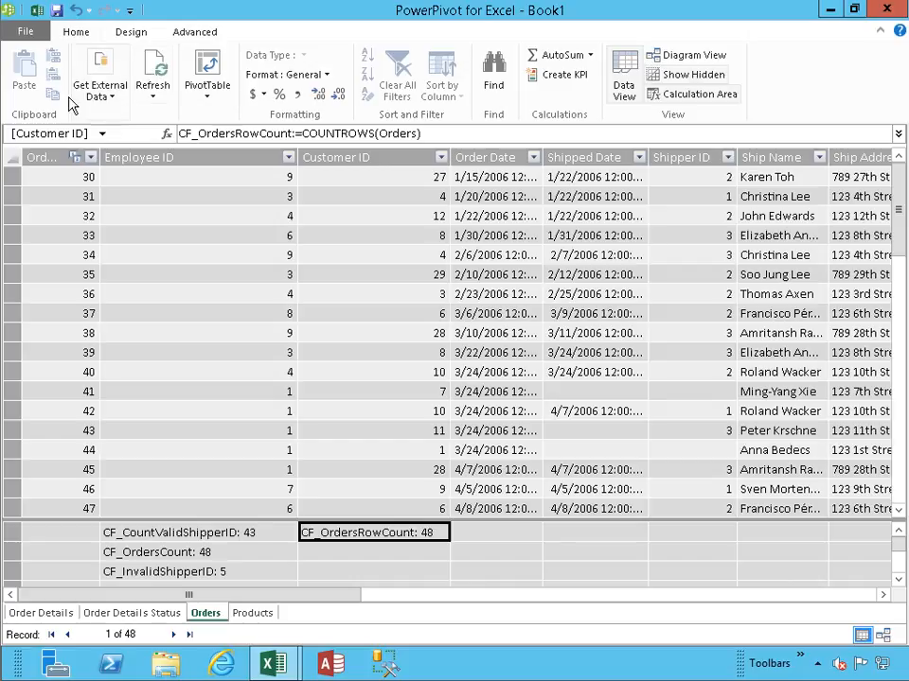
left_click(37, 12)
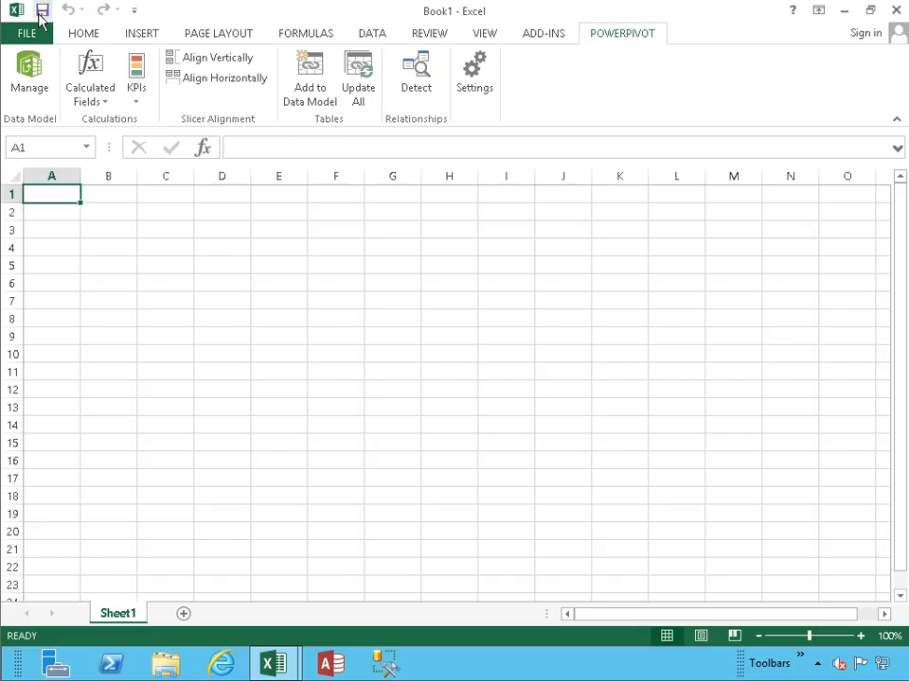
left_click(95, 99)
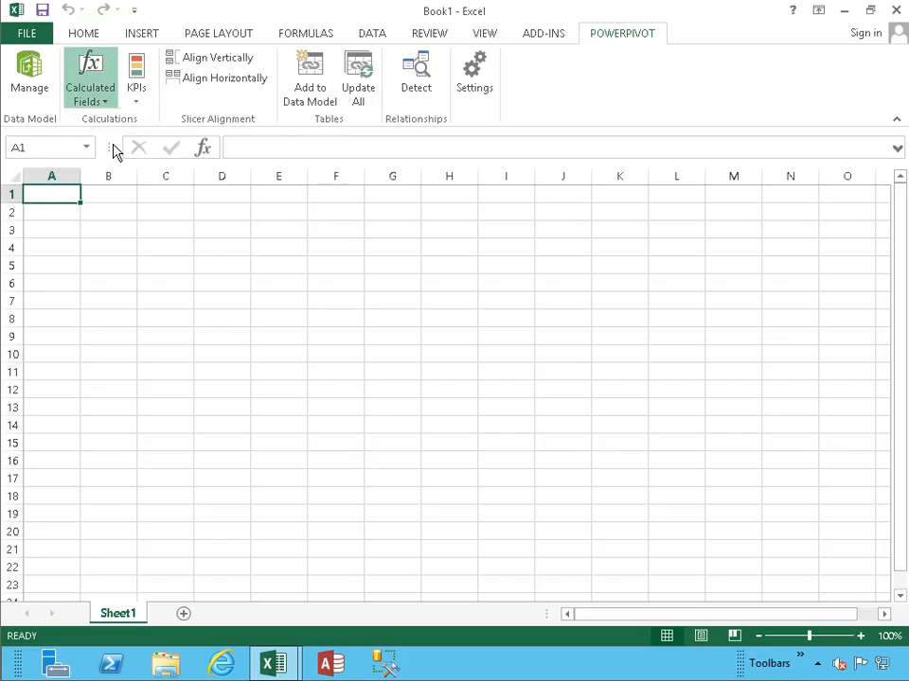
left_click(110, 147)
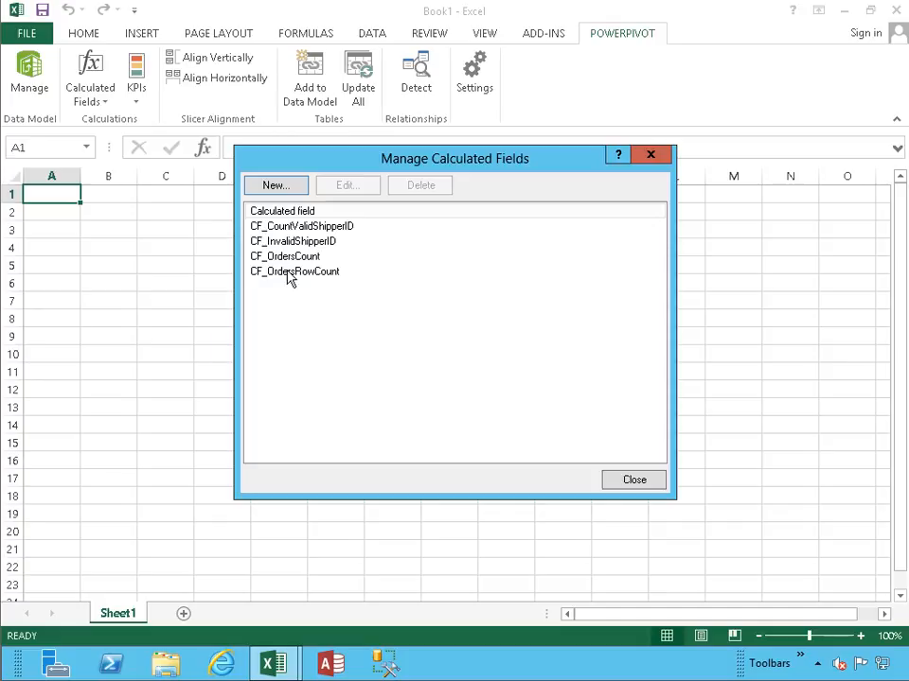
left_click(615, 479)
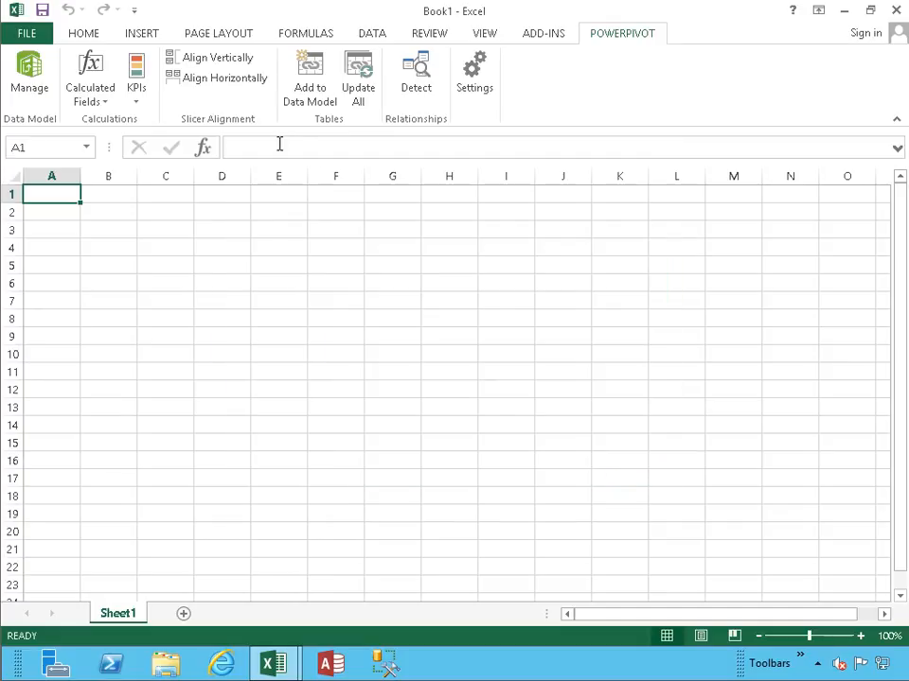
left_click(31, 66)
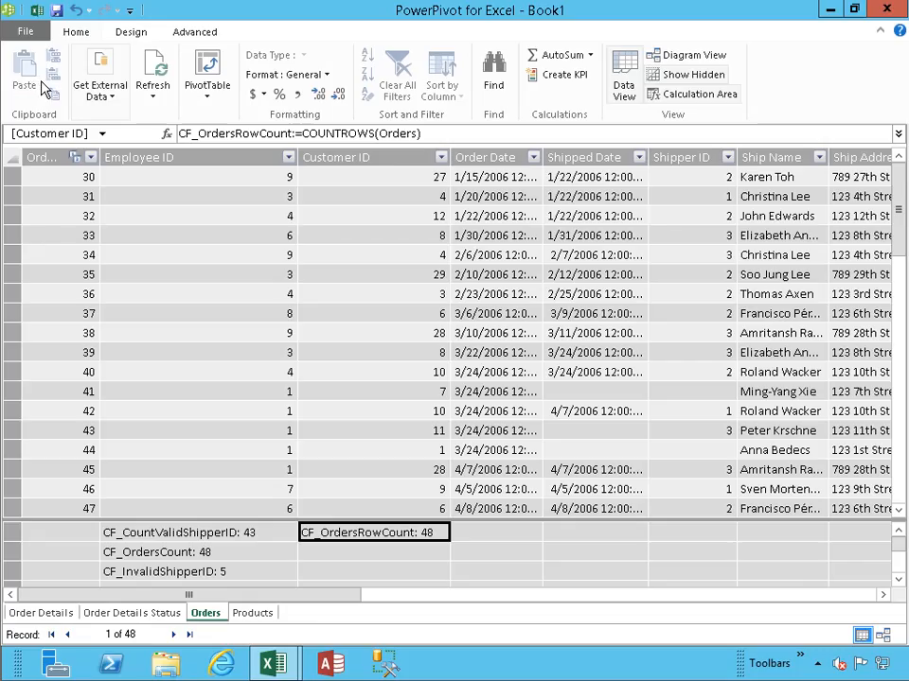
Add the measure CF_OrdersWithValidShipperID:=COUNTX('Orders',[Shipper ID]) in the cell beneath CF_OrdersRowCount and widen the Customer ID column to fit it.
left_click(348, 559)
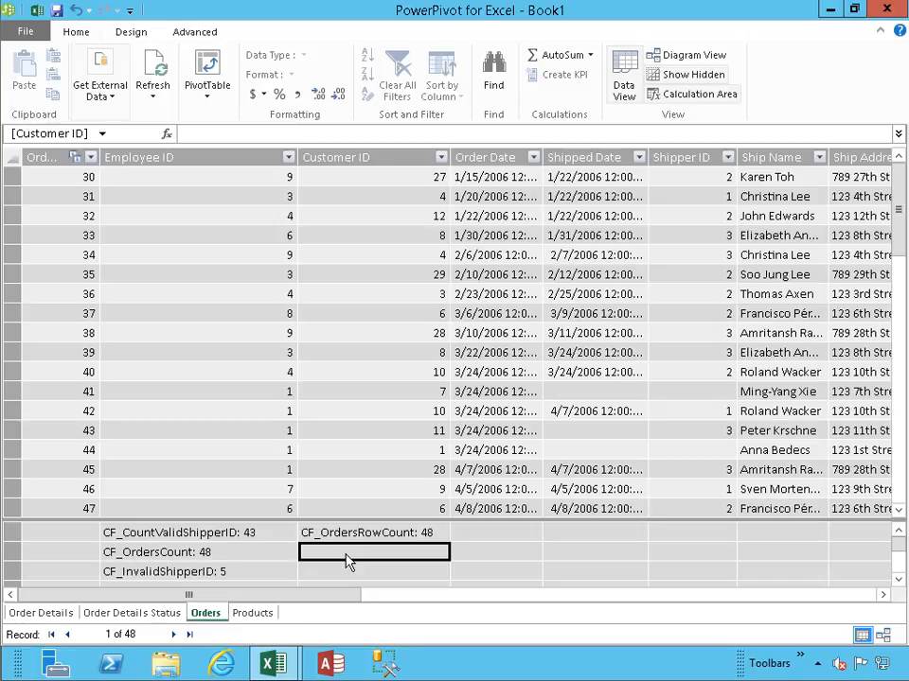
type("CF_Orders")
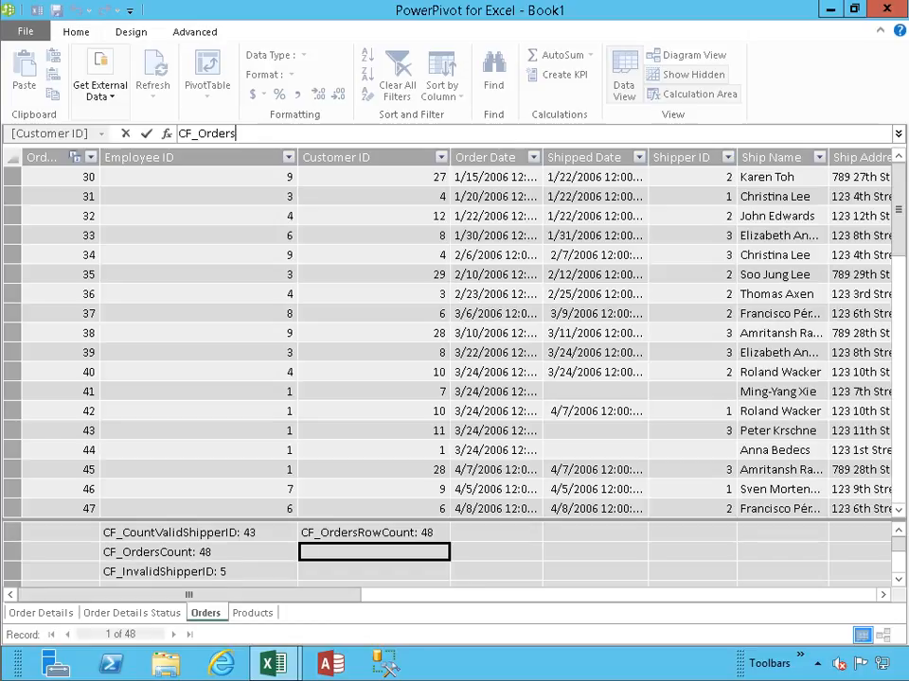
type("WithValidShipperID:=coun")
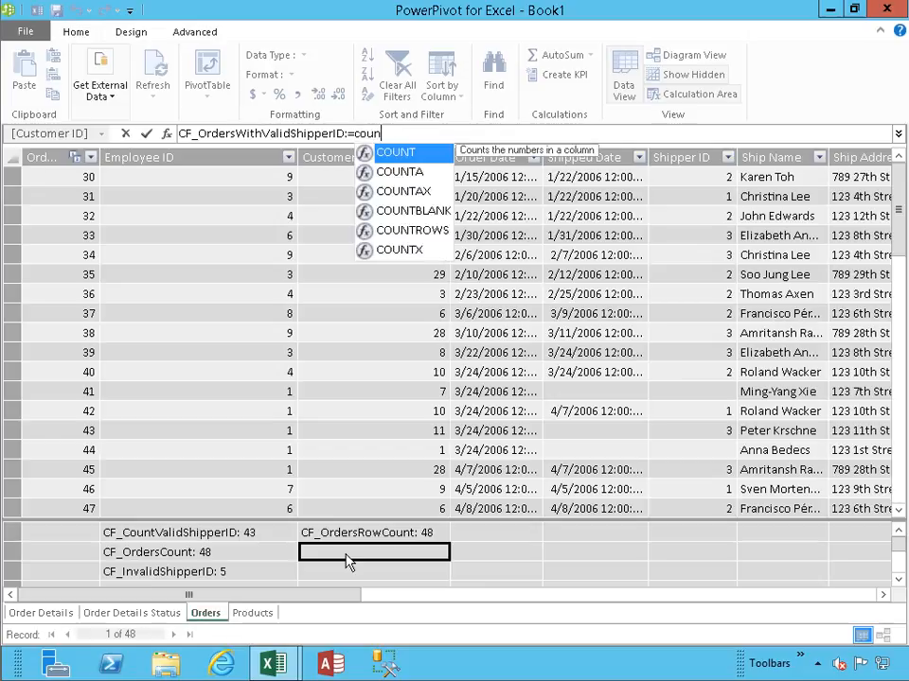
key("Down")
key("Down")
key("Down")
key("Down")
key("Down")
key("Tab")
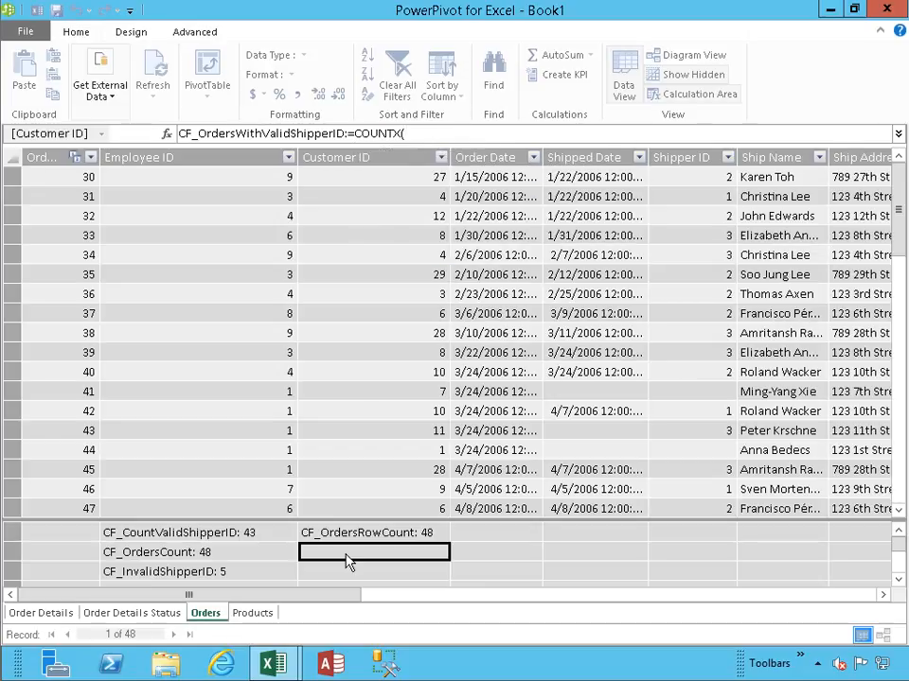
type("'orders")
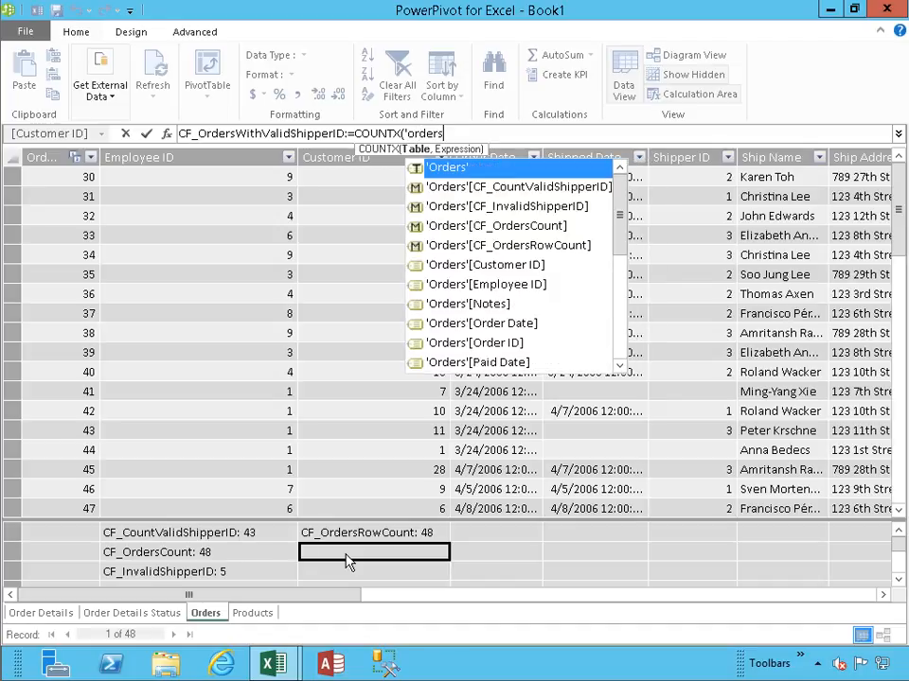
key("Tab")
type(",")
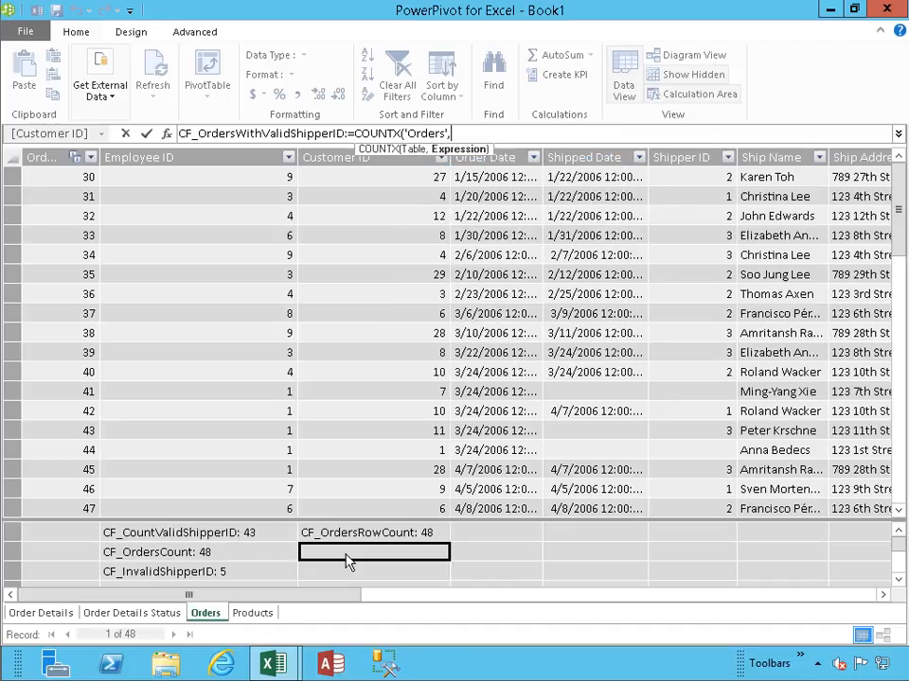
key("Return")
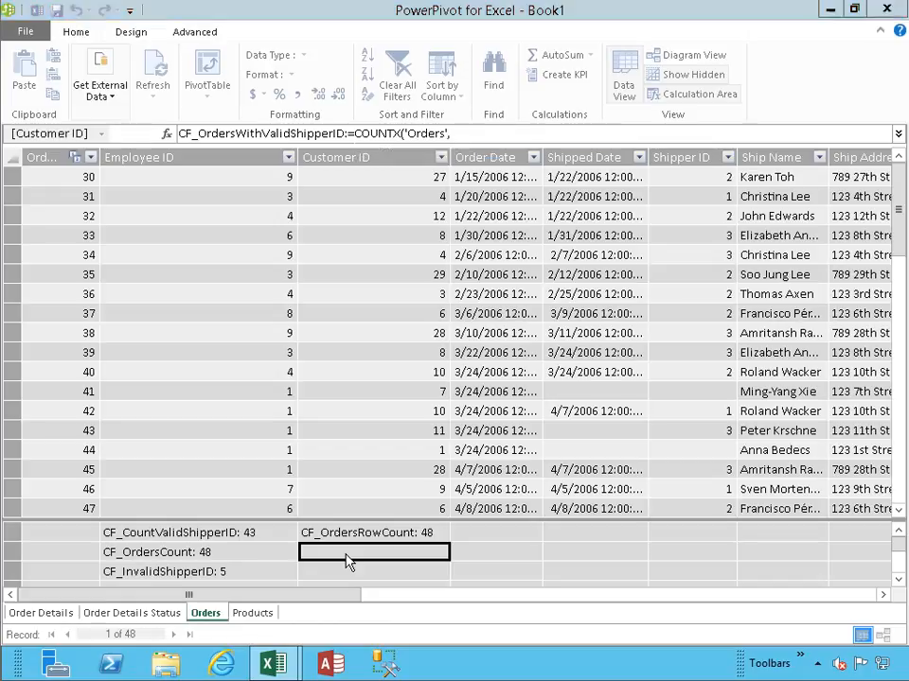
type("[ship")
key("Down")
key("Down")
key("Down")
key("Down")
key("Down")
key("Down")
key("Down")
key("Tab")
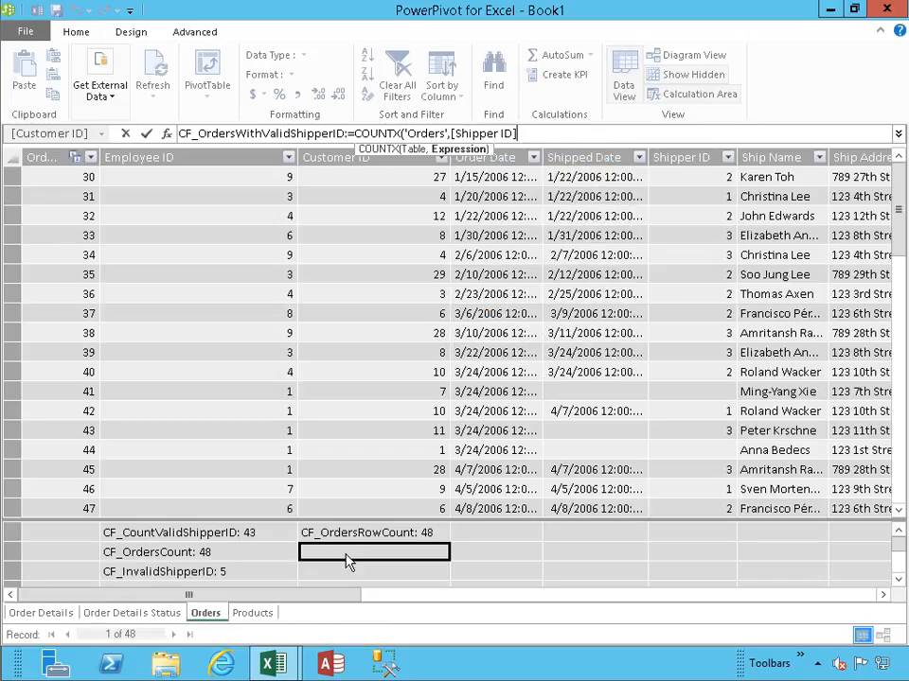
type(")")
key("Return")
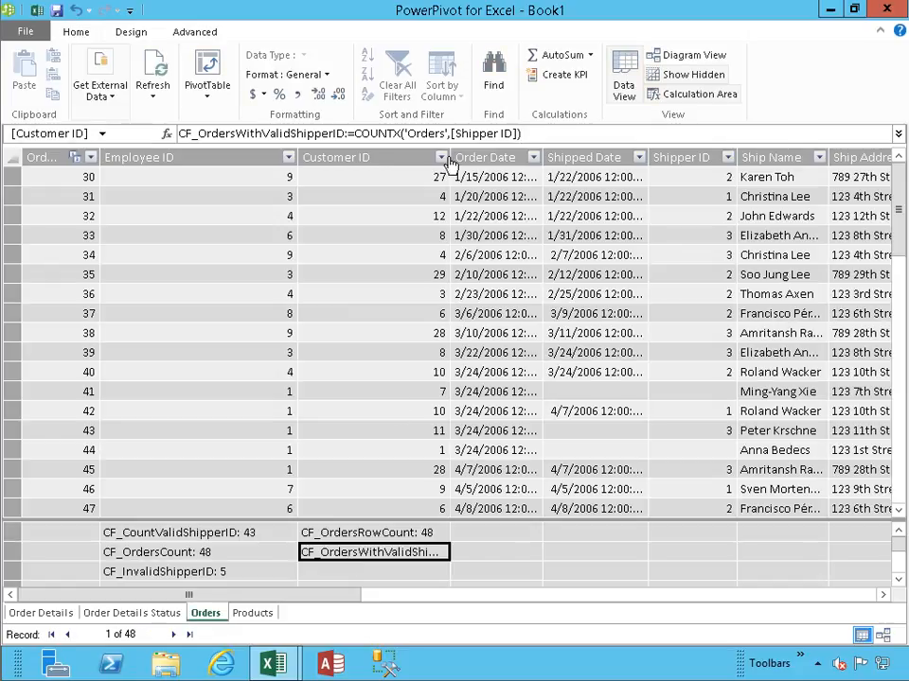
left_click_drag(466, 153, 498, 155)
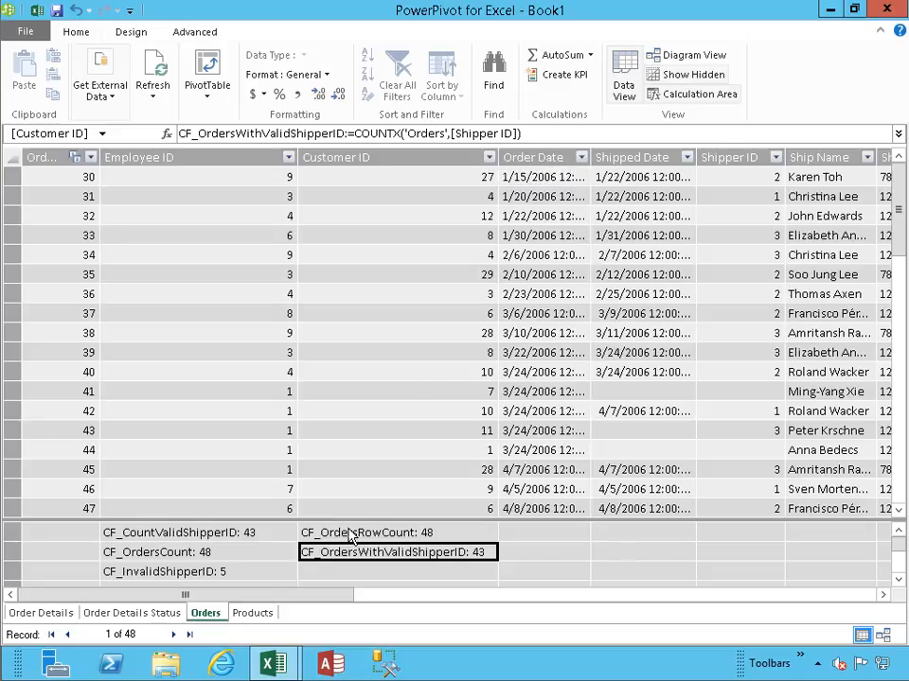
Compare the CF_CountValidShipperID formula with the CF_OrdersWithValidShipperID formula and inspect the table argument of COUNTX.
left_click(235, 536)
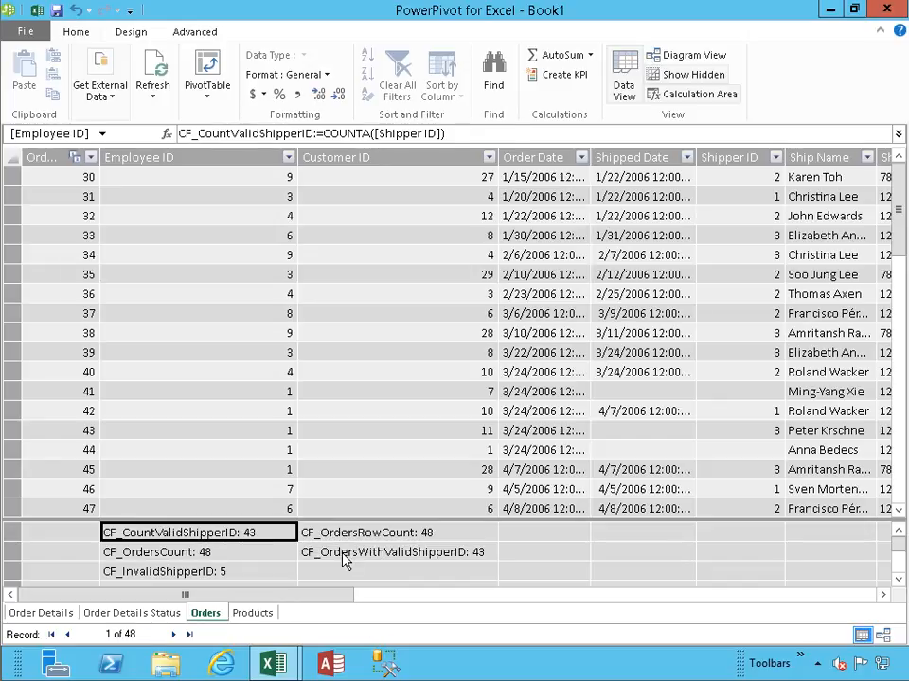
left_click(344, 556)
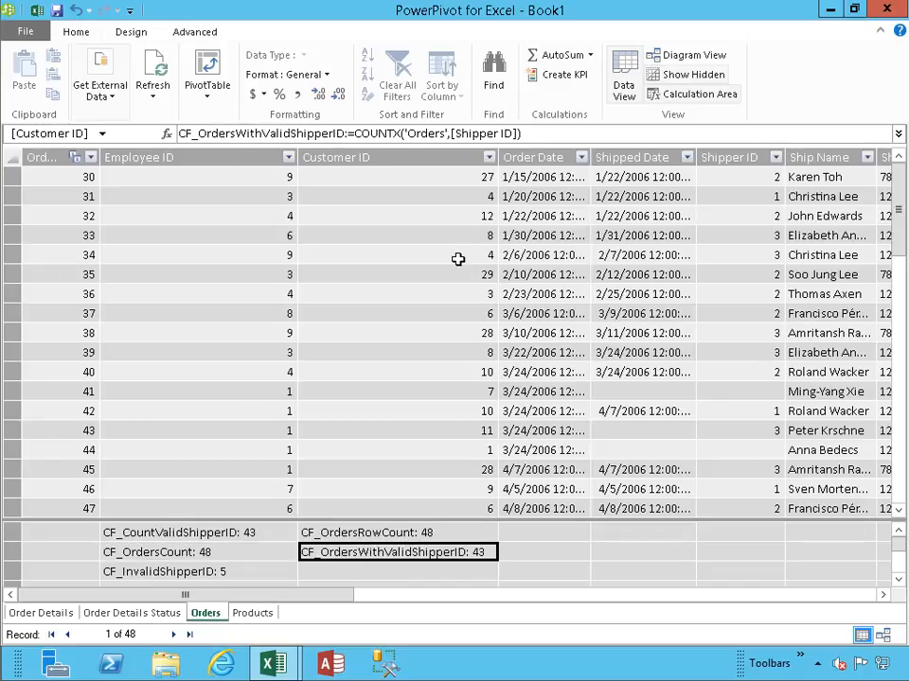
left_click(405, 134)
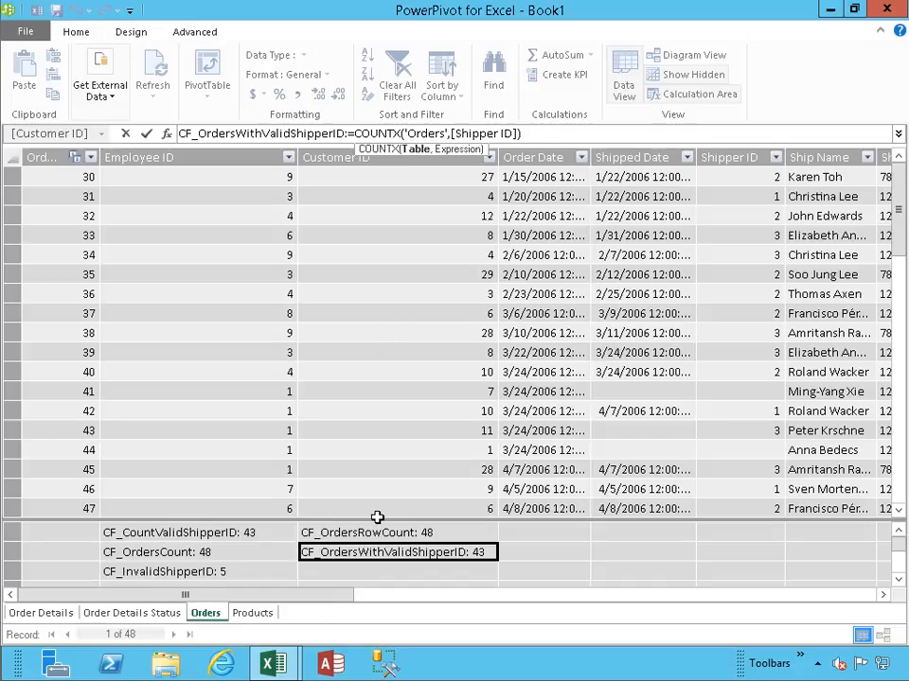
left_click(360, 579)
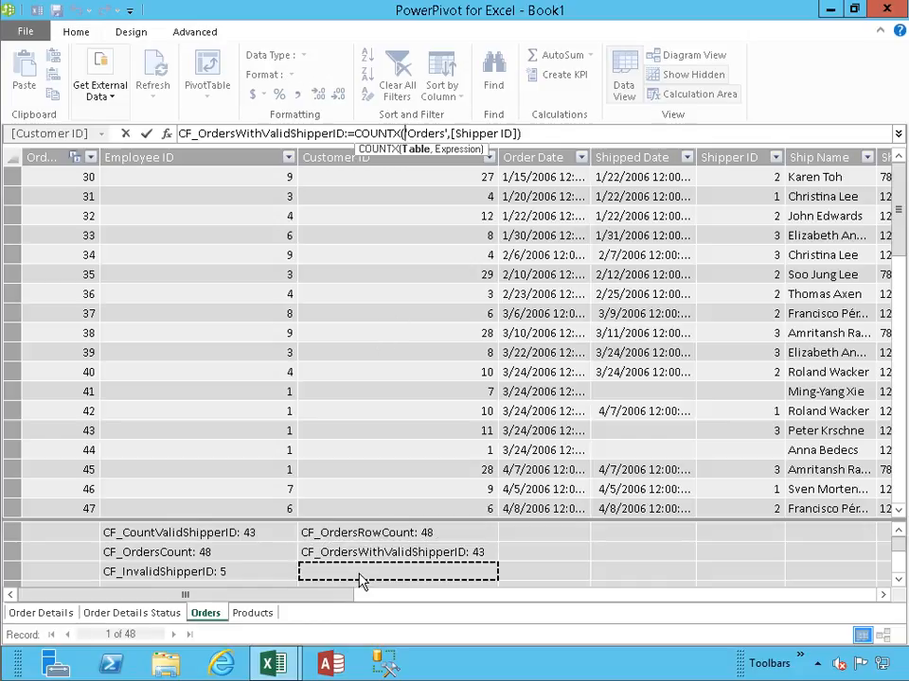
key("Return")
Add the measure CF_DistinctCountOfOrders:=DISTINCTCOUNT([Order ID]) in the cell beneath CF_OrdersWithValidShipperID.
left_click(352, 579)
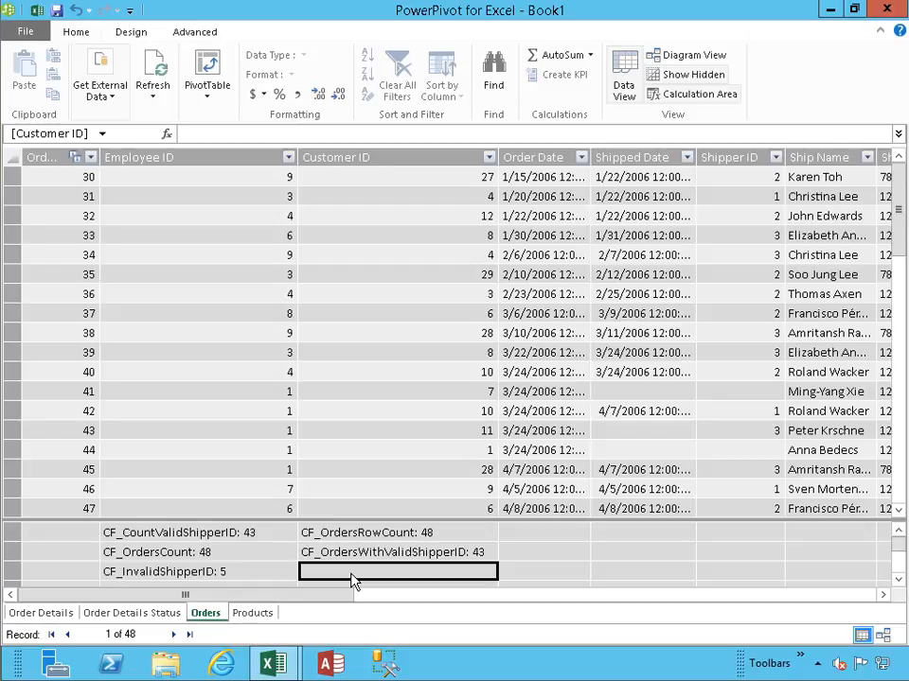
type("CF_DistinctCountOfOrders:=")
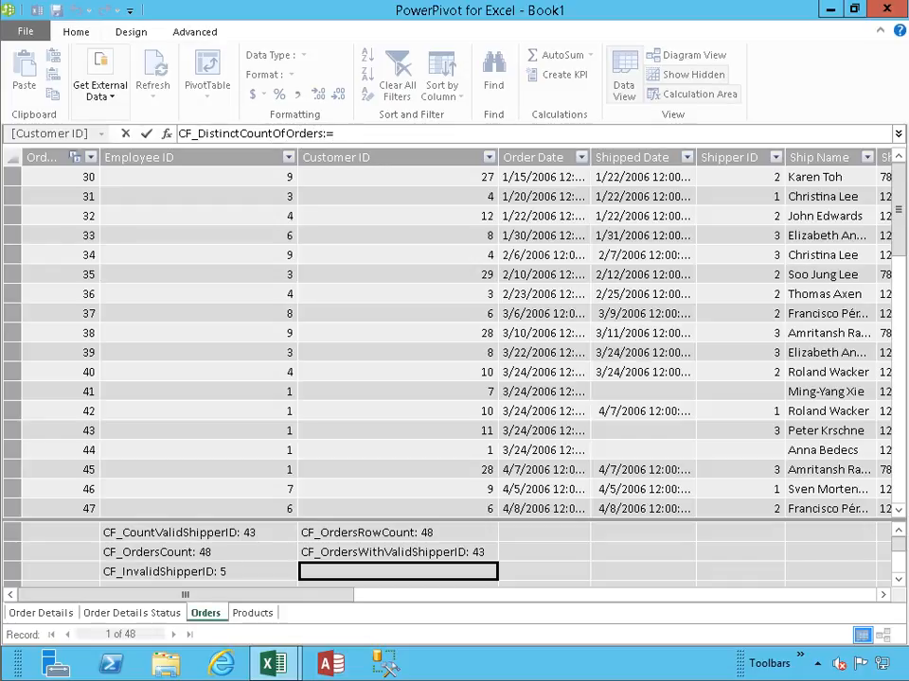
type("Dist")
key("Down")
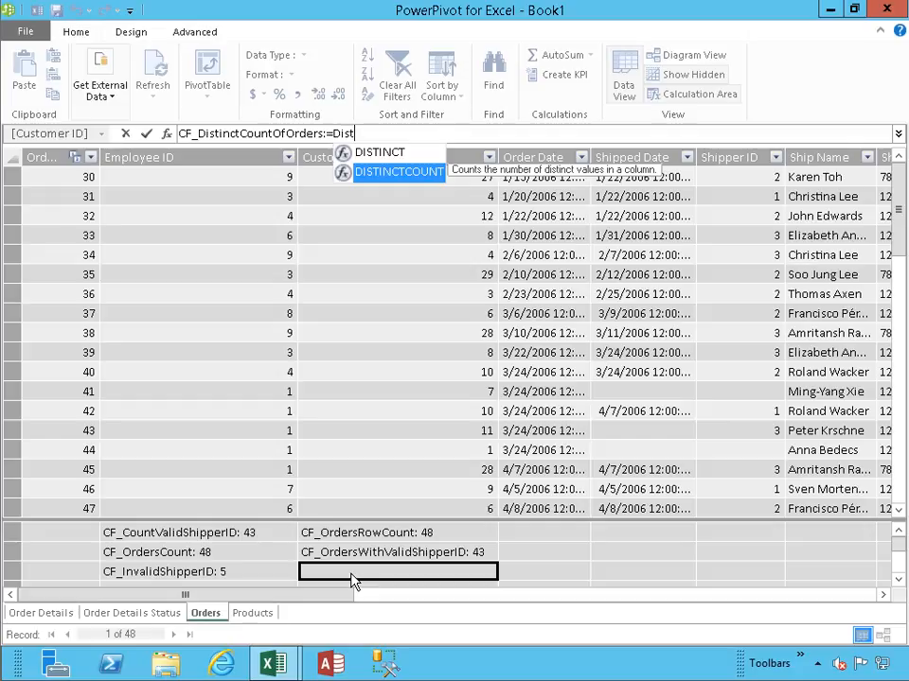
key("Tab")
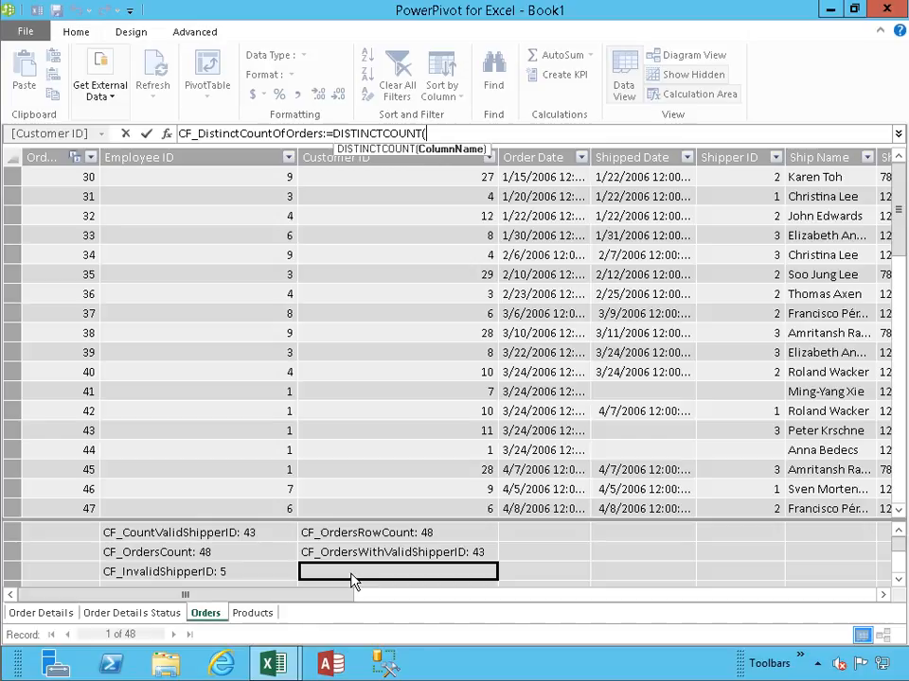
type("[order")
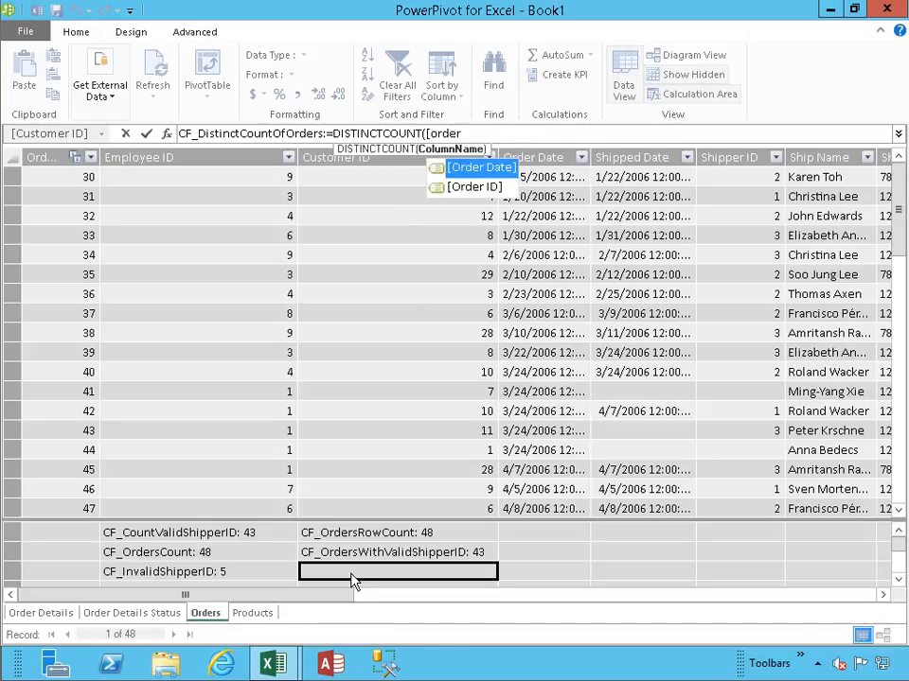
key("Down")
key("Tab")
type("))")
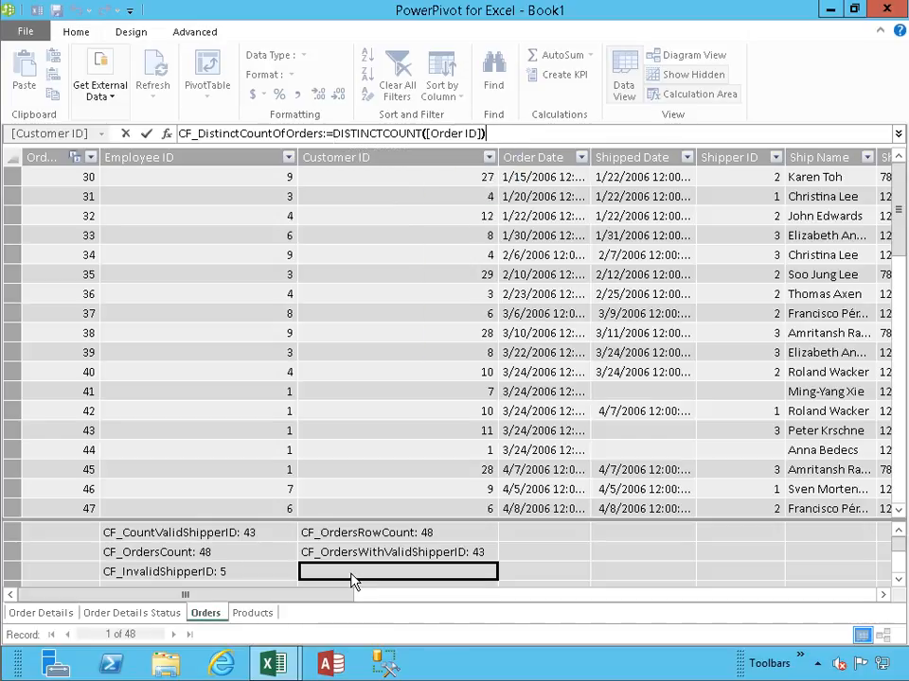
key("Return")
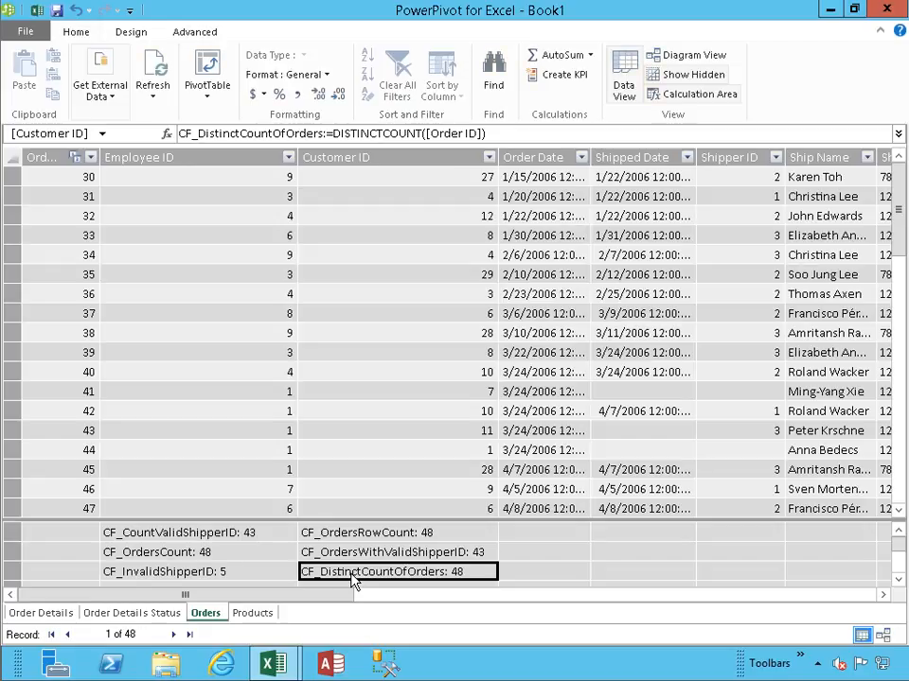
Examine the Shipper ID column through the Orders table rows for blank entries.
key("Right")
key("Right")
key("Up")
key("Up")
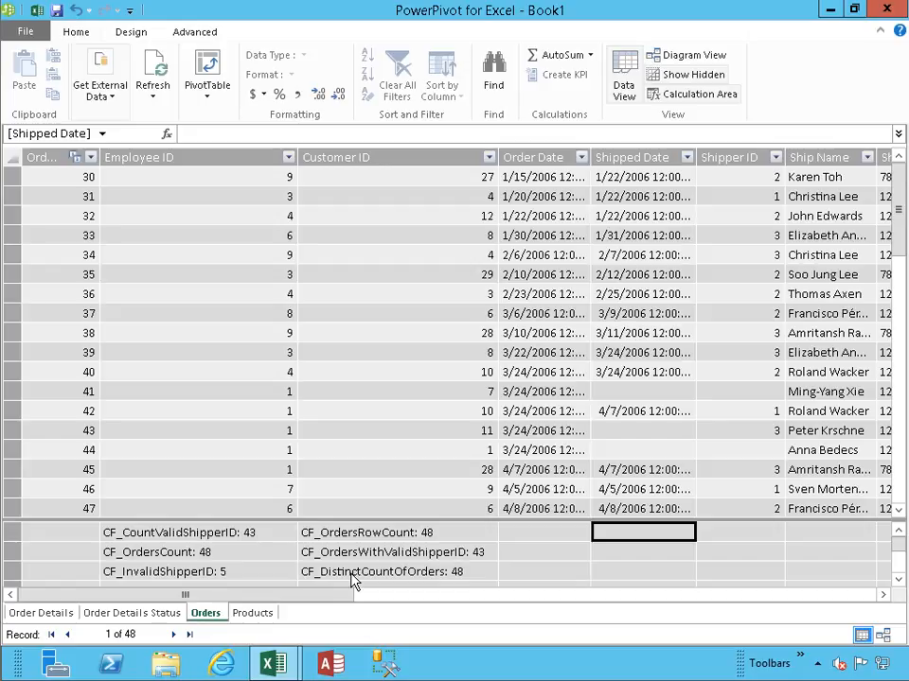
left_click(726, 455)
scroll(726, 454, "down", 2)
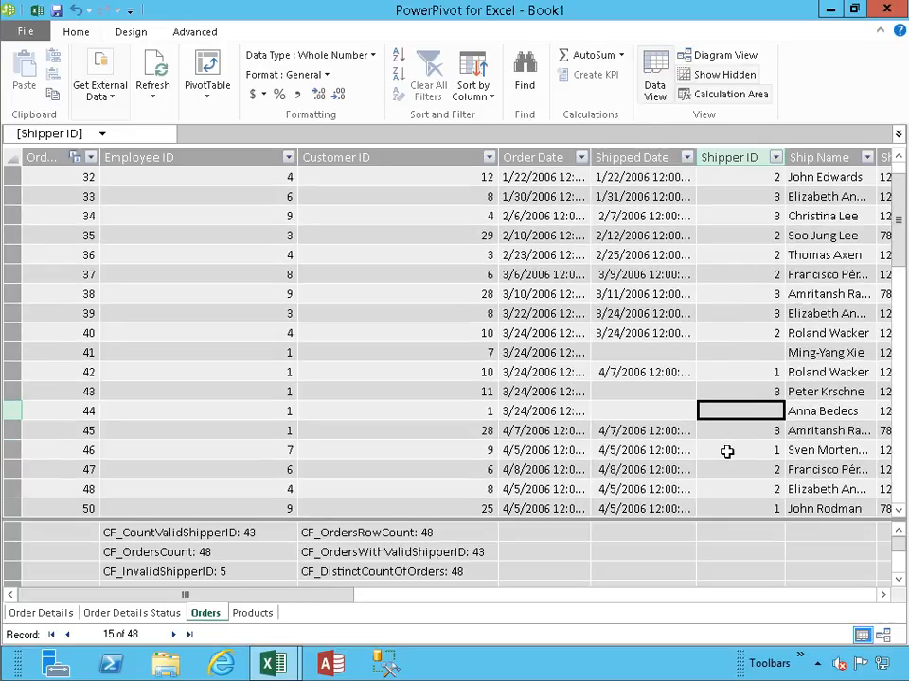
scroll(726, 453, "up", 2)
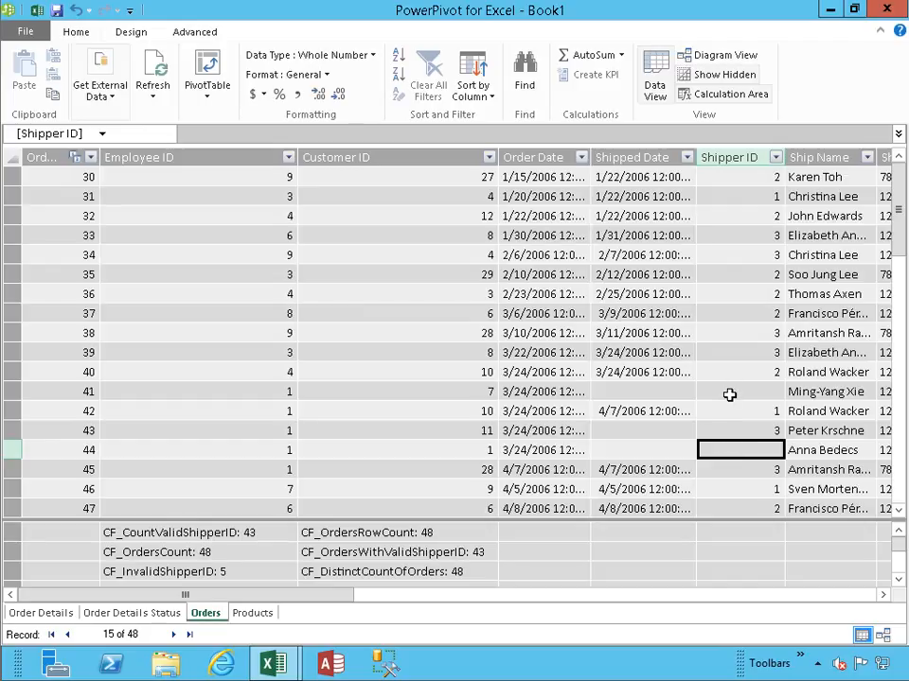
key("Up")
key("Up")
key("Up")
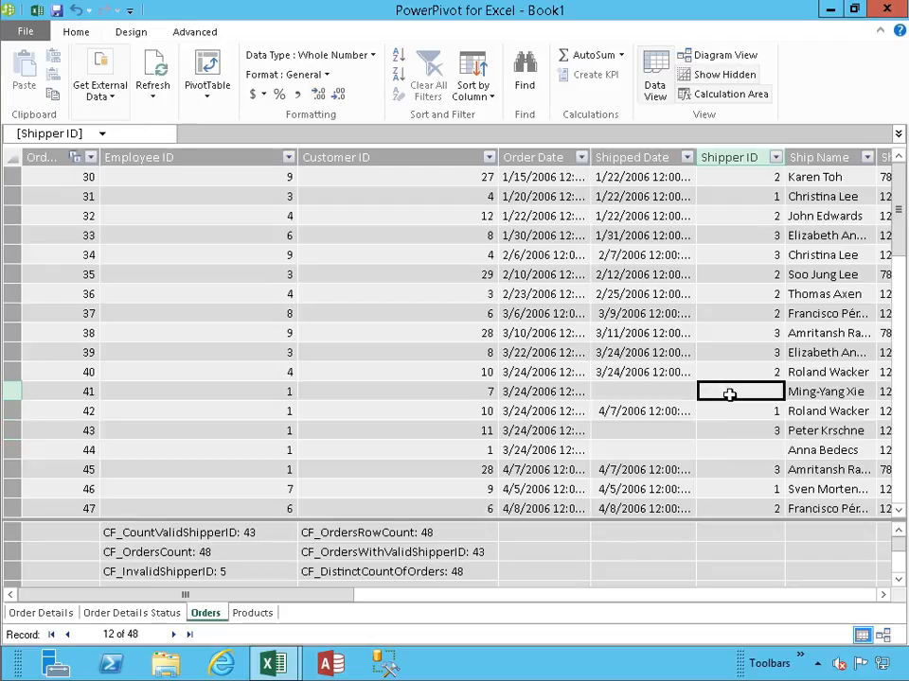
key("Down")
key("Down")
key("Down")
key("Down")
key("Down")
key("Down")
key("Down")
key("Down")
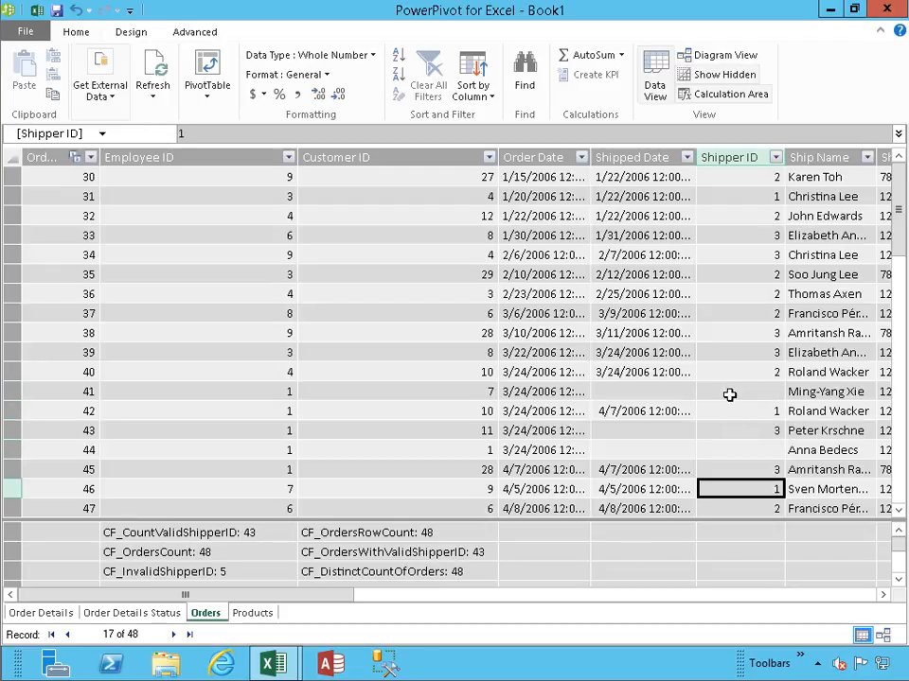
key("Down")
key("Down")
key("Down")
key("Down")
key("Down")
key("Down")
key("Down")
key("Down")
key("Down")
key("Down")
key("Down")
key("Down")
key("Down")
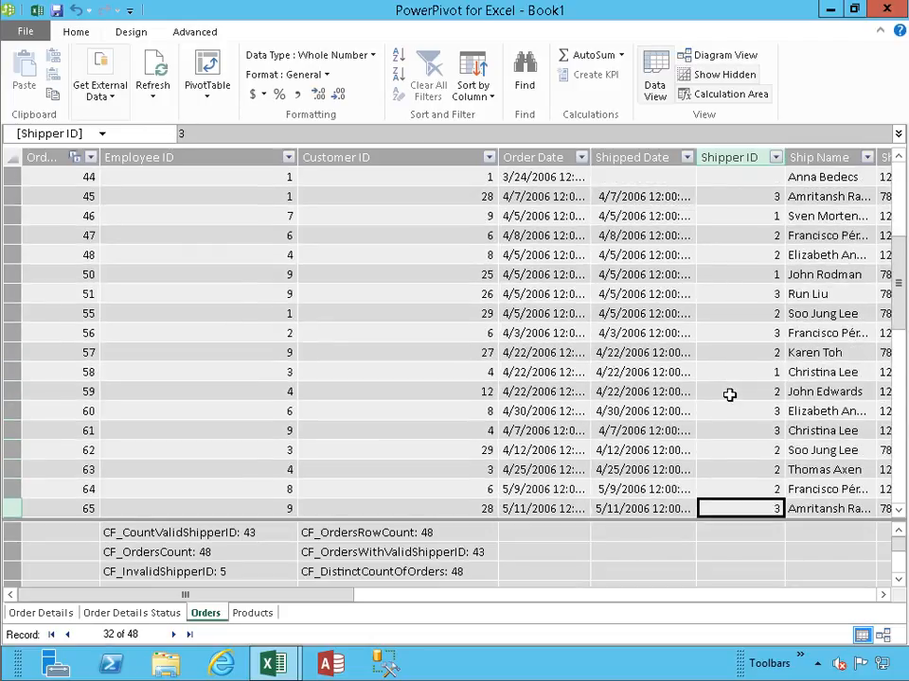
key("Down")
key("Down")
key("Down")
key("Down")
key("Down")
key("Down")
key("Down")
key("Down")
key("Down")
key("Down")
key("Down")
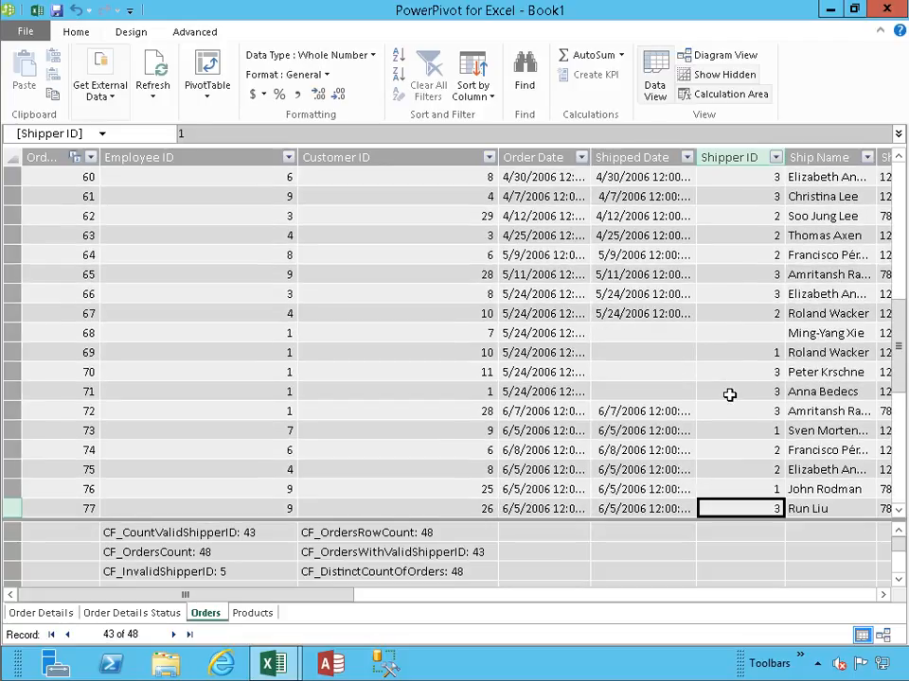
key("Down")
key("Down")
key("Down")
key("Down")
key("Up")
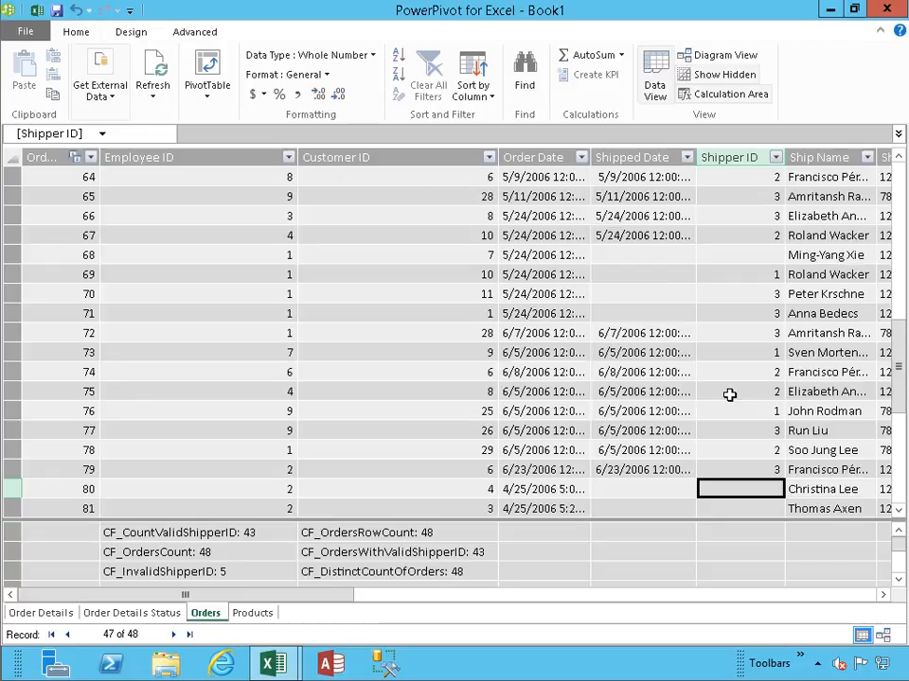
Add the measure CF_MaxOrderDate:=MAX([Order Date]) in the first calculation cell under Shipped Date.
left_click(634, 536)
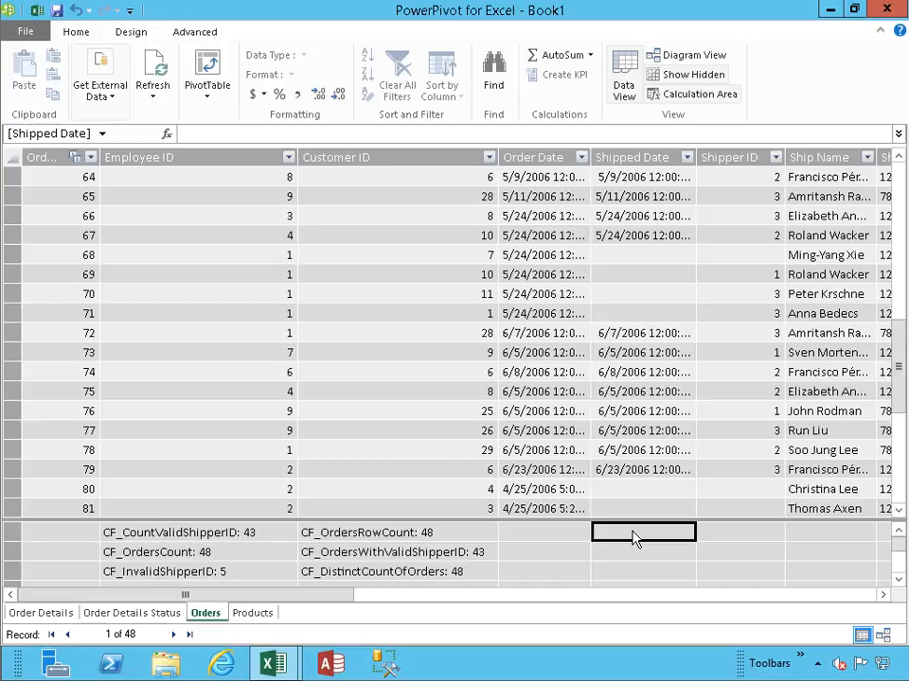
type("CF")
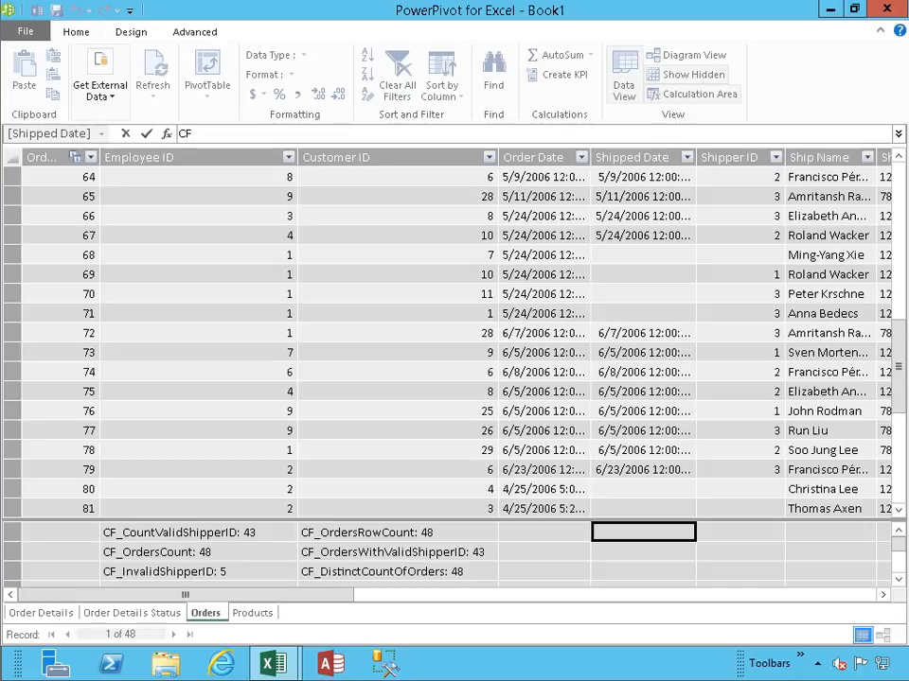
type("_MaxOrder")
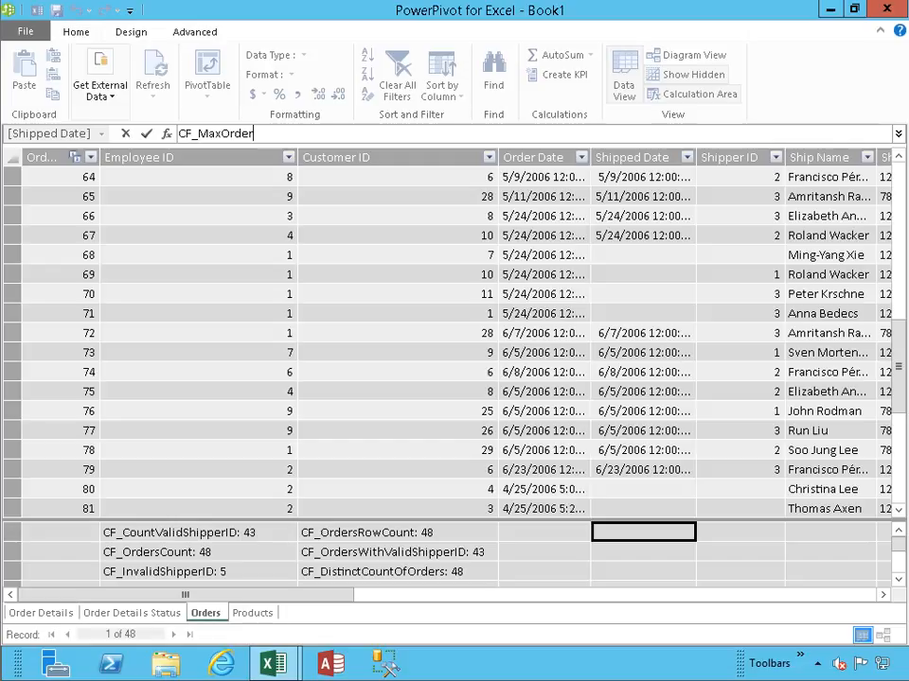
type("Date:=M")
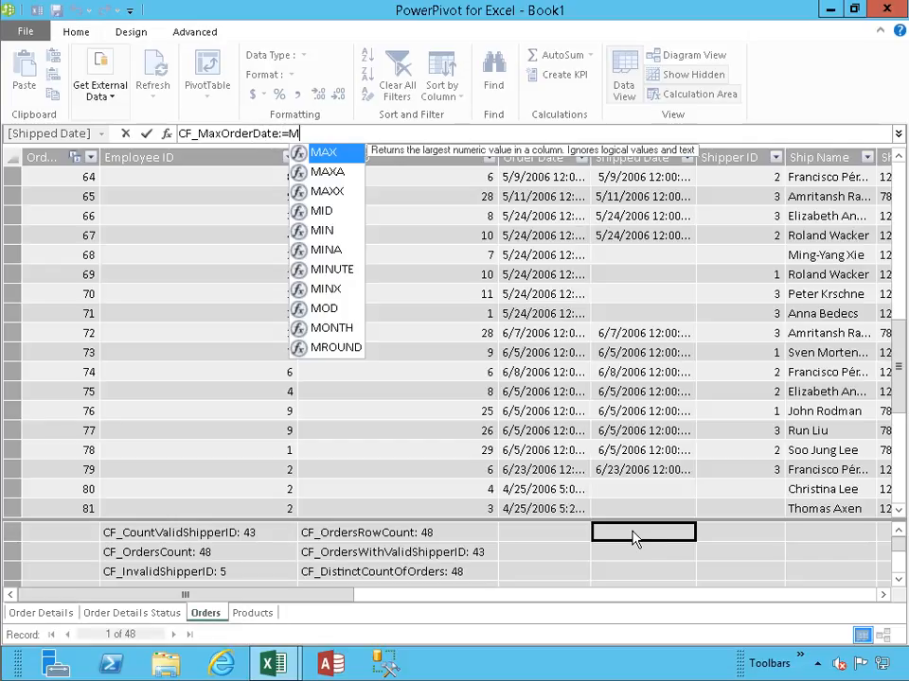
key("Tab")
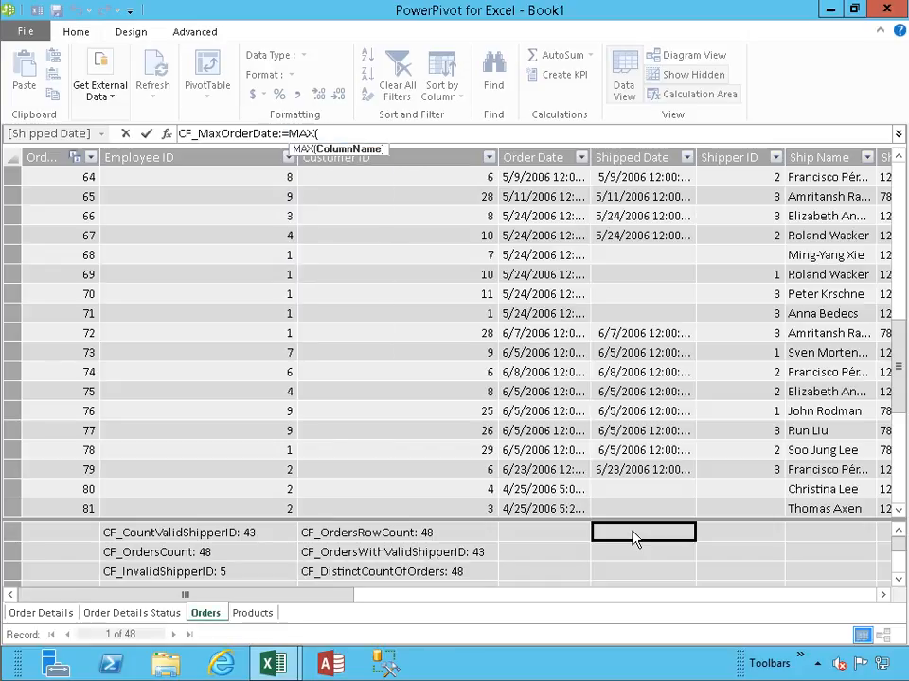
type("[O")
key("Tab")
type(")")
key("Return")
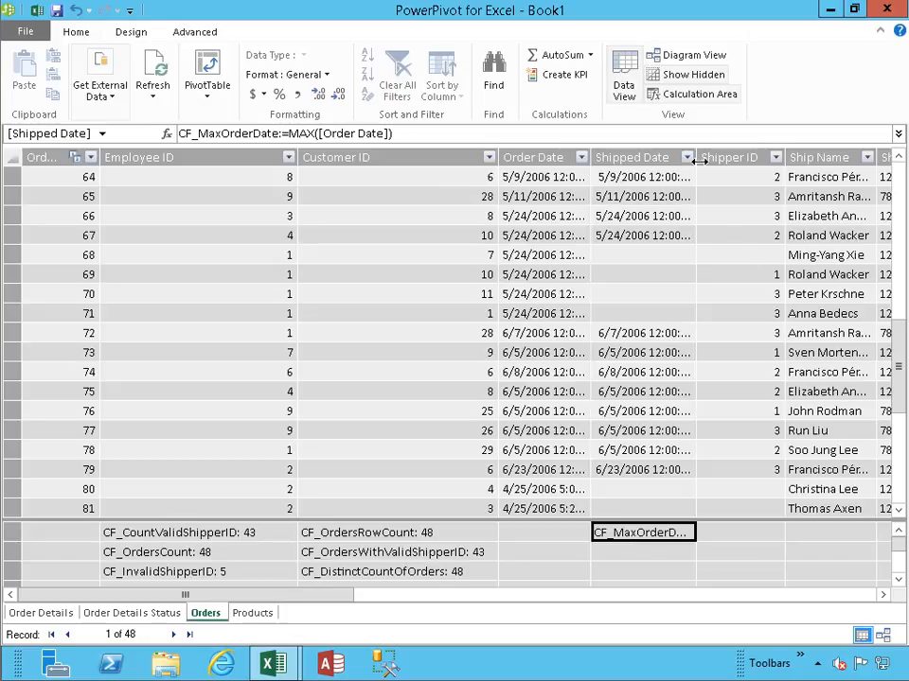
Widen the Shipped Date column and add the measure CF_MinOrderDate:=MIN([Order Date]) in the cell beneath CF_MaxOrderDate.
left_click_drag(702, 158, 814, 157)
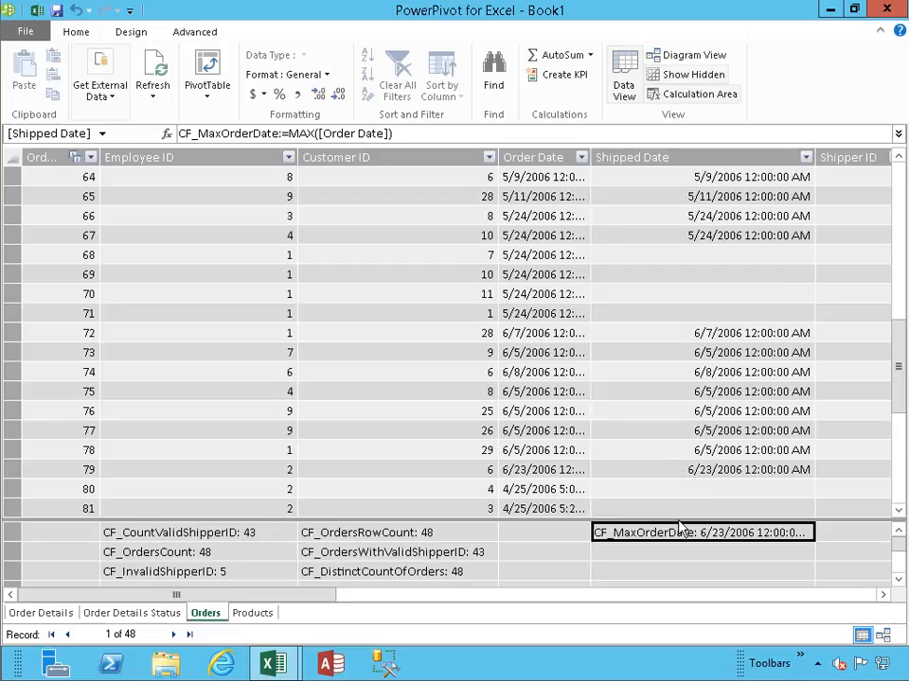
left_click(644, 559)
type("C")
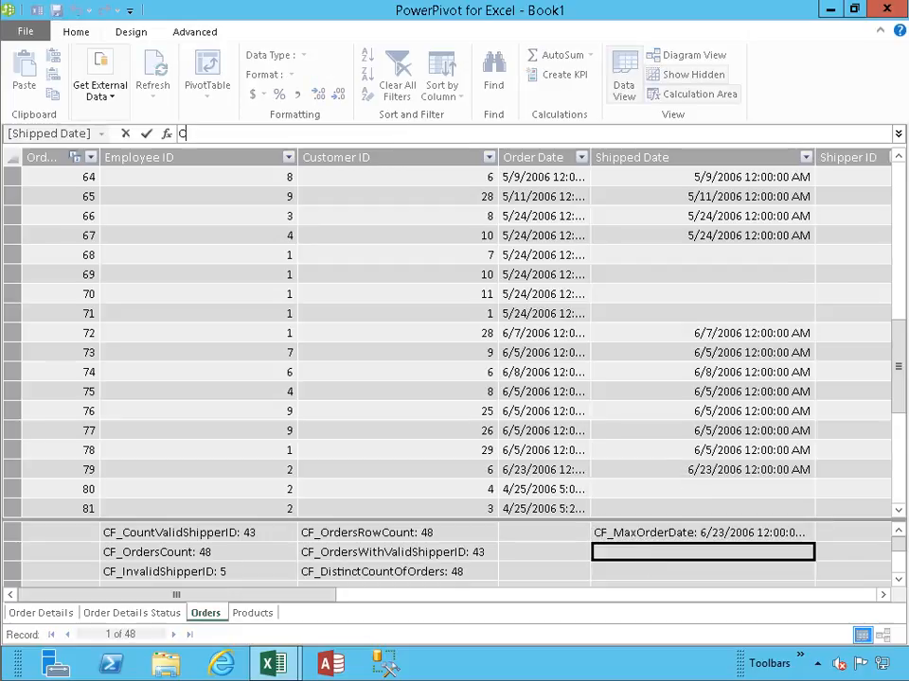
type("F_MinOrderDate")
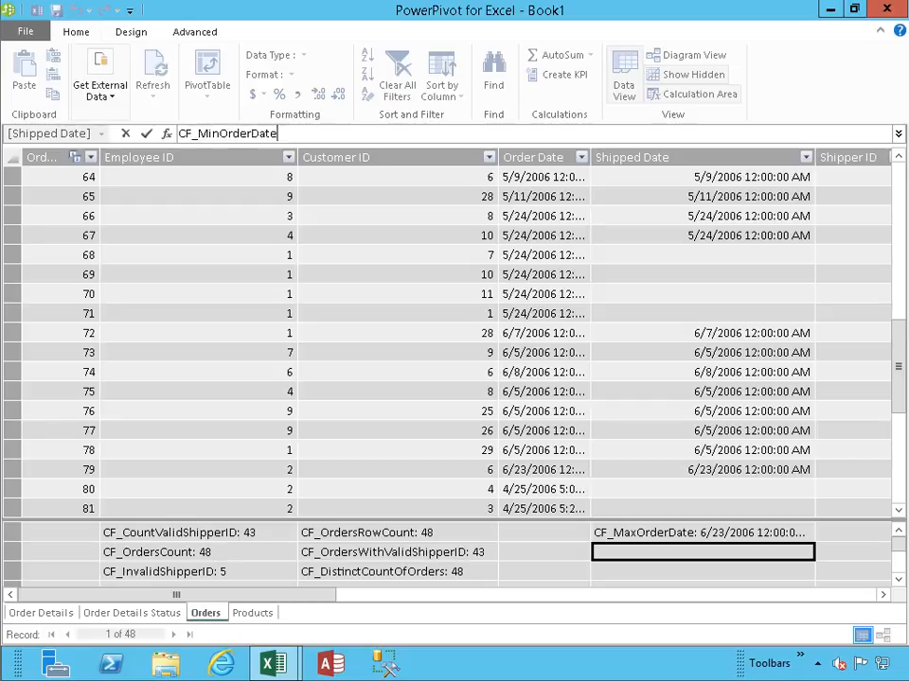
type(":=MIN(")
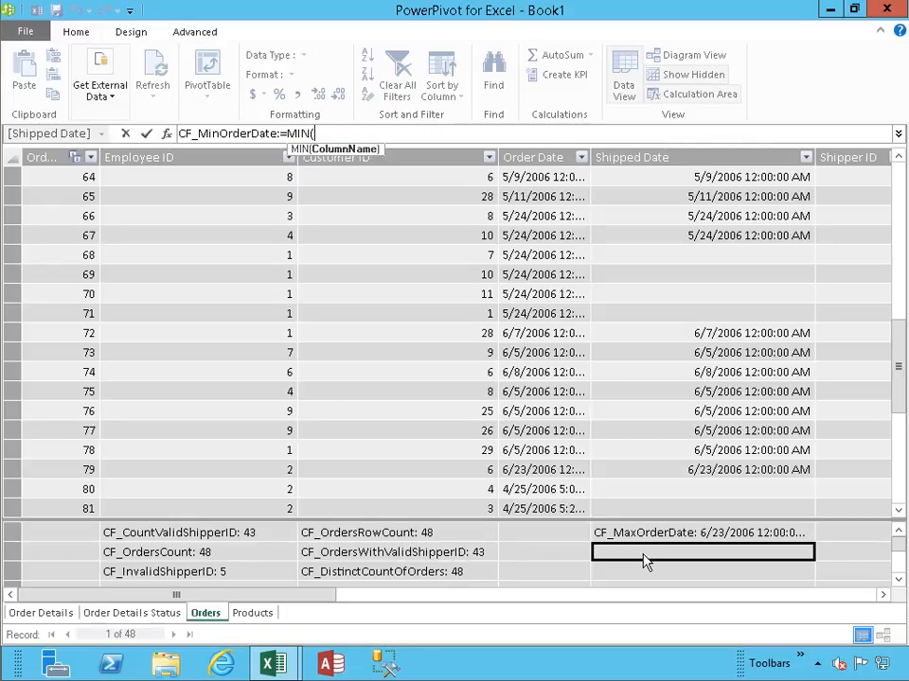
type("[o")
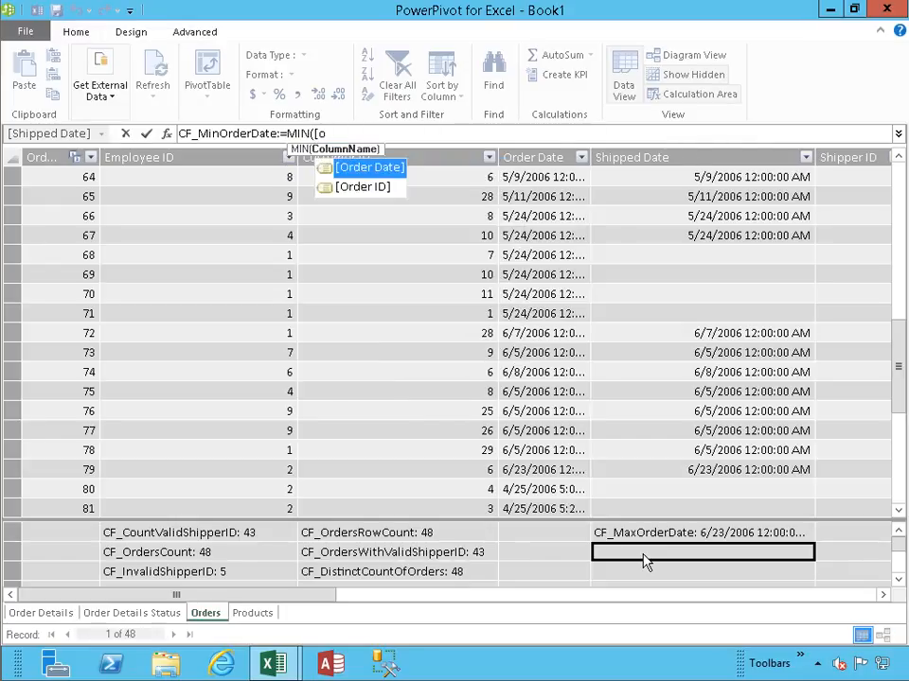
key("Tab")
type(")")
key("Return")
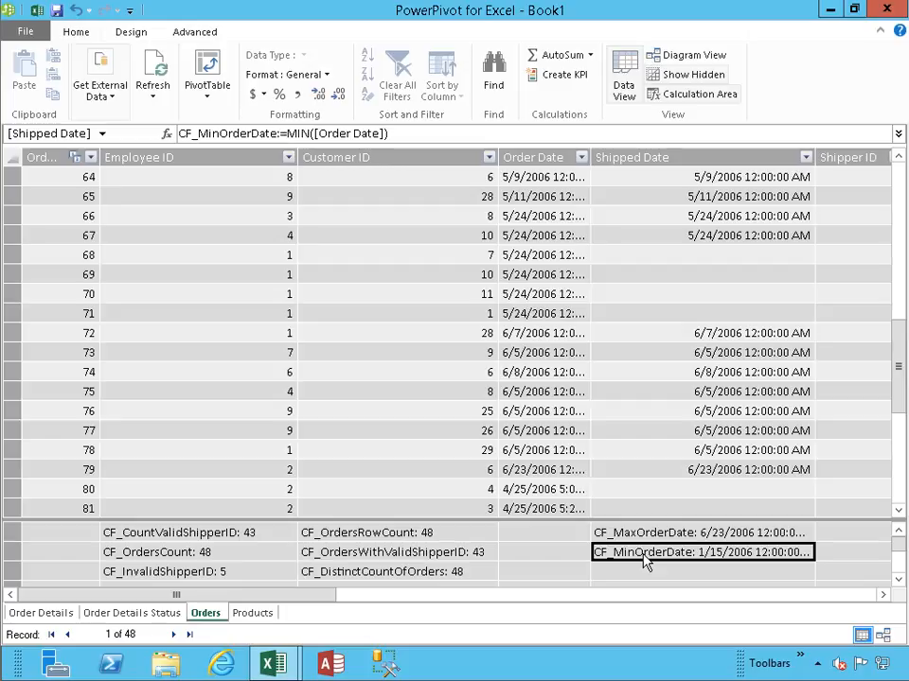
Add the measure CF_SumOfOrderDetailsQuantity:=ROW("Sales",SUM('Order Details'[Quantity])) in the cell beneath CF_MinOrderDate.
left_click(644, 566)
type("CF_")
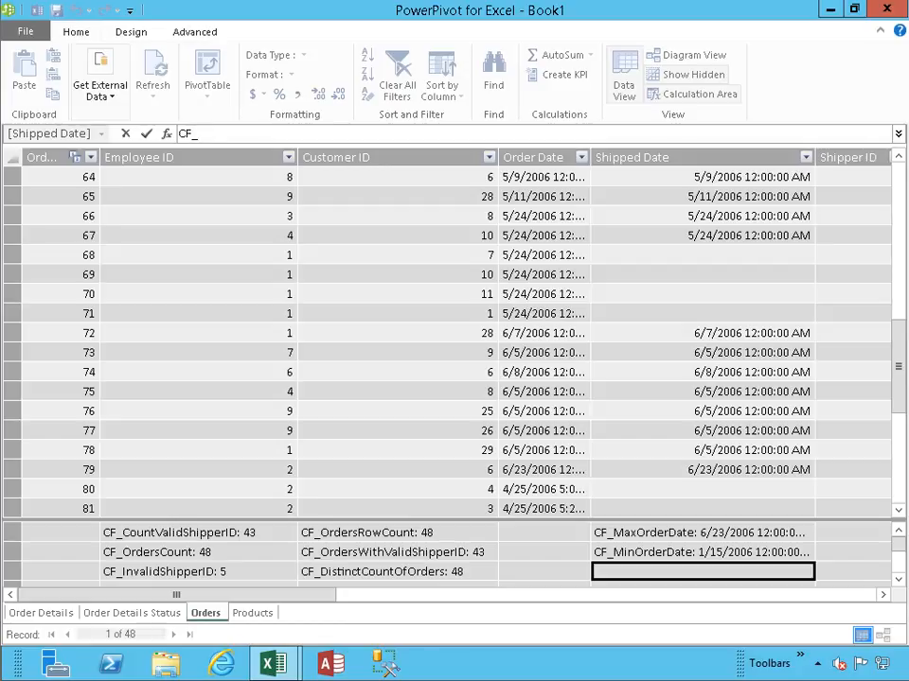
type("SumOfOrder")
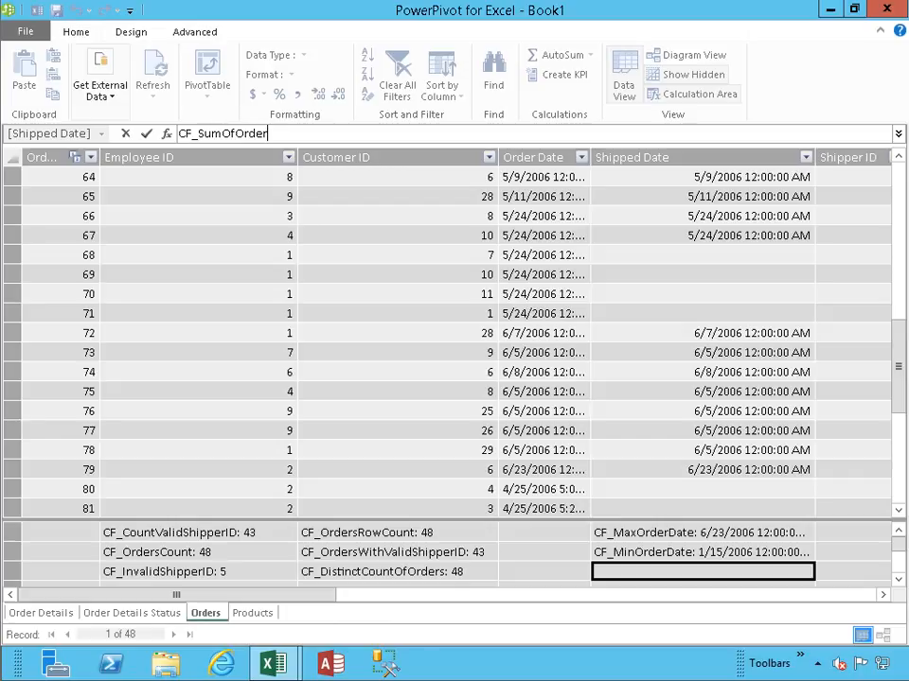
type("DetailsQuantity:=")
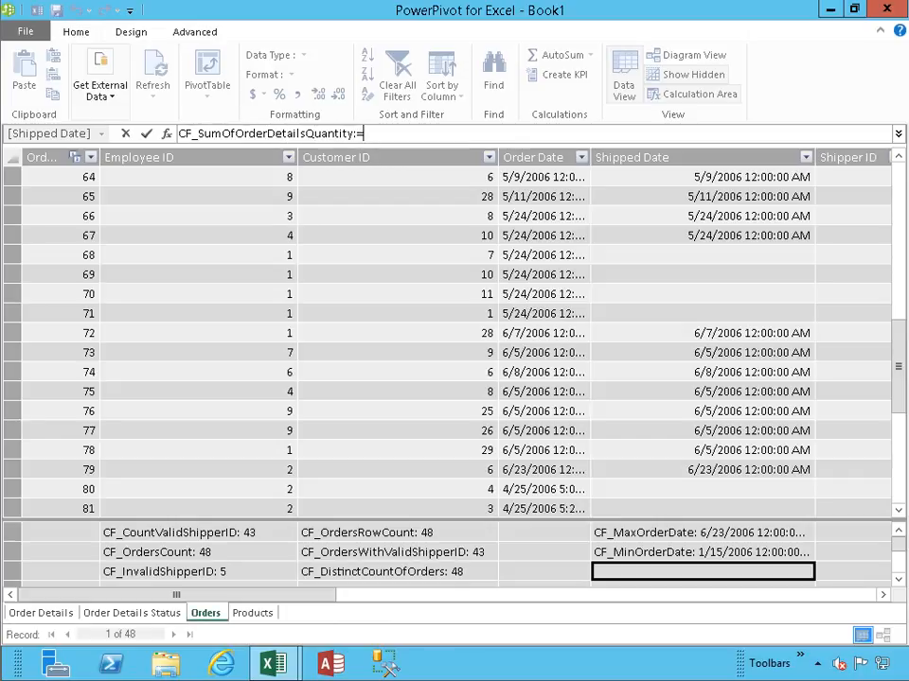
type("ROw")
key("Tab")
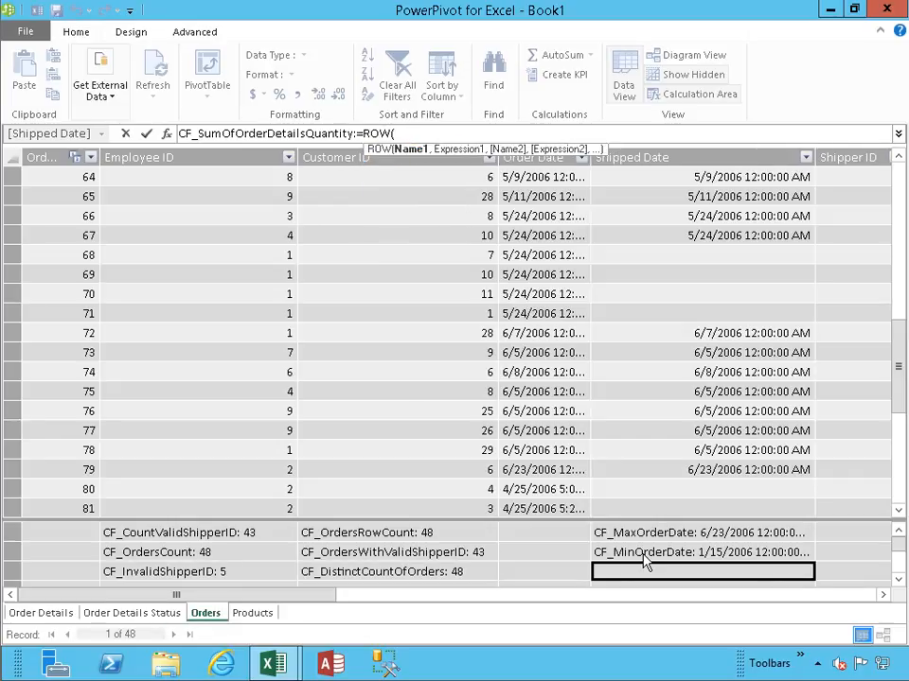
type("\"Sales\",")
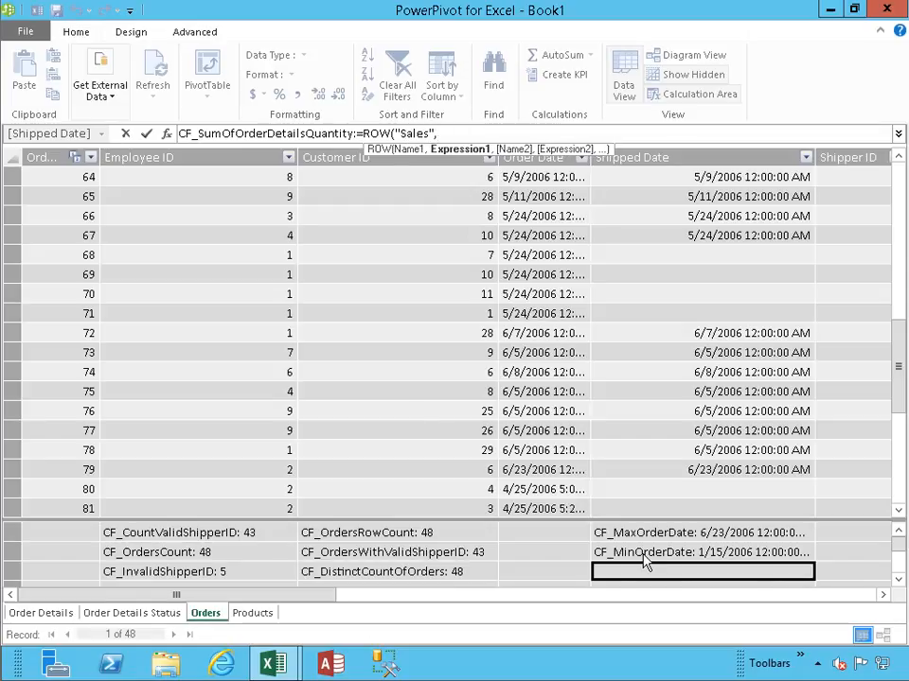
type("SU")
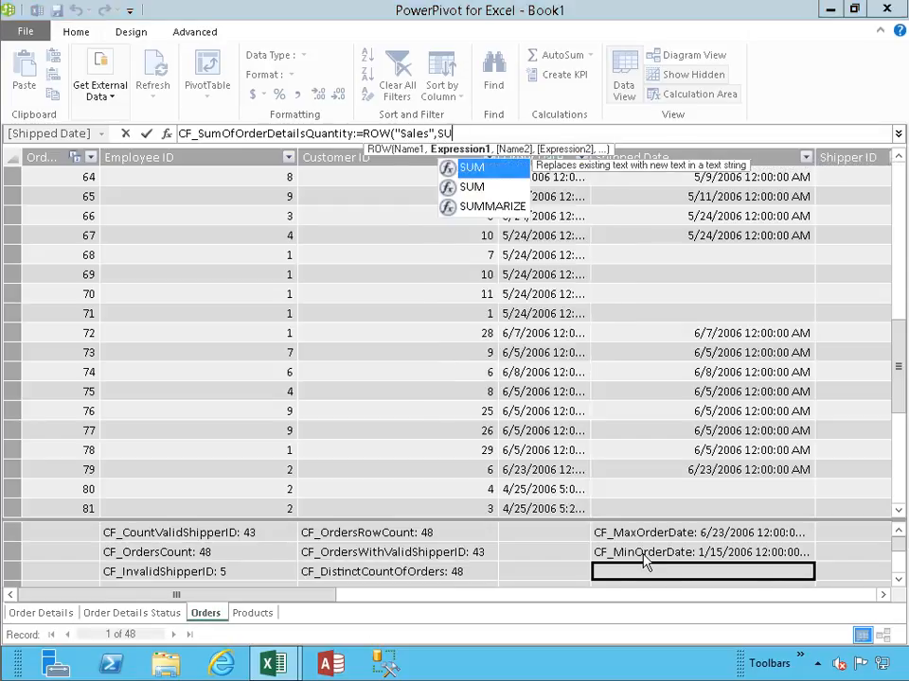
type("M ('O")
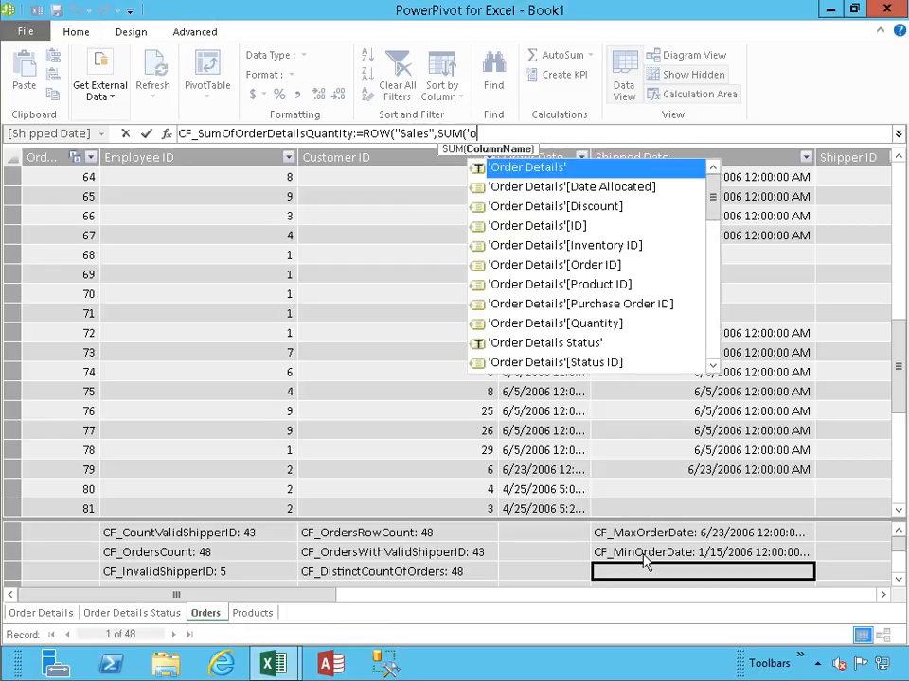
key("Tab")
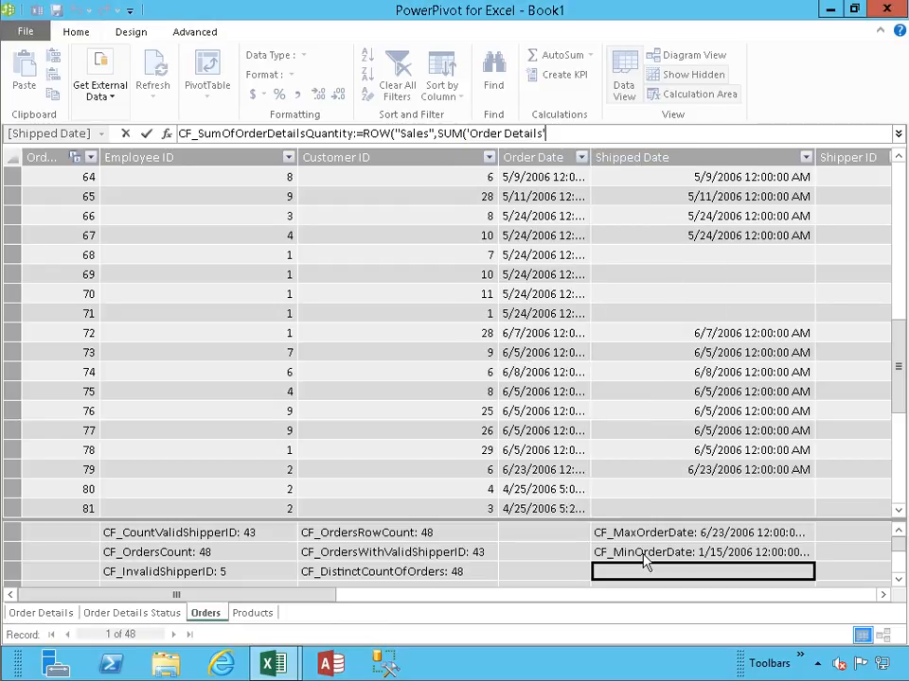
type("[")
key("Down")
key("Down")
key("Down")
key("Down")
key("Down")
key("Down")
key("Down")
key("Tab")
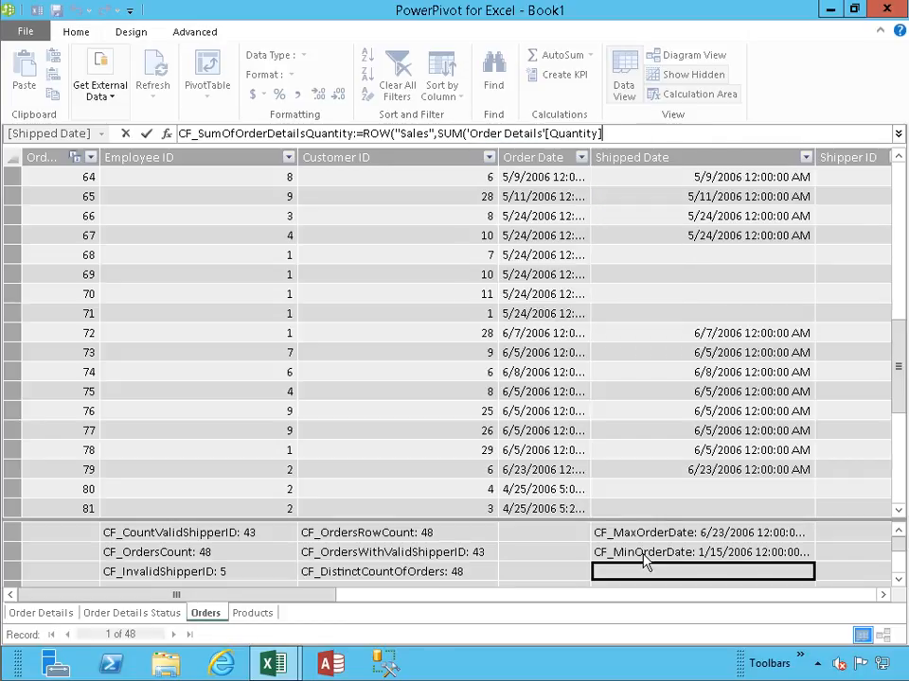
type("))")
key("Return")
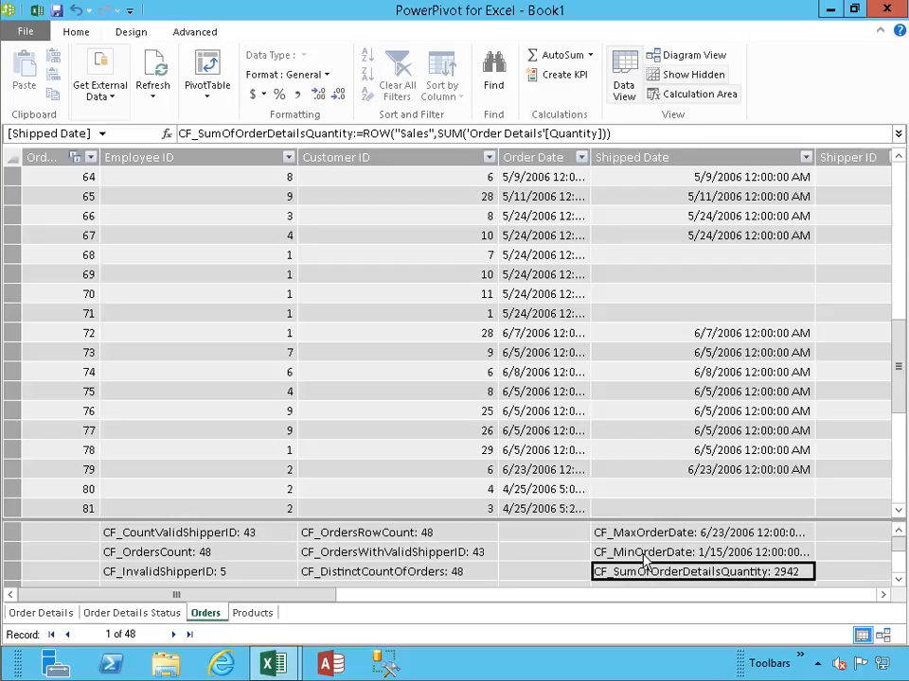
Inspect the "Sales" name argument of the ROW function in the CF_SumOfOrderDetailsQuantity formula, leaving the formula without edits.
left_click(426, 133)
double_click(408, 133)
left_click_drag(408, 133, 397, 134)
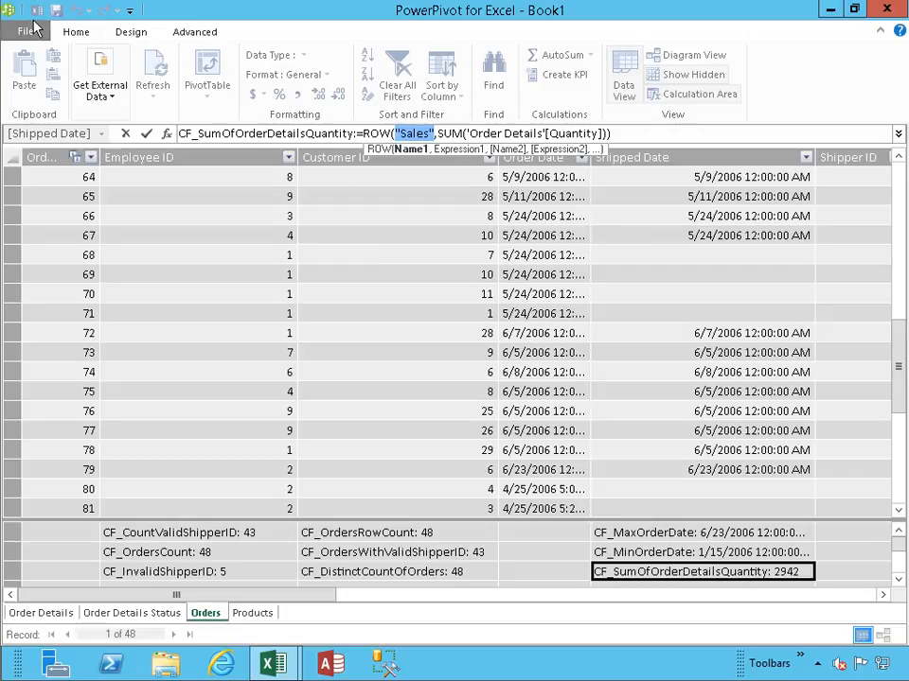
left_click(518, 216)
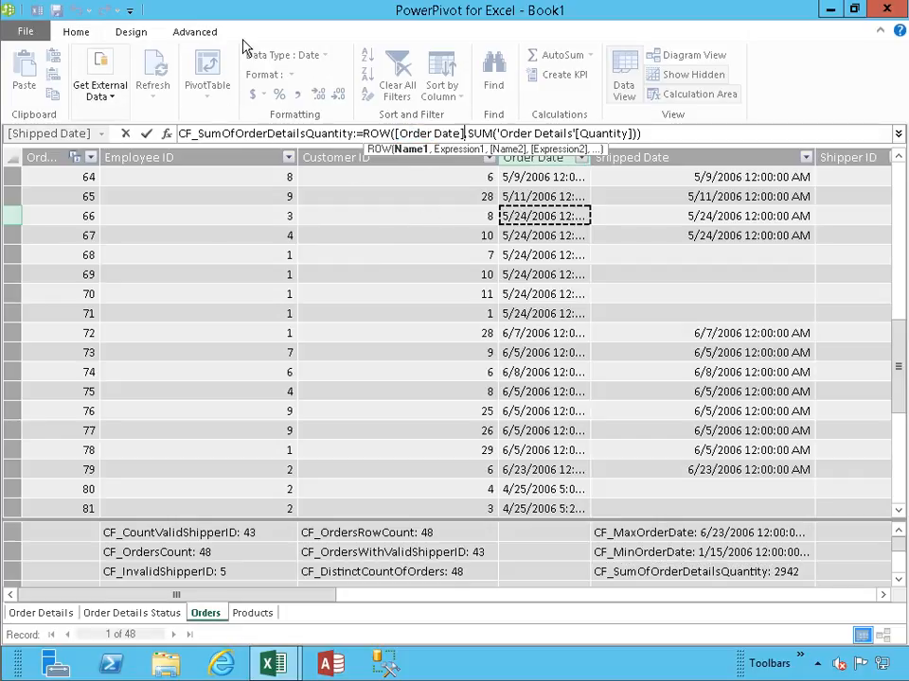
key("Escape")
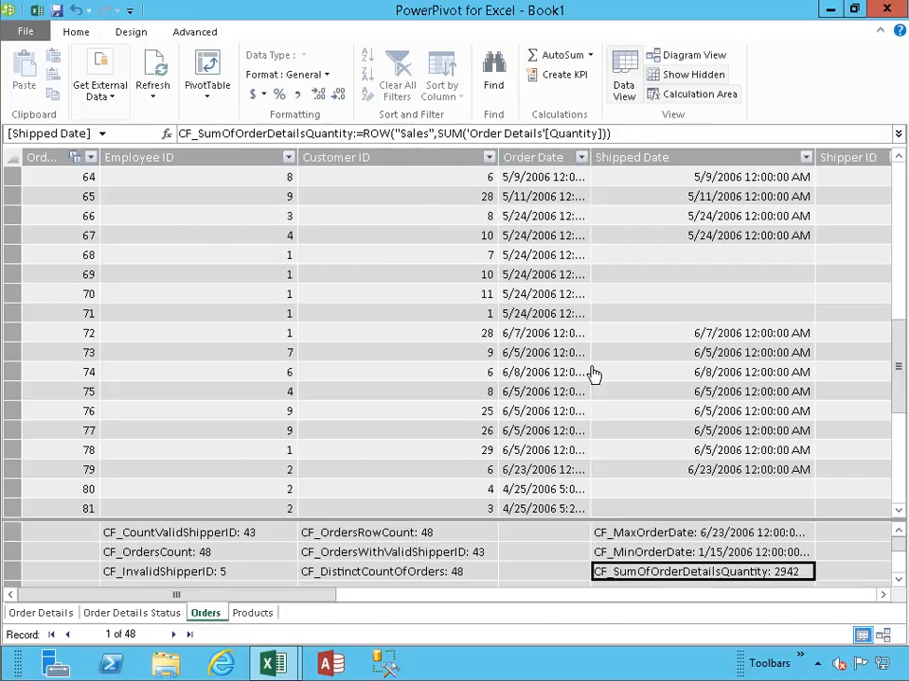
left_click(609, 217)
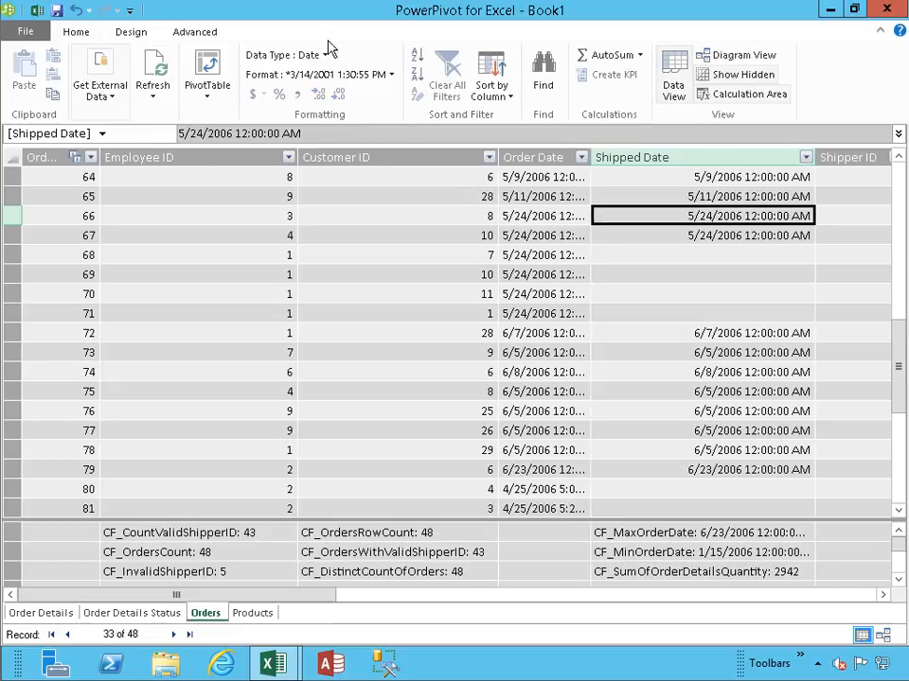
Switch to the Excel workbook and insert a PivotTable on a new worksheet using the Access Northwind workbook connection.
left_click(36, 12)
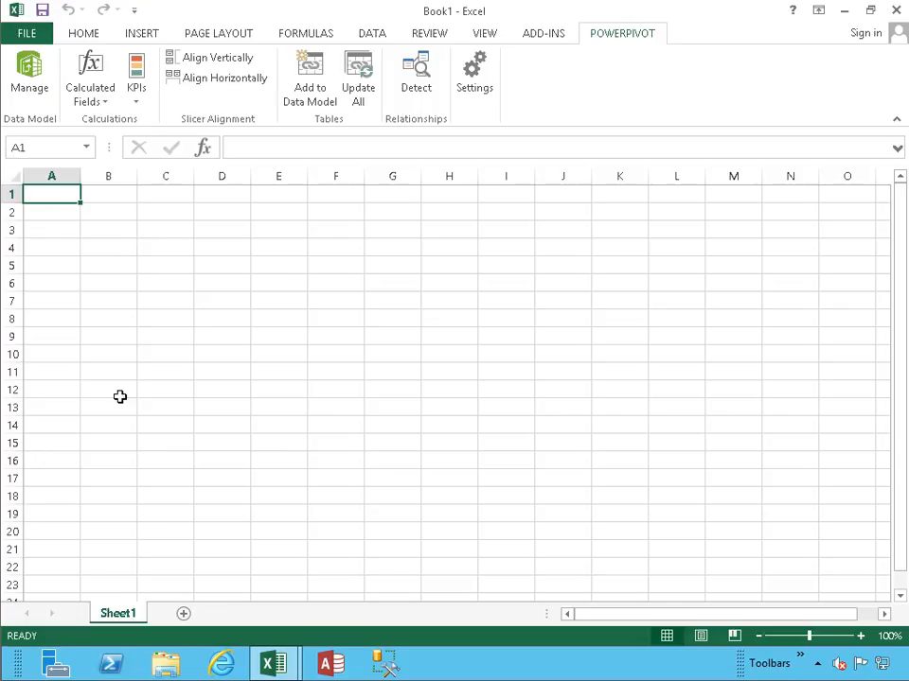
left_click(141, 36)
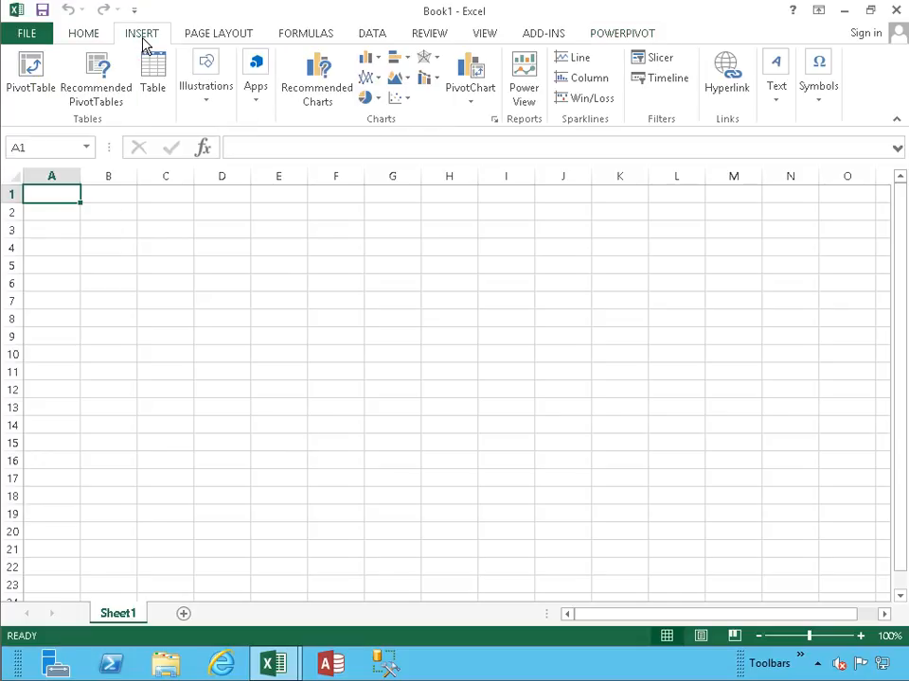
left_click(34, 90)
left_click(506, 264)
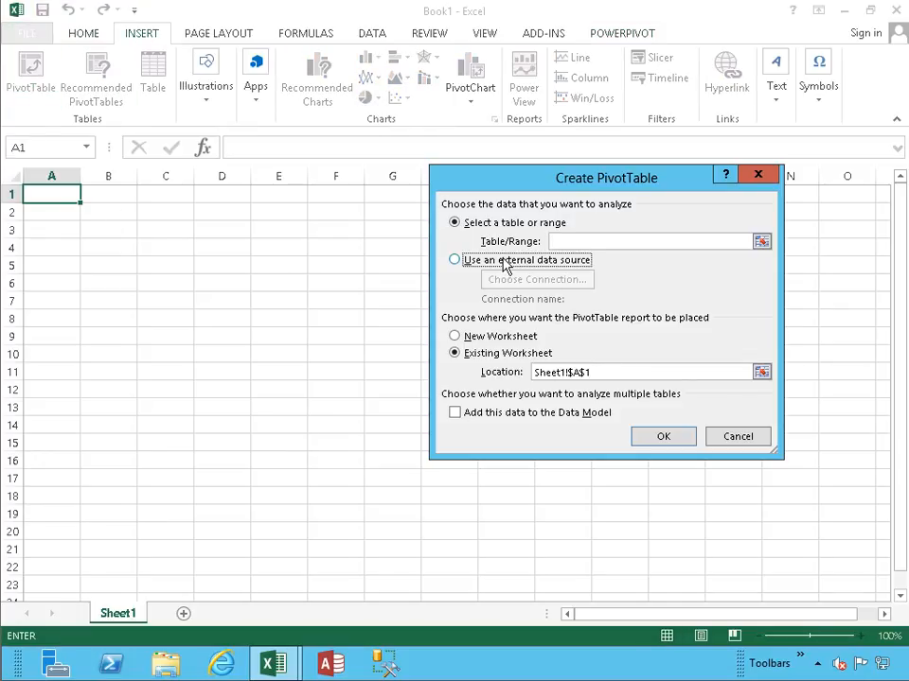
left_click(509, 282)
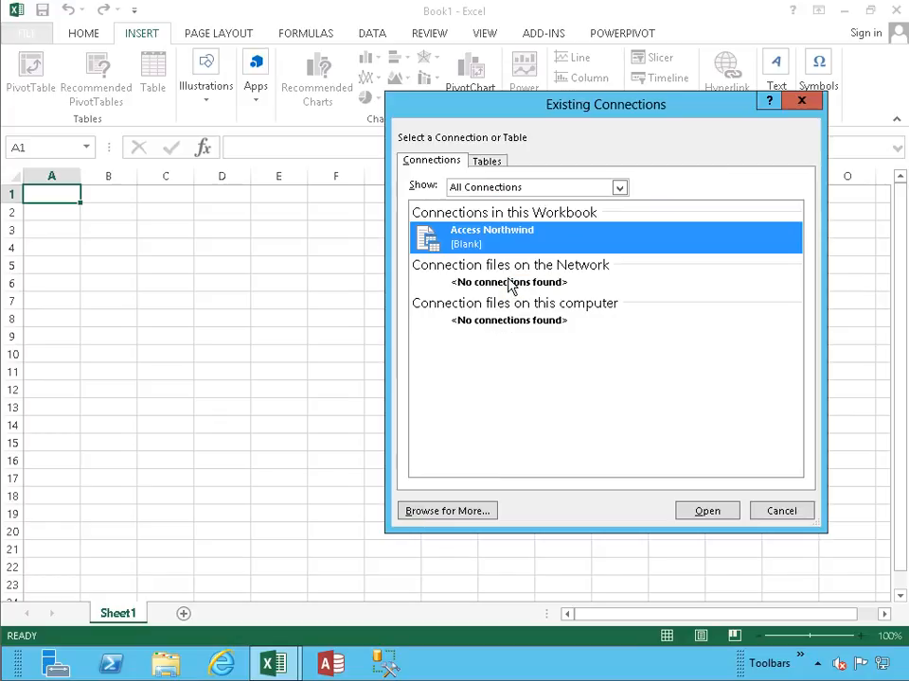
left_click(692, 511)
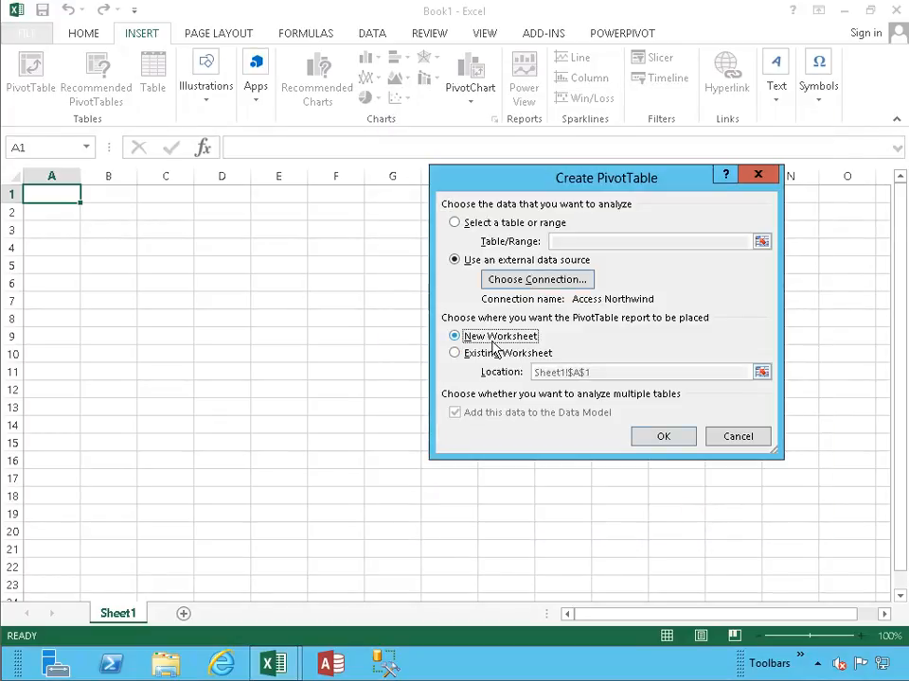
left_click(653, 439)
Rename the new PivotTable worksheet as Orders.
double_click(137, 615)
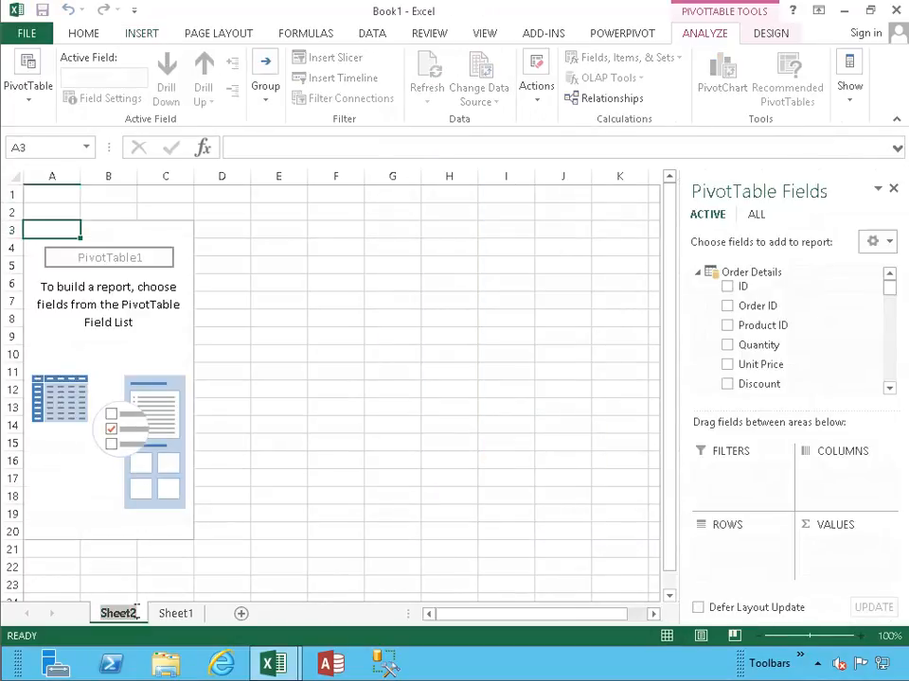
type("Orders")
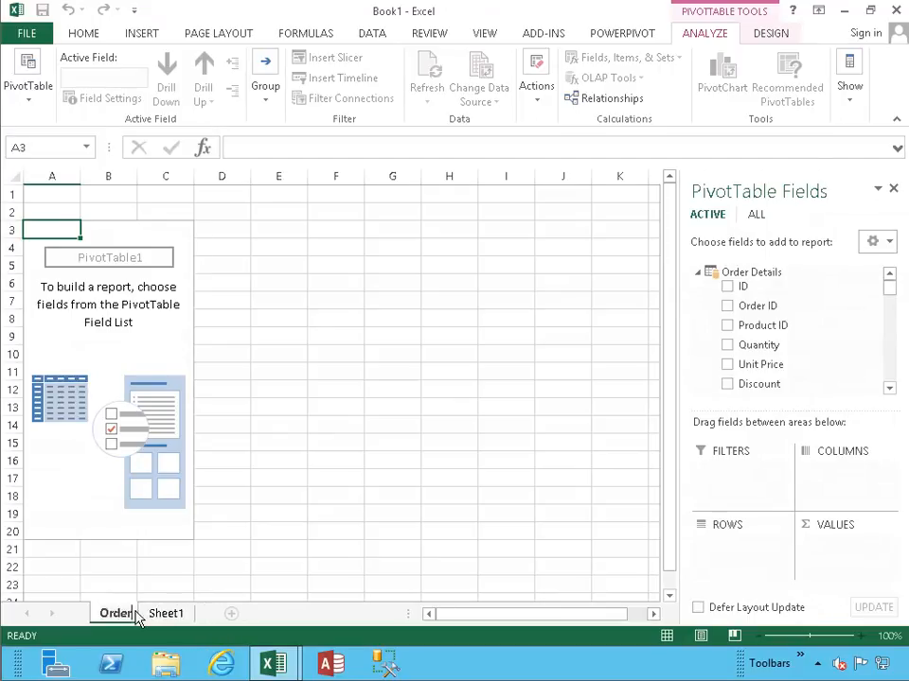
key("Return")
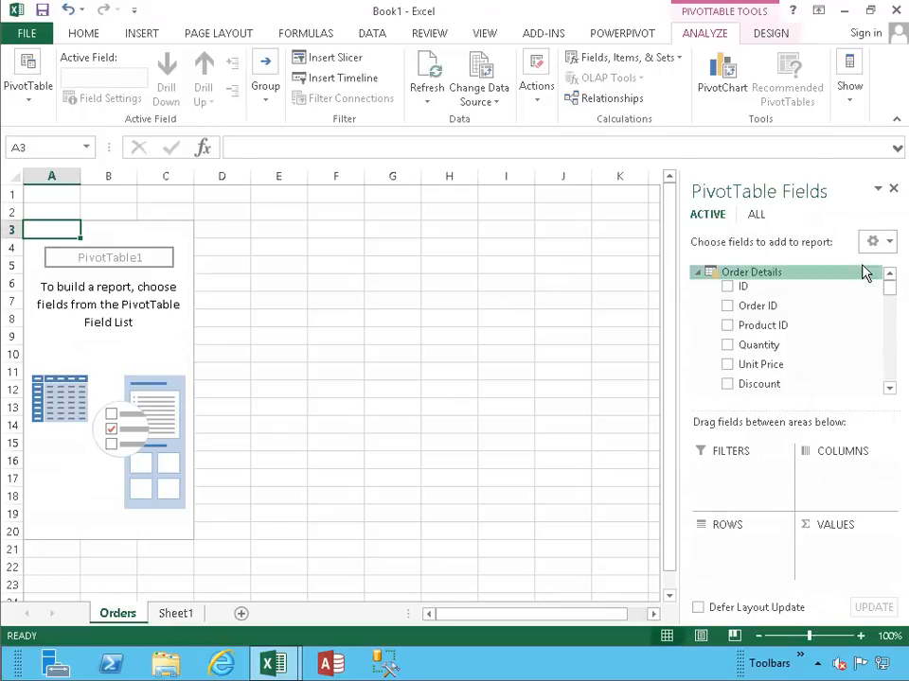
Collapse all tables in the PivotTable field list and expand only the Orders table.
left_click(879, 241)
left_click(740, 484)
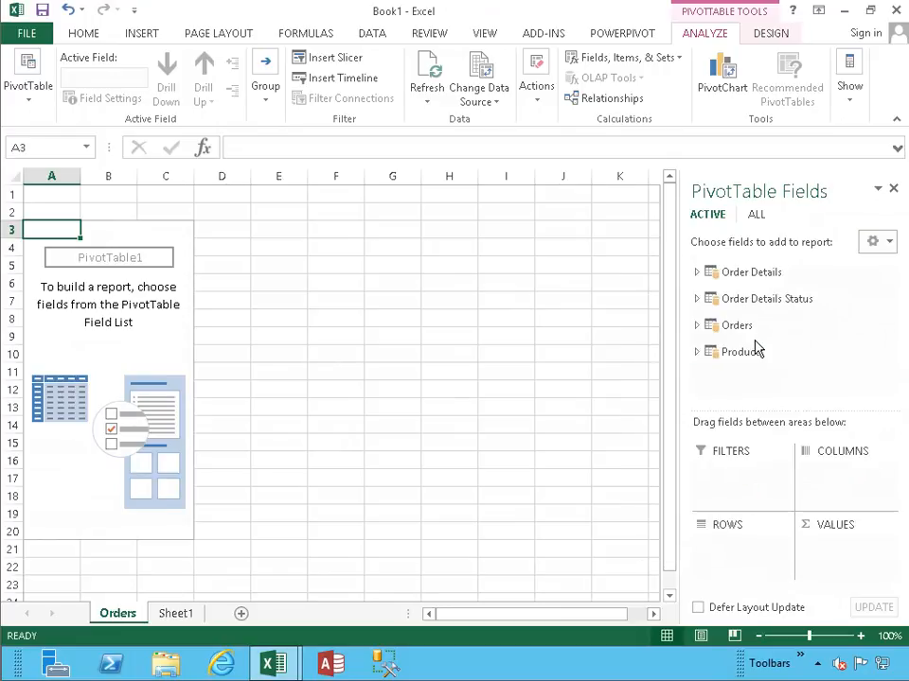
left_click(697, 325)
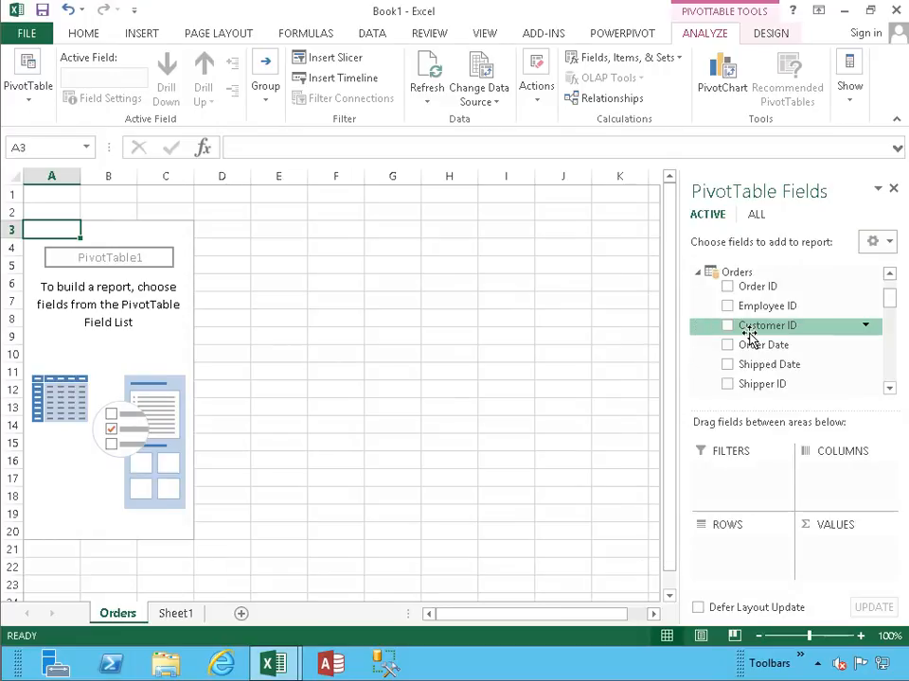
Add the Orders measures CF_SumOfOrderDetailsQuantity and CF_MinOrderDate to the PivotTable values.
scroll(747, 336, "down", 7)
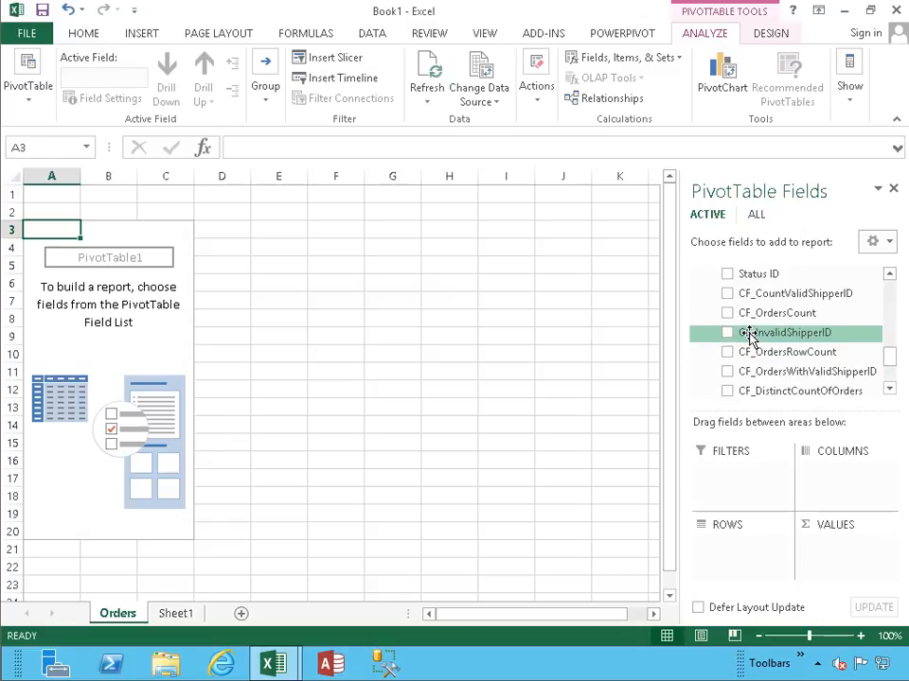
scroll(748, 336, "down", 1)
scroll(748, 336, "down", 2)
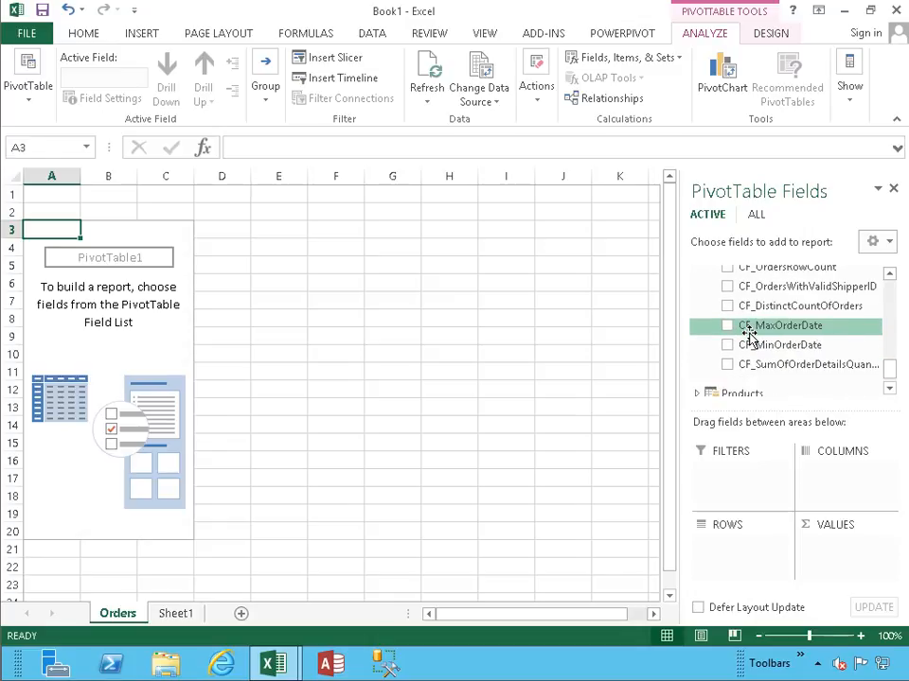
scroll(748, 339, "up", 3)
scroll(748, 341, "down", 2)
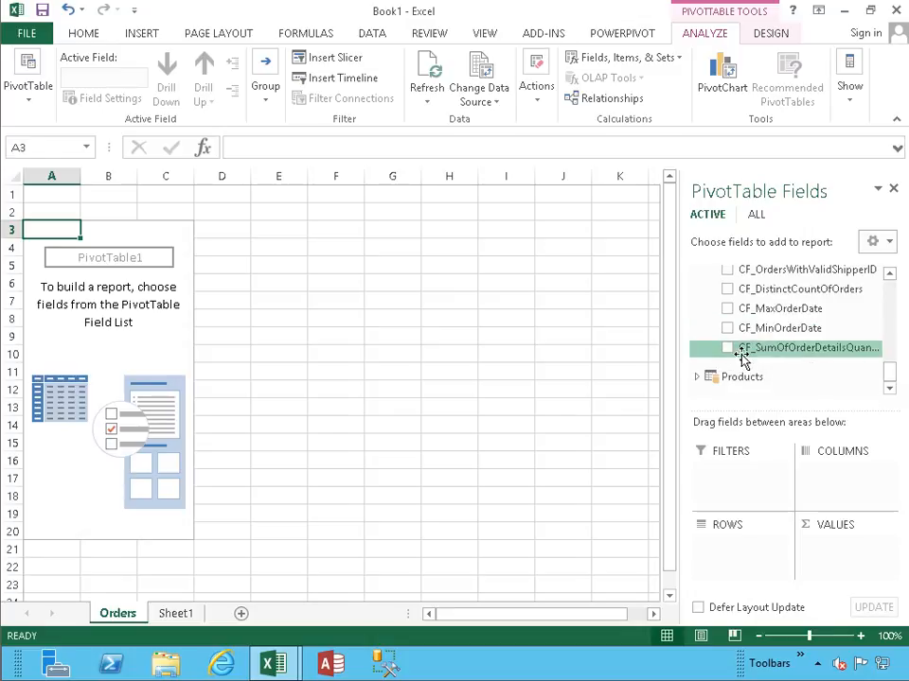
left_click(728, 348)
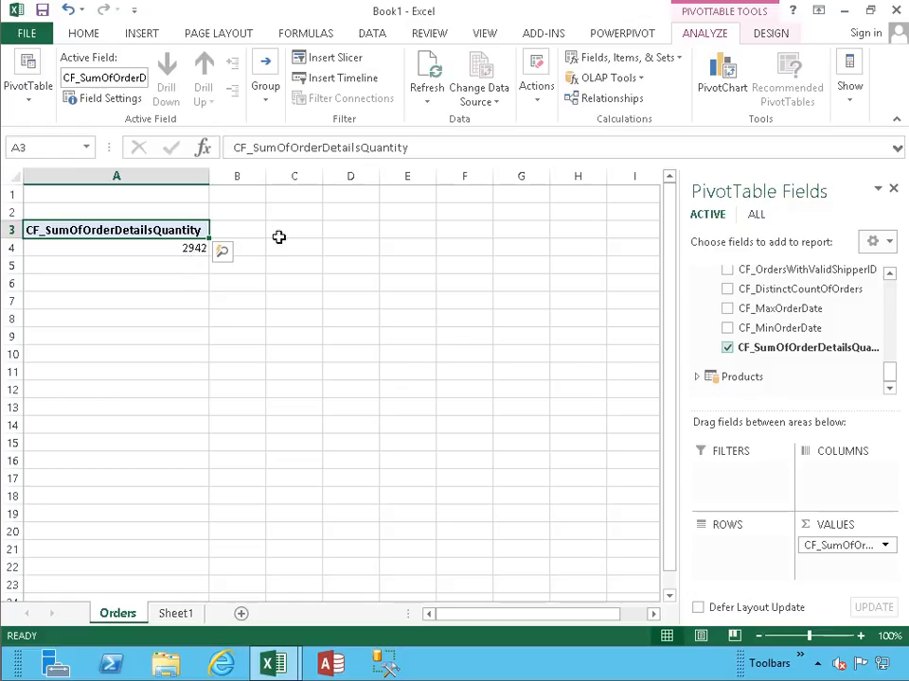
left_click(728, 329)
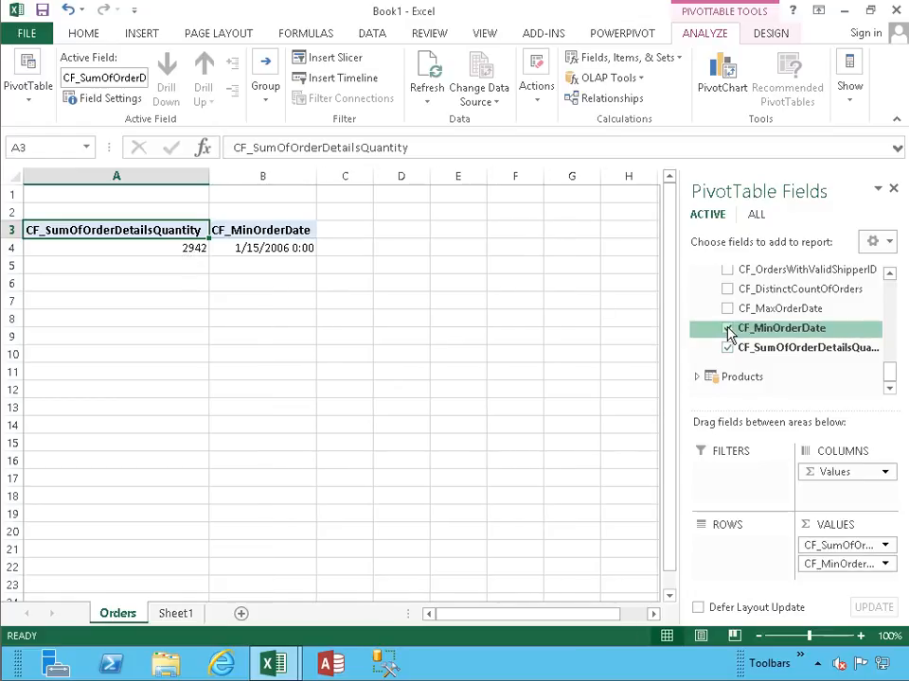
Add the Orders measures CF_MaxOrderDate, CF_DistinctCountOfOrders and CF_OrdersWithValidShipperID to the PivotTable values.
left_click(728, 310)
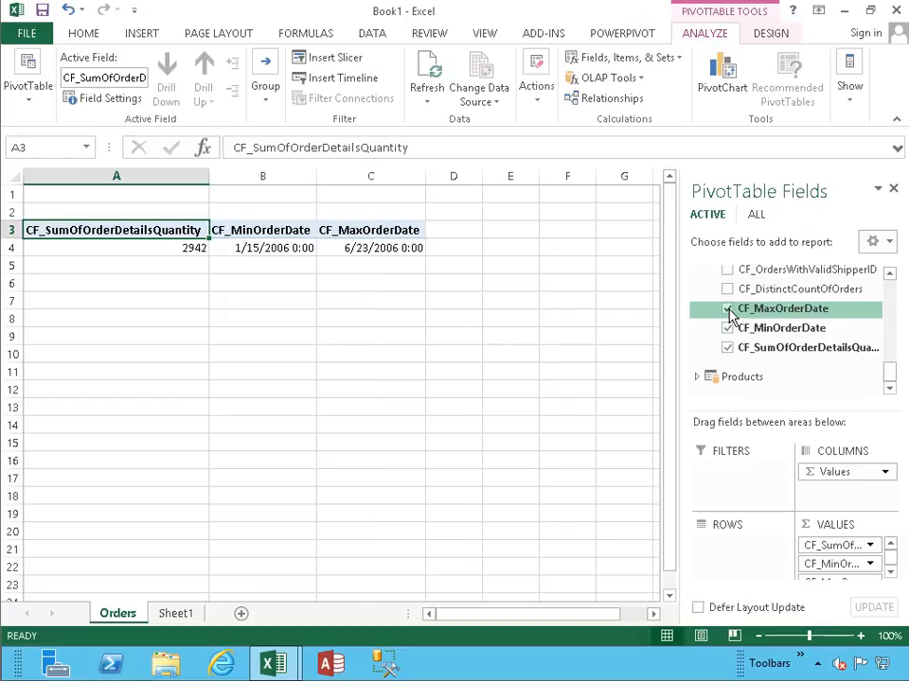
left_click(727, 290)
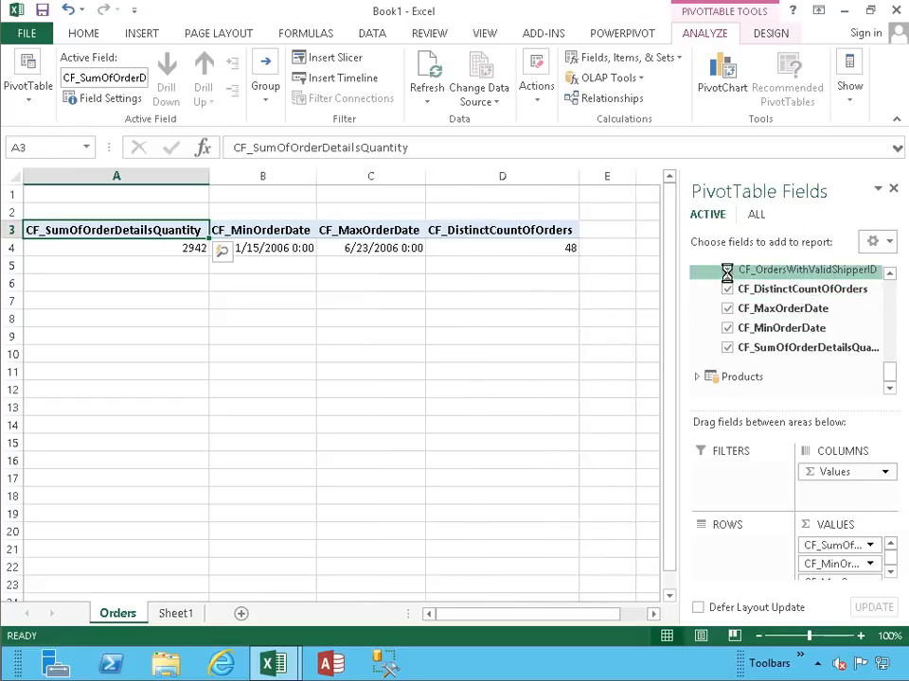
left_click(726, 271)
Add the Orders measures CF_OrdersRowCount, CF_InvalidShipperID, CF_OrdersCount and CF_CountValidShipperID to the PivotTable values.
left_click_drag(460, 618, 501, 621)
left_click(886, 274)
left_click(889, 276)
left_click(727, 293)
left_click(727, 272)
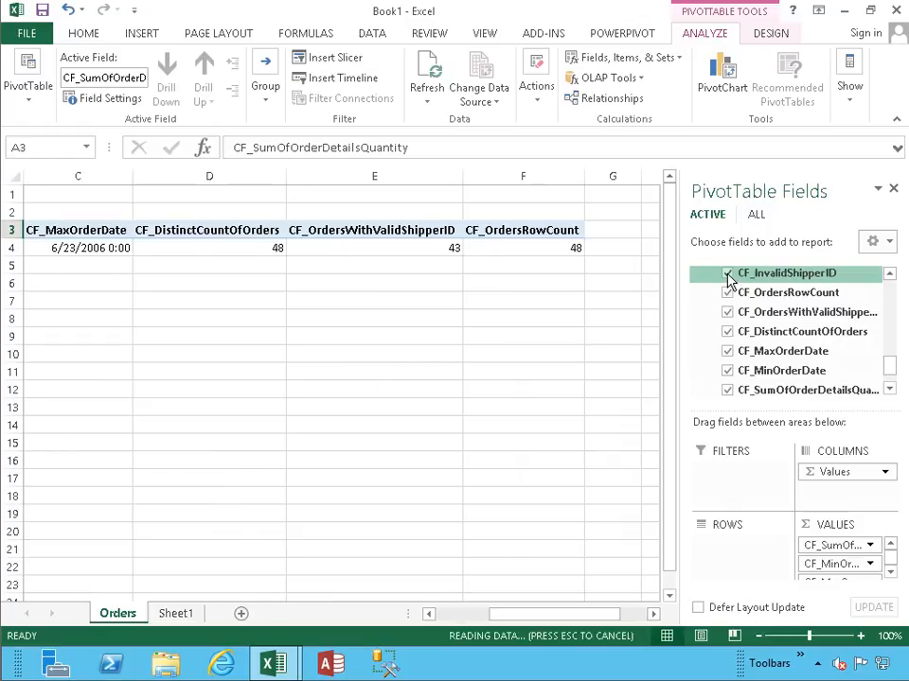
left_click(889, 275)
left_click(889, 274)
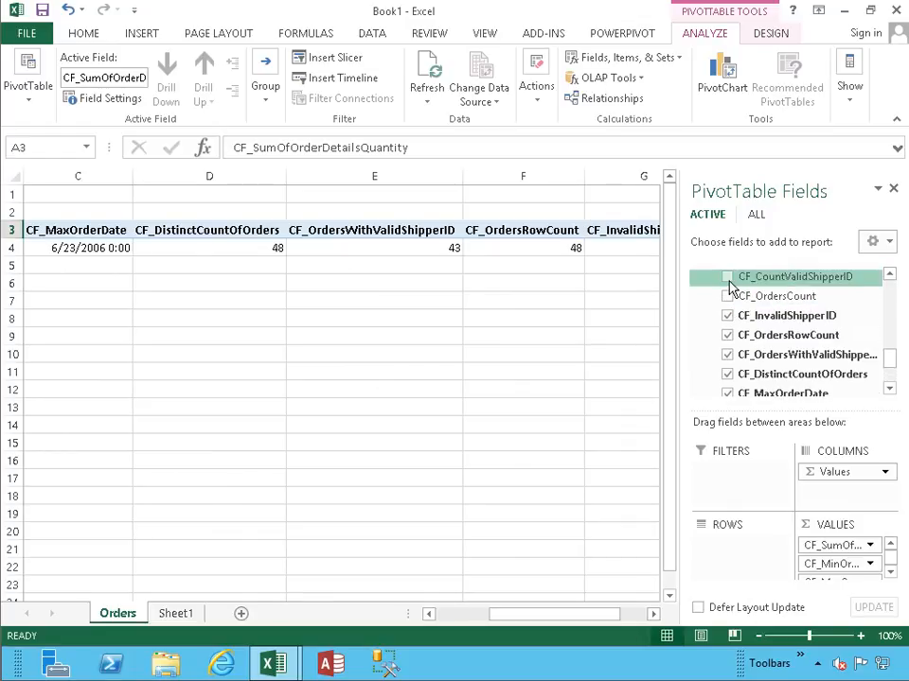
left_click(727, 296)
left_click(727, 277)
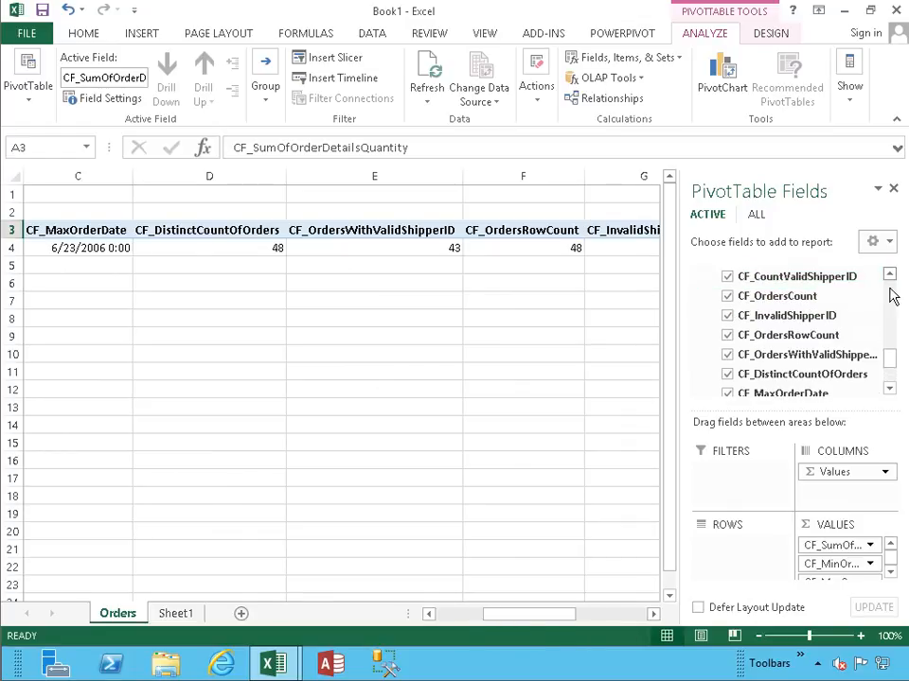
left_click_drag(557, 616, 503, 621)
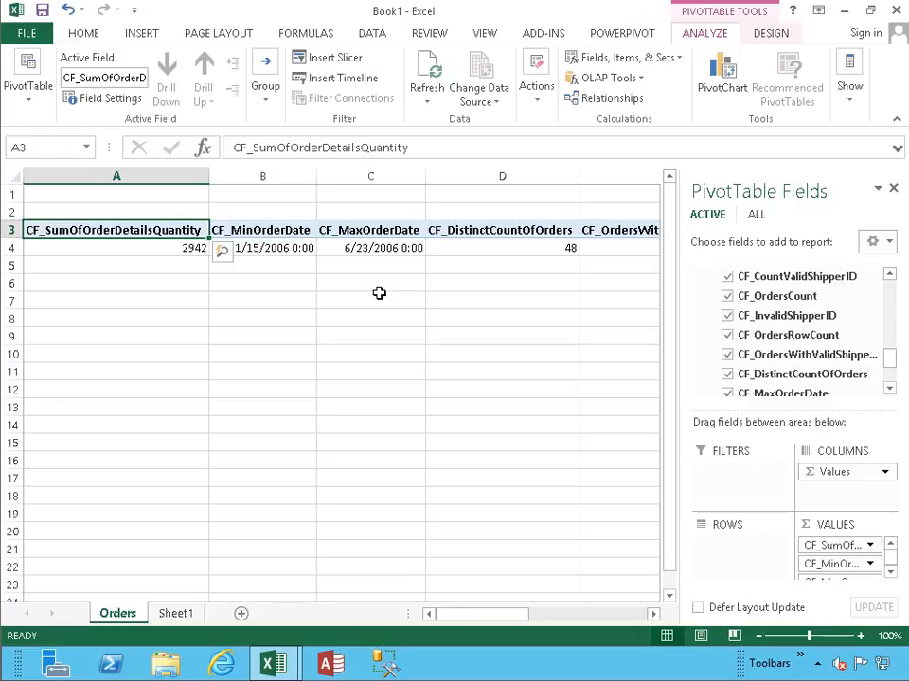
left_click(149, 251)
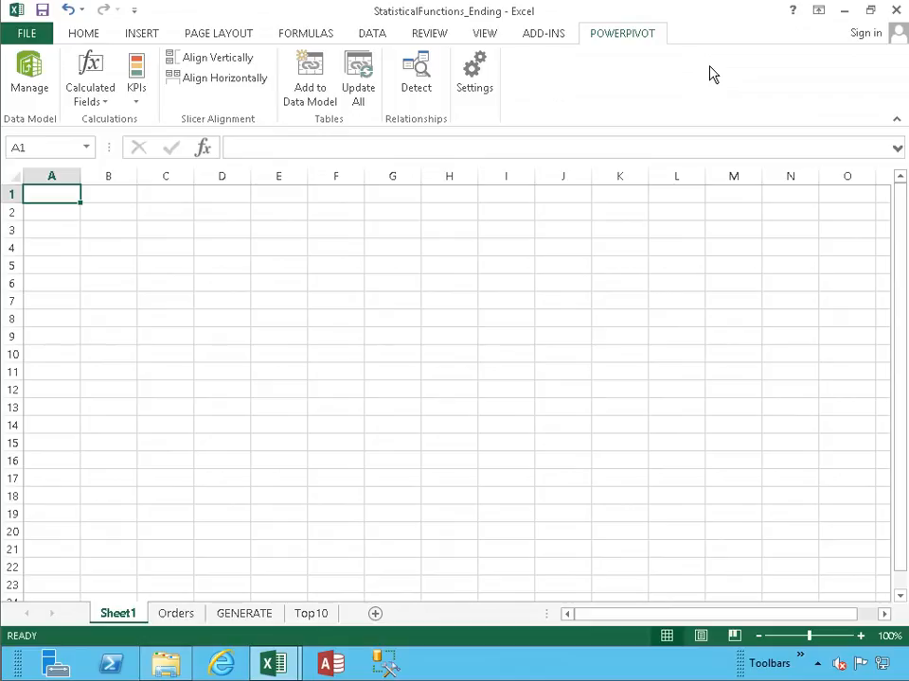
Open the StatisticalFunctions_Ending data model in PowerPivot and select the CF_TopSelllingProducts measure in the Order Details table.
left_click(43, 89)
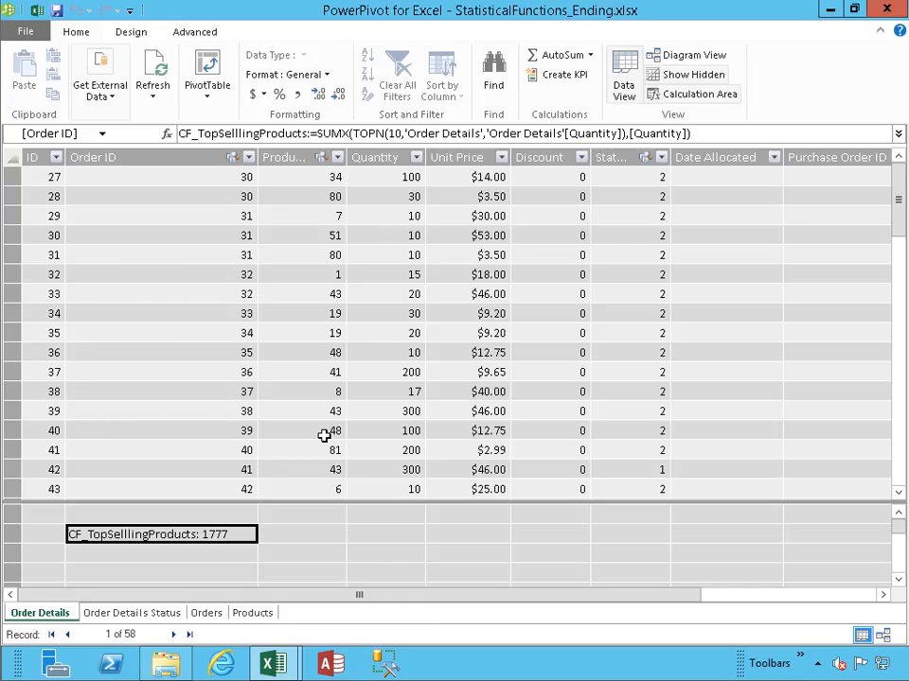
left_click(160, 556)
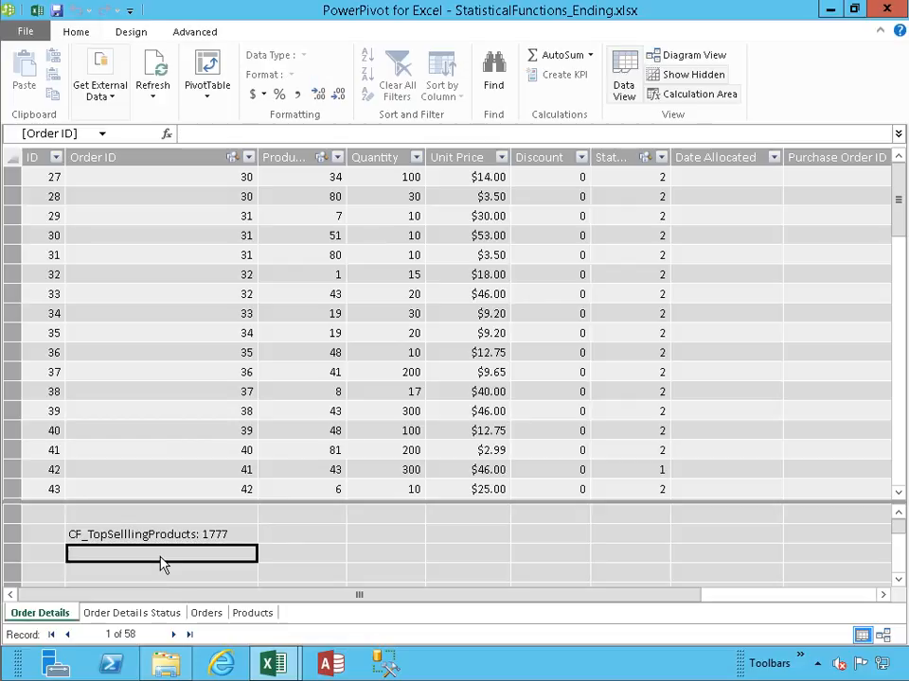
left_click(165, 536)
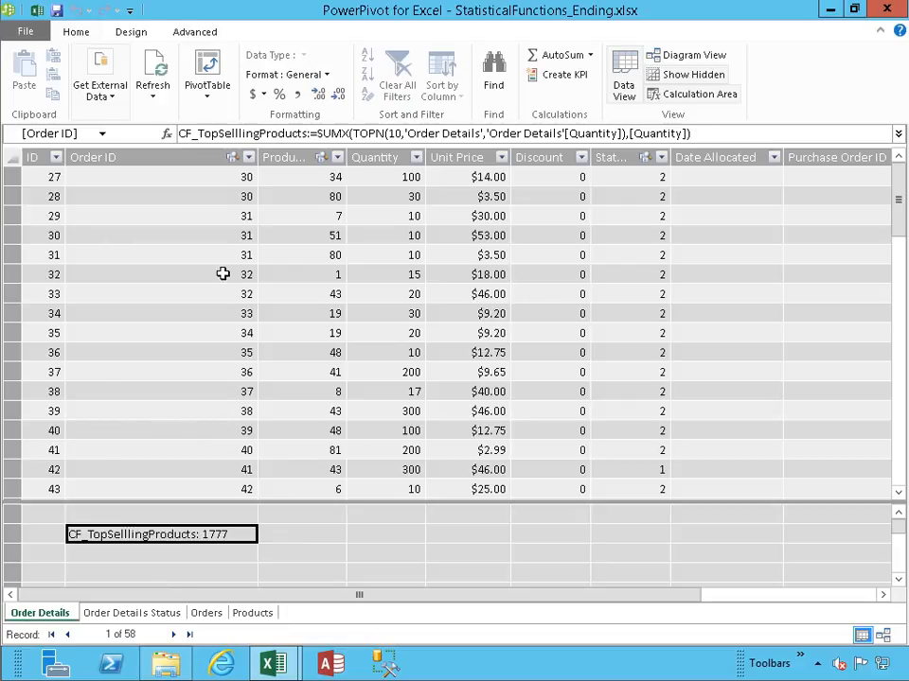
Examine the SUMX and TOPN arguments in the CF_TopSelllingProducts formula and cancel any edits to it.
left_click(359, 134)
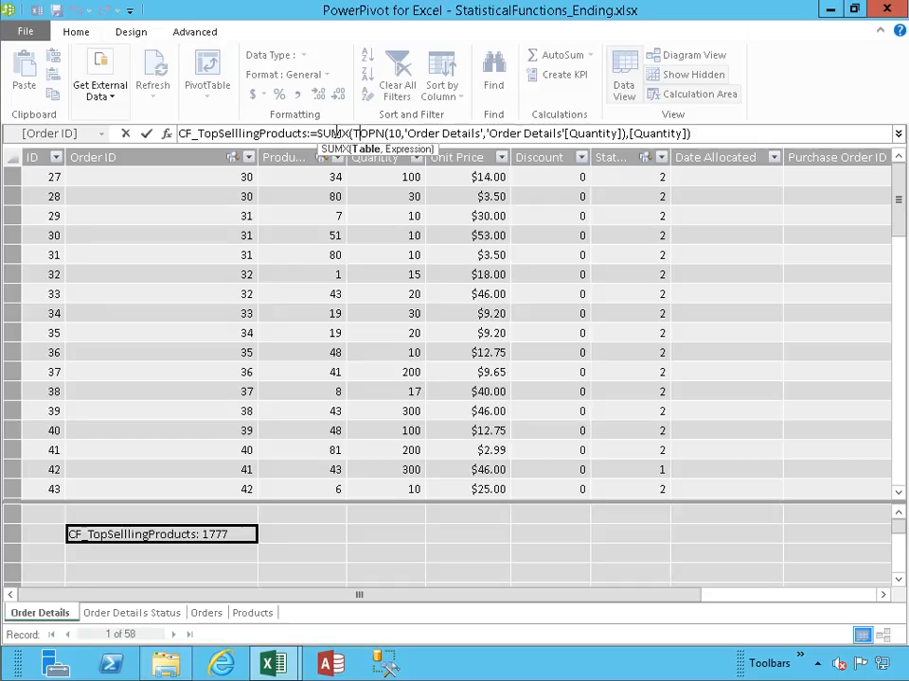
left_click_drag(319, 133, 389, 134)
left_click(352, 134)
left_click(400, 133)
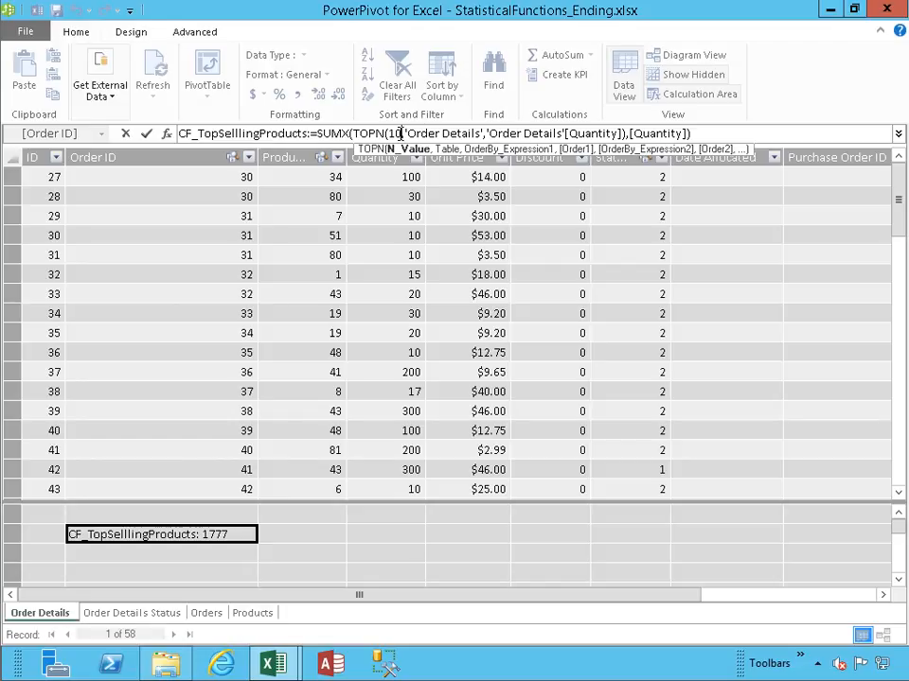
type(",")
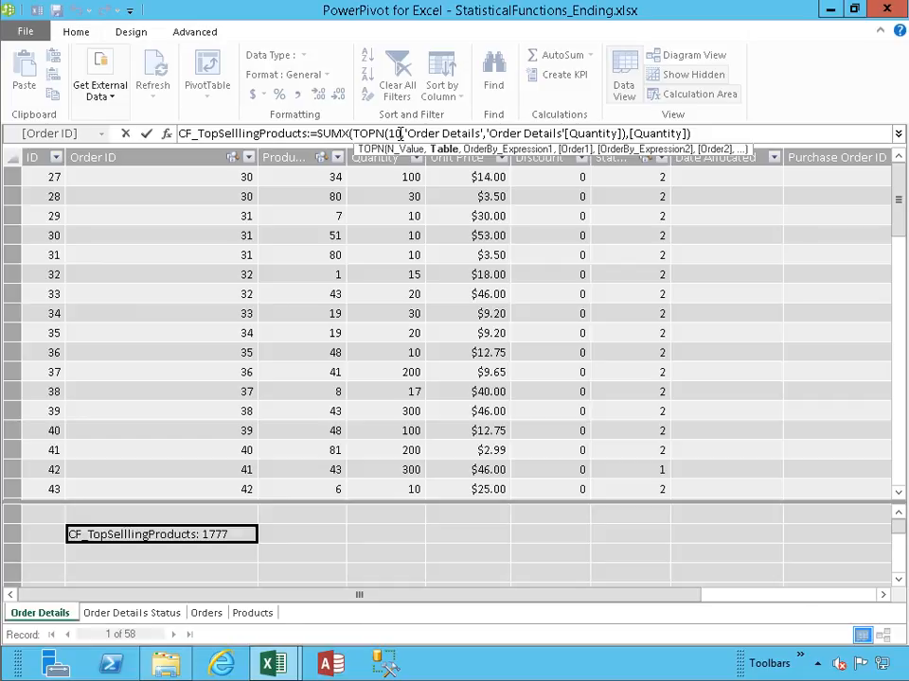
left_click(167, 540)
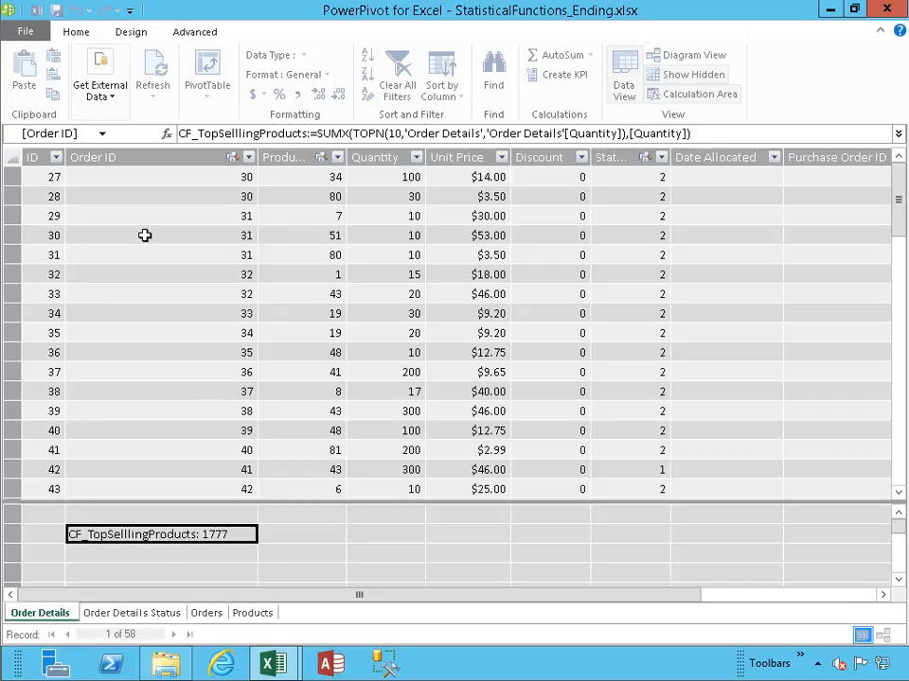
left_click(180, 178)
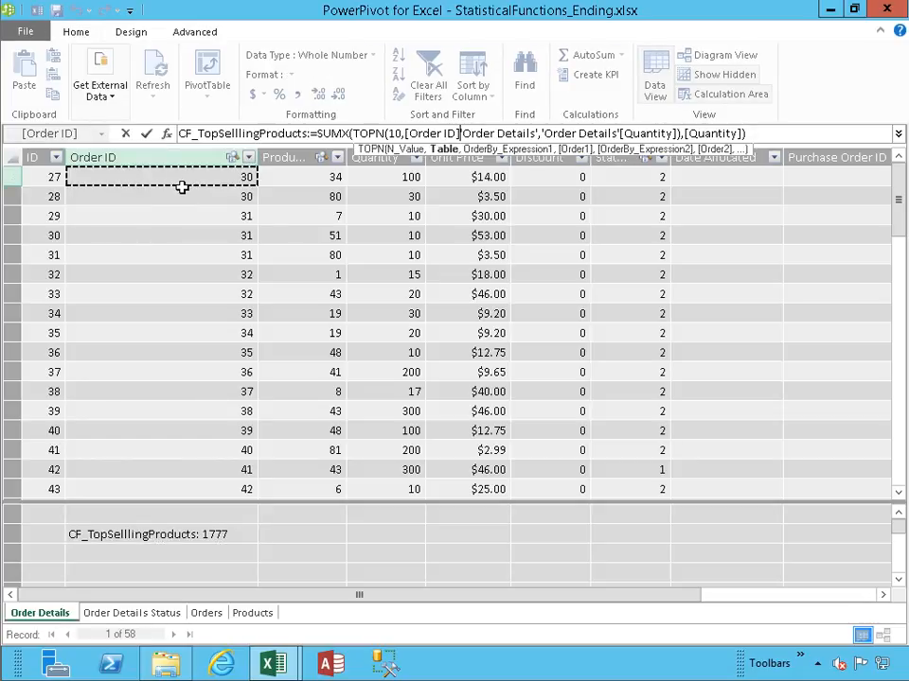
key("Escape")
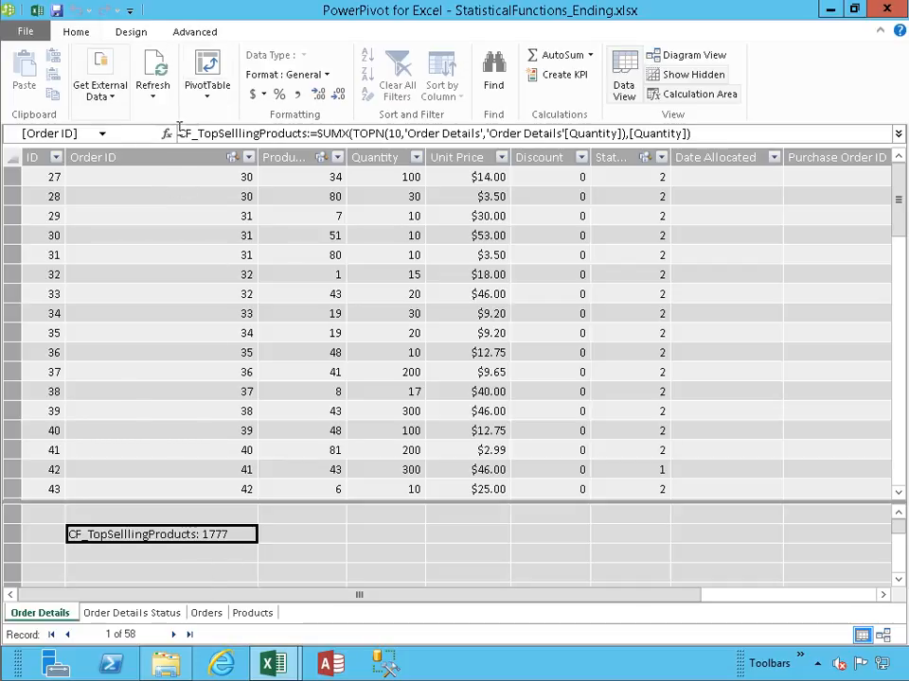
Switch back to the Excel workbook and sum the quantities D2:D11 in cell D12 of the Top10 sheet.
left_click(36, 13)
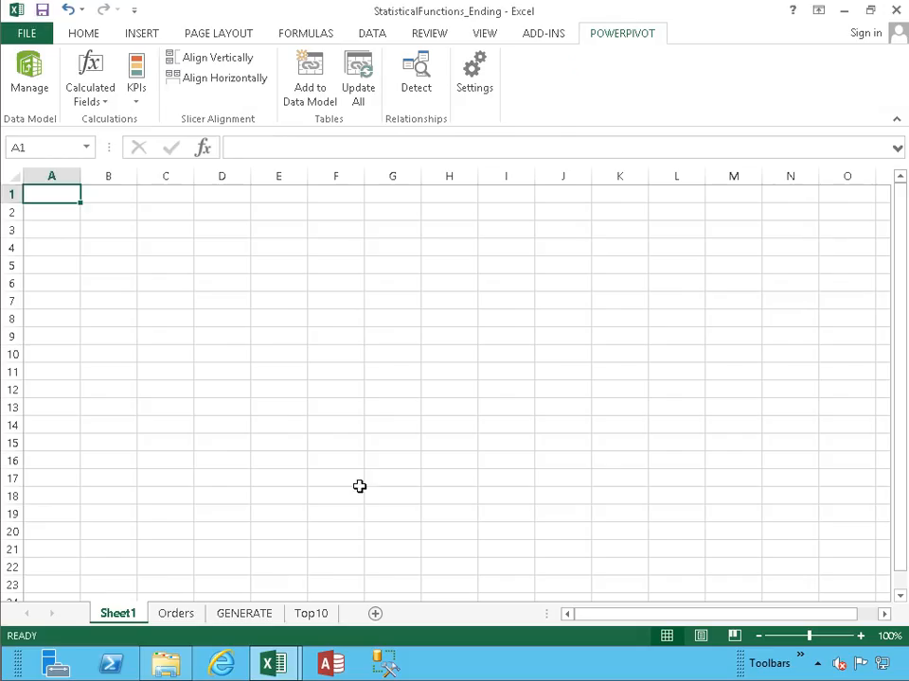
left_click(301, 617)
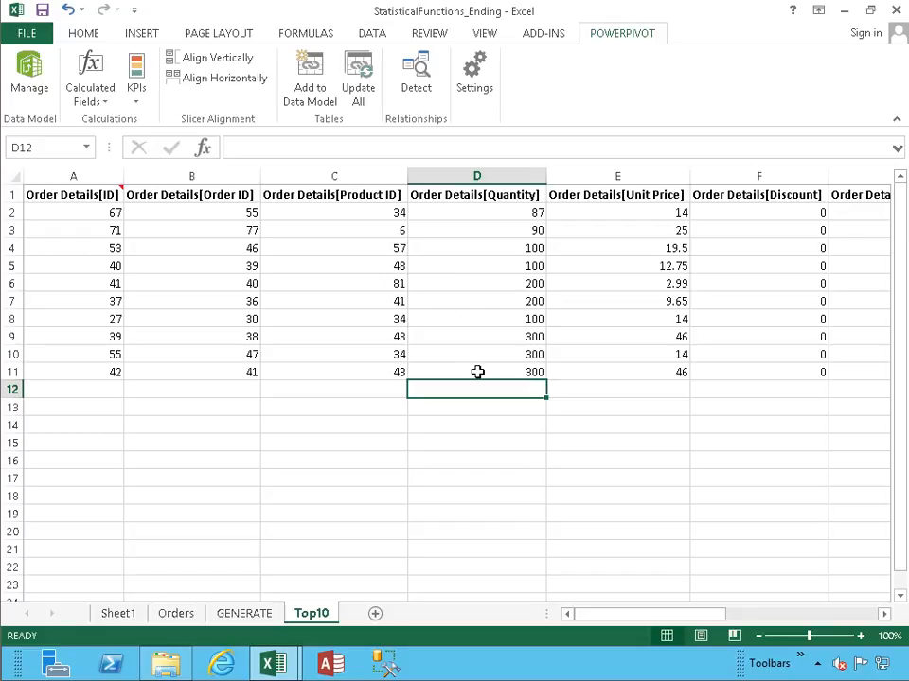
type("=s")
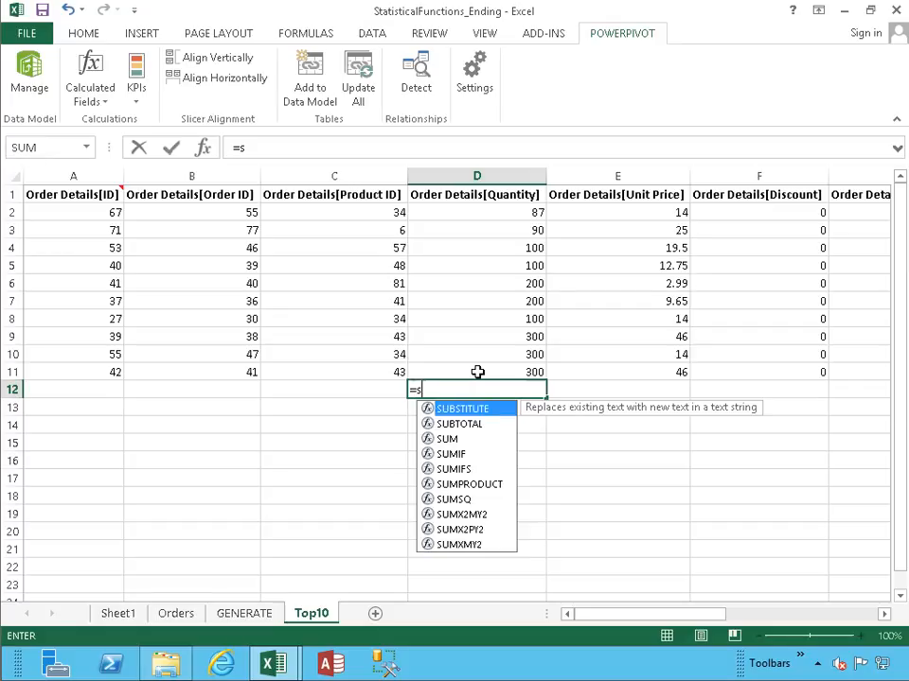
type("um(d2:d11")
key("Return")
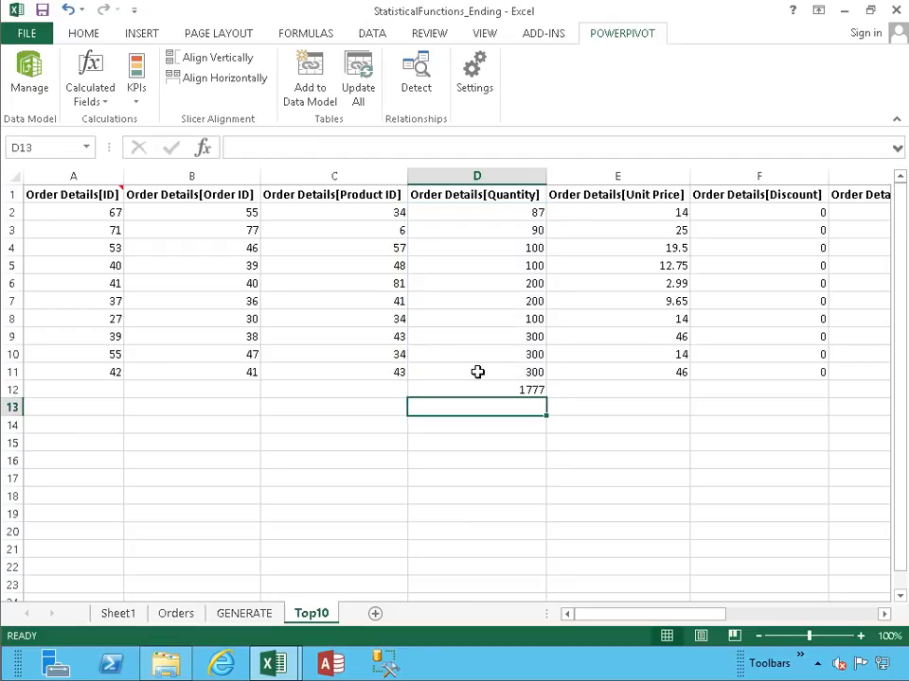
Format cell D12 as bold with a top and double bottom border and a thousands separator without decimals.
left_click(495, 391)
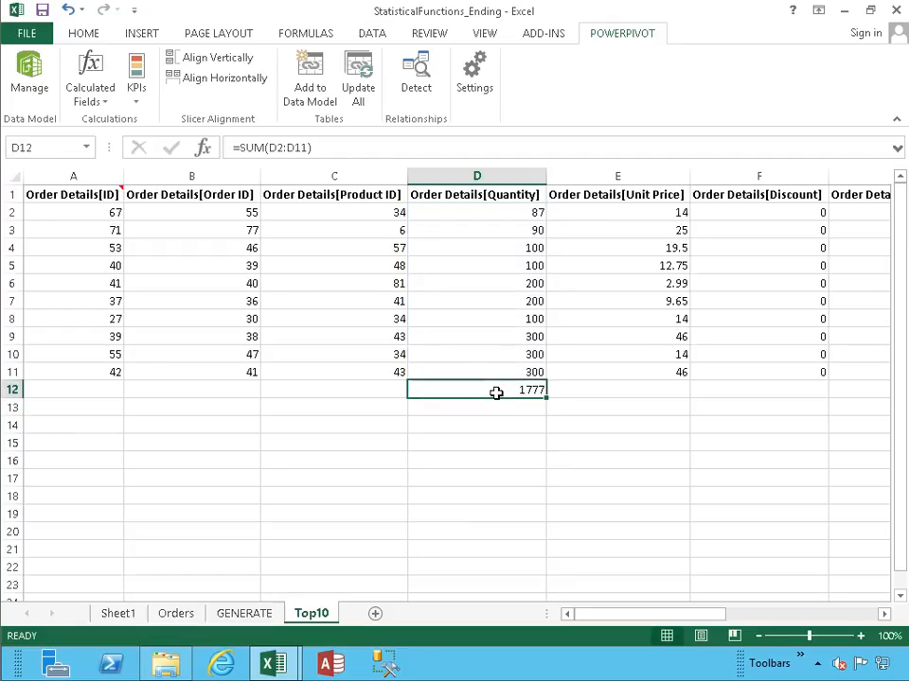
key("ctrl+b")
left_click(82, 35)
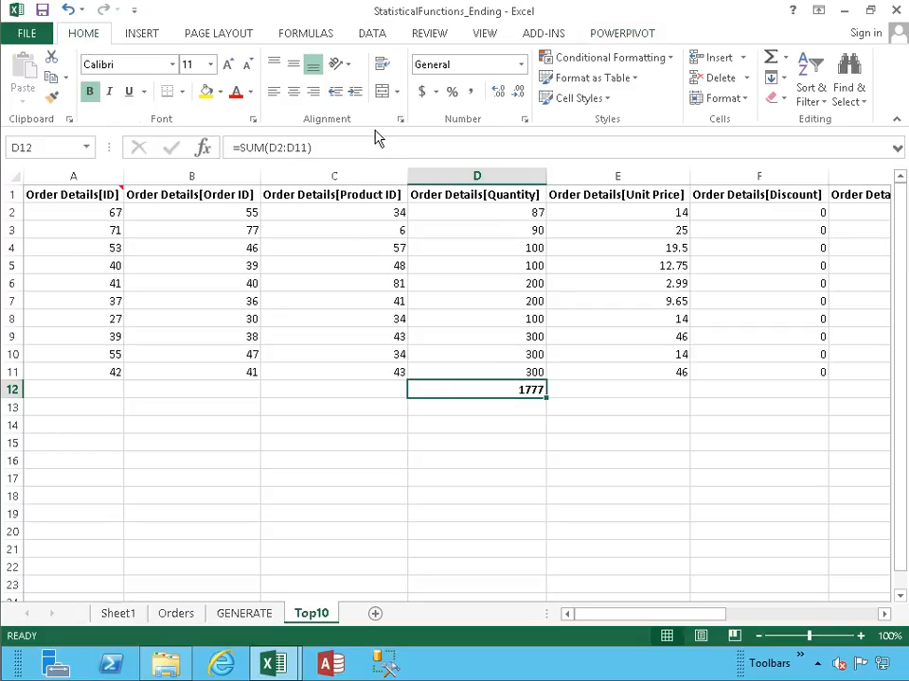
left_click(182, 91)
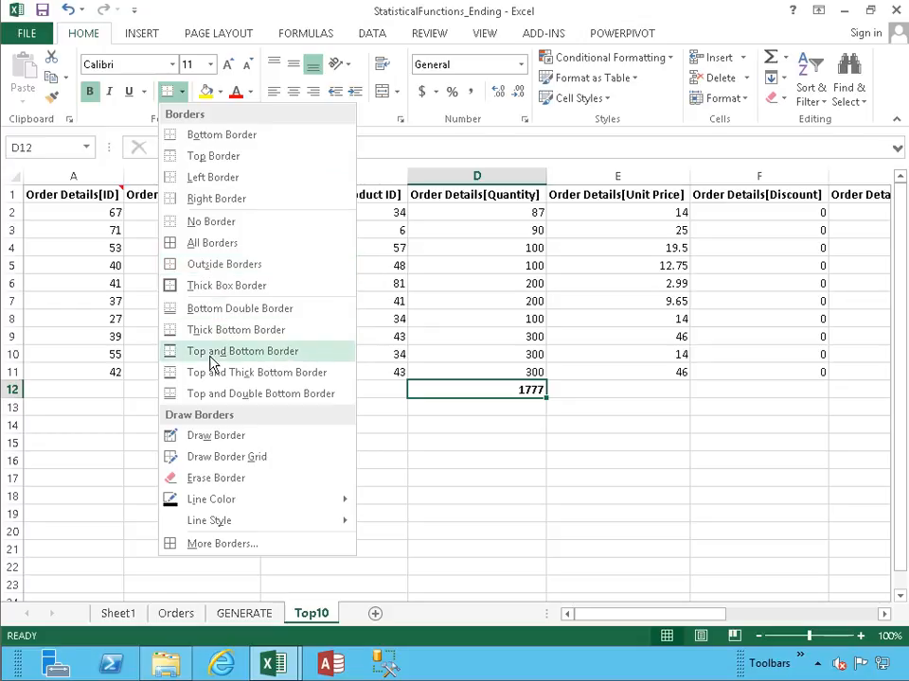
left_click(204, 391)
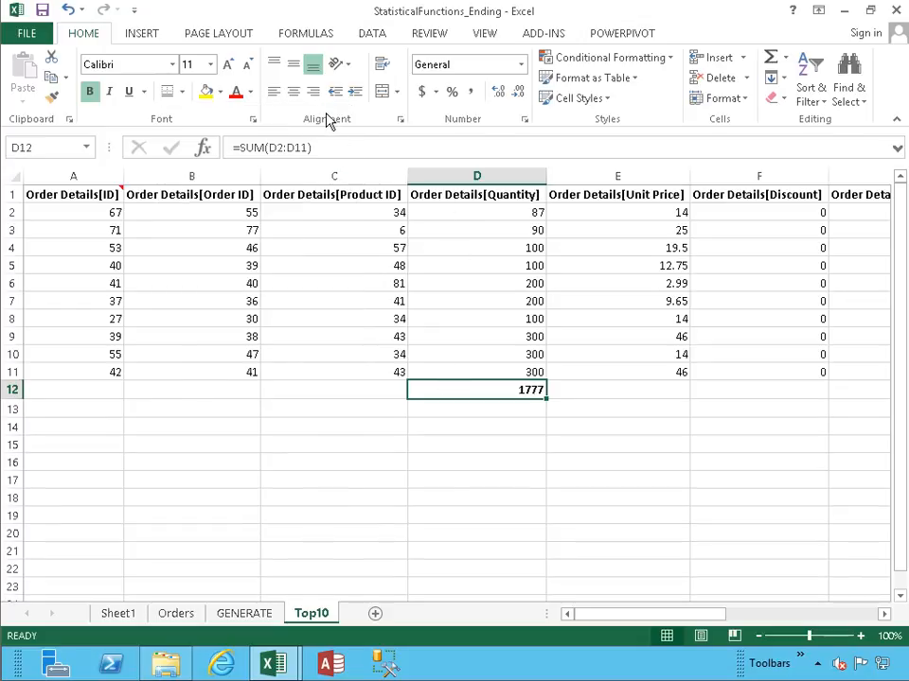
left_click(469, 92)
double_click(517, 97)
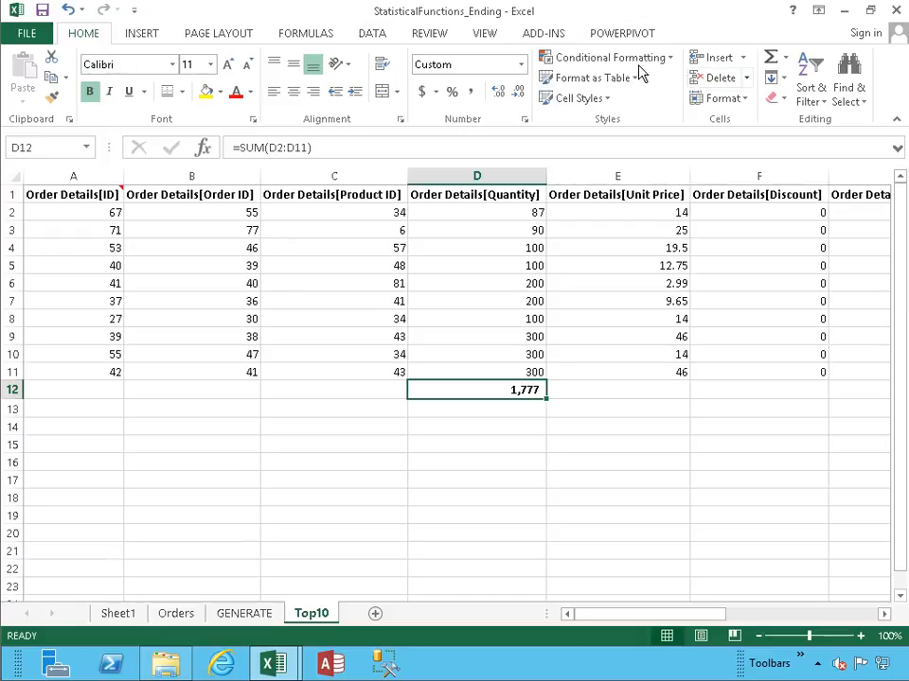
Reopen the PowerPivot data model and look through the Order Details Status, Orders and Order Details tables.
left_click(602, 35)
left_click(28, 87)
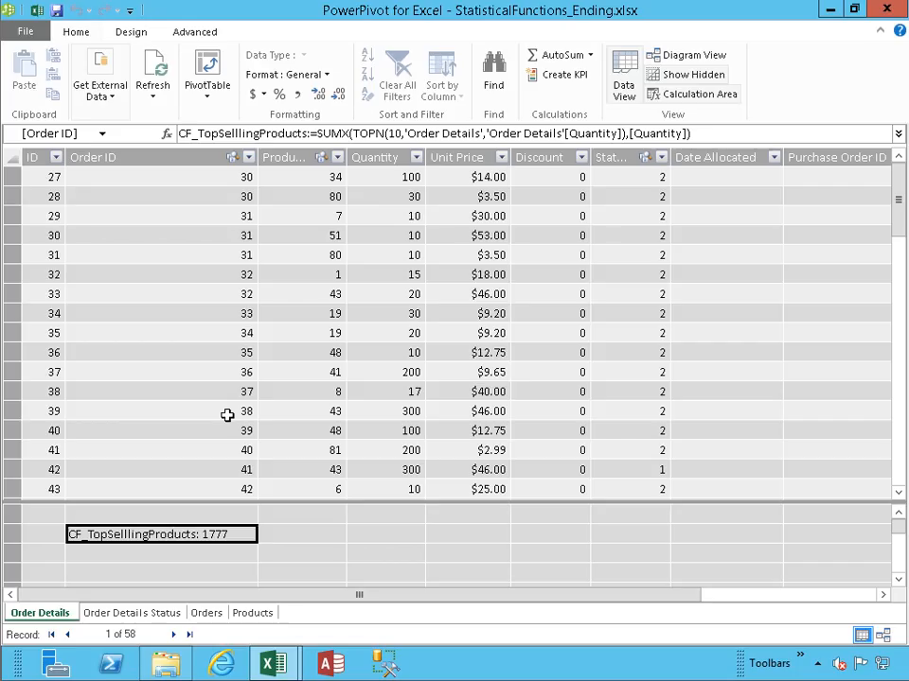
left_click(120, 620)
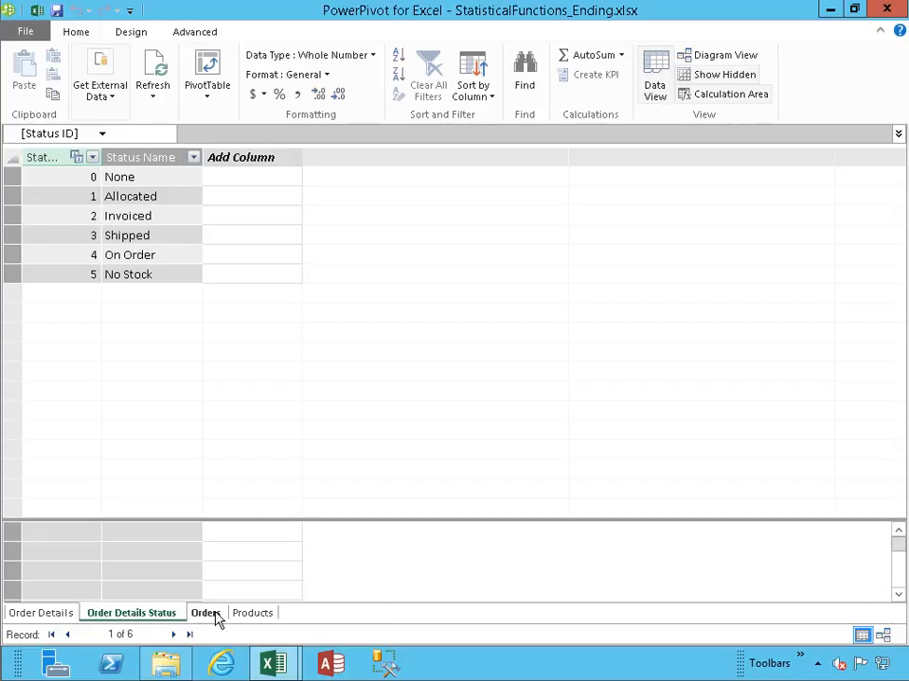
left_click(204, 615)
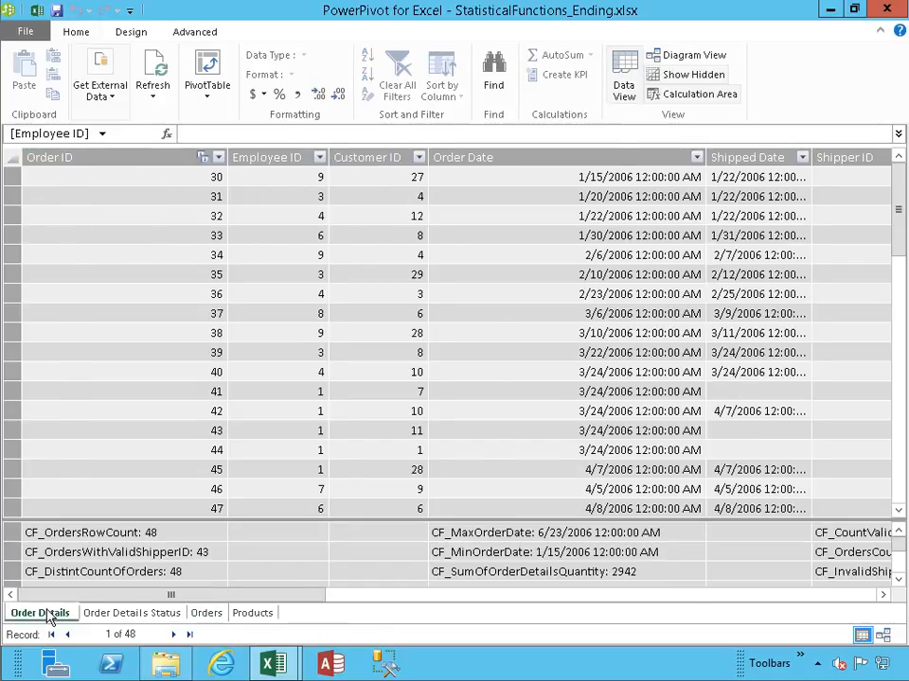
left_click(43, 613)
left_click(203, 613)
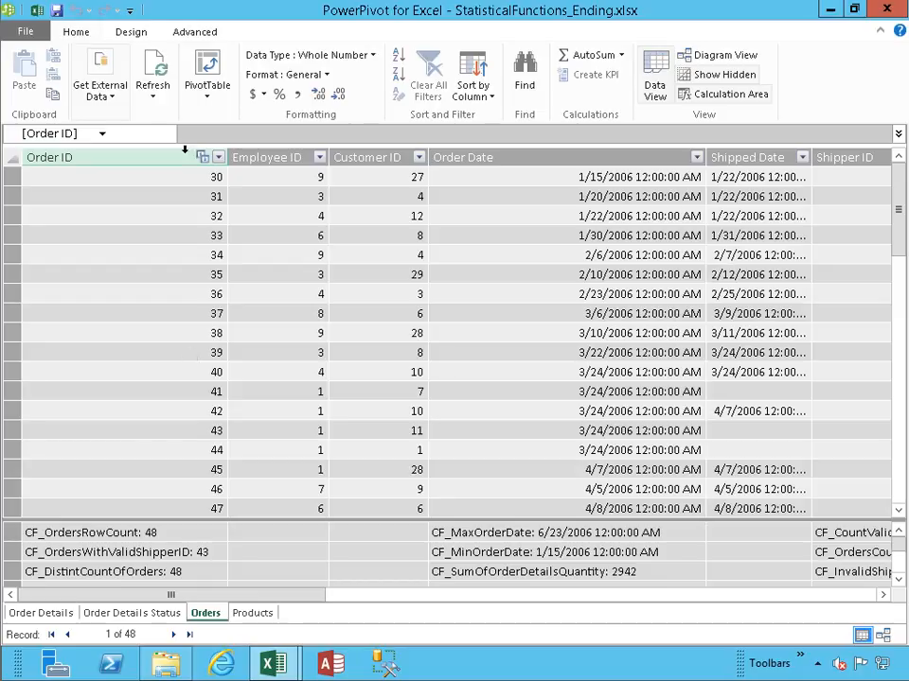
Return to the Excel workbook and examine the rows of combined table data on the GENERATE sheet.
left_click(37, 11)
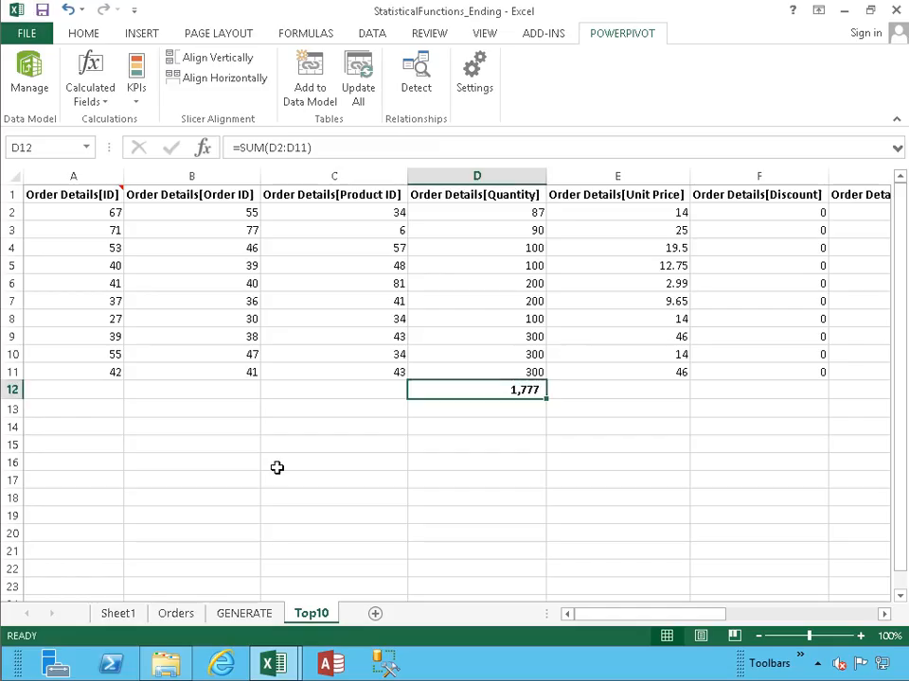
left_click(248, 615)
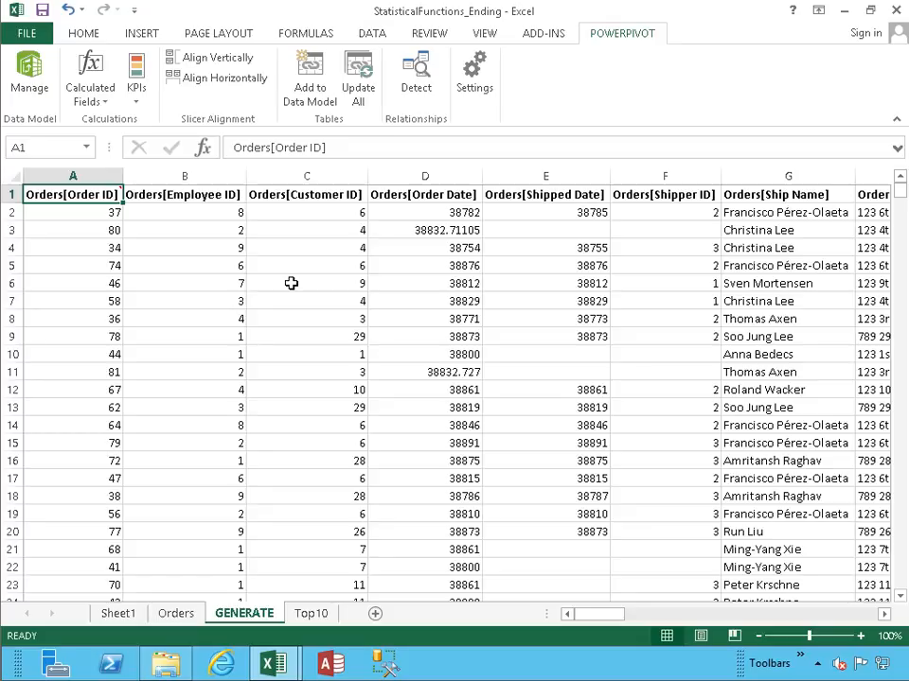
left_click(240, 210)
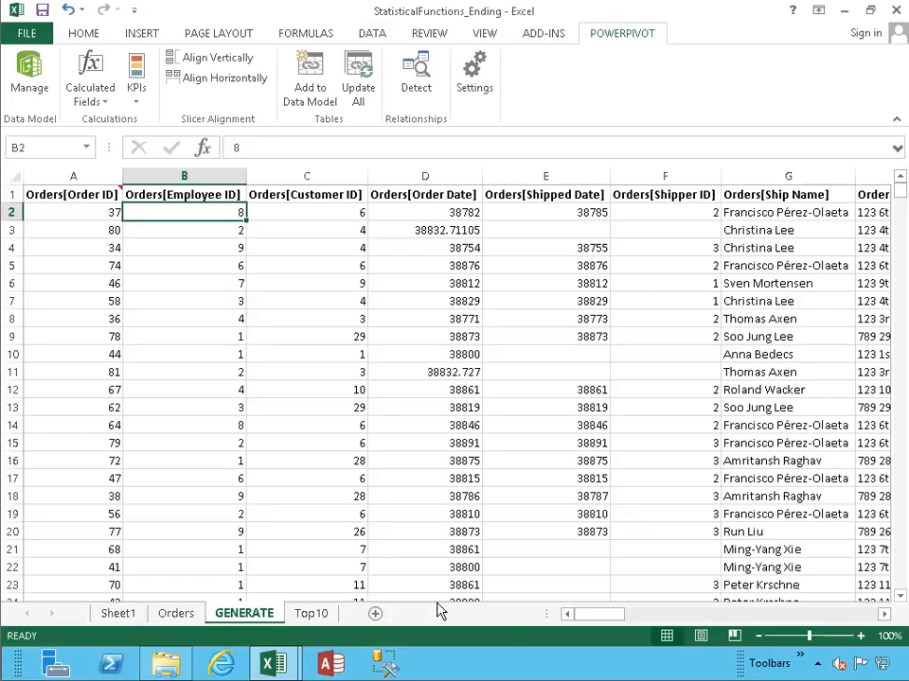
left_click_drag(618, 621, 573, 627)
scroll(456, 320, "down", 15)
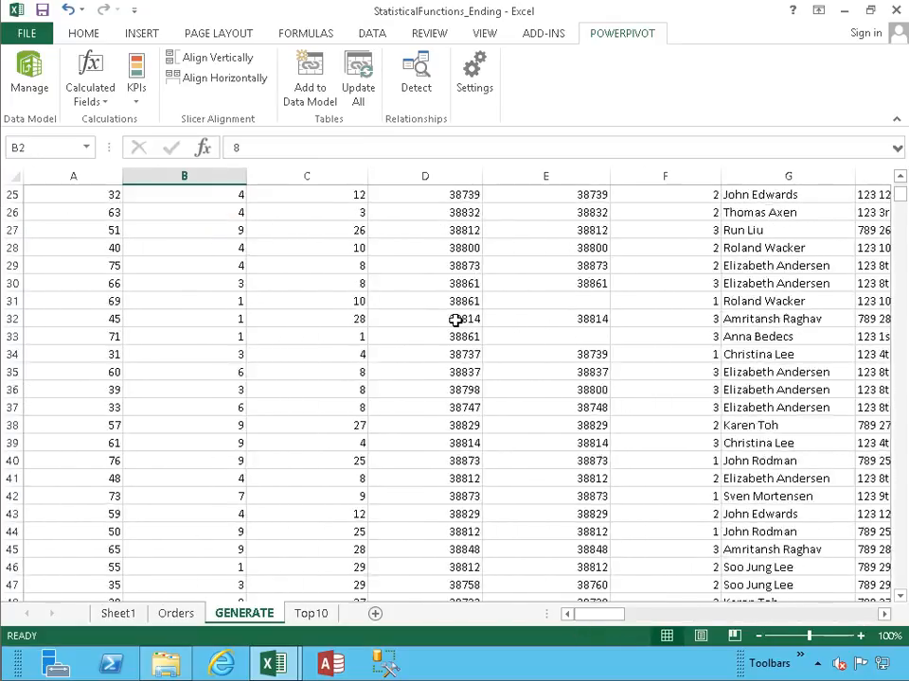
scroll(456, 321, "down", 20)
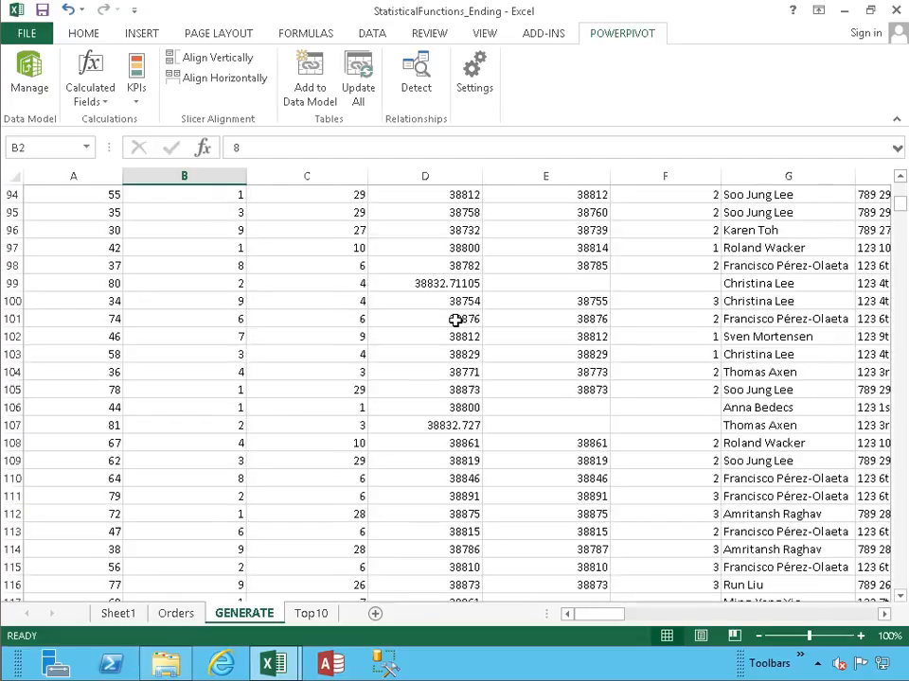
scroll(456, 321, "down", 10)
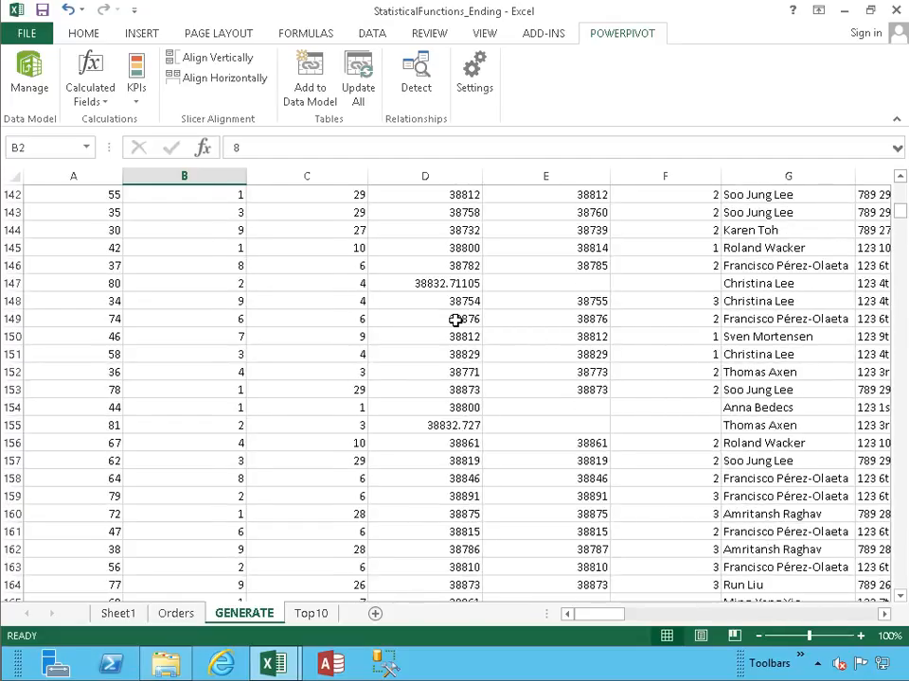